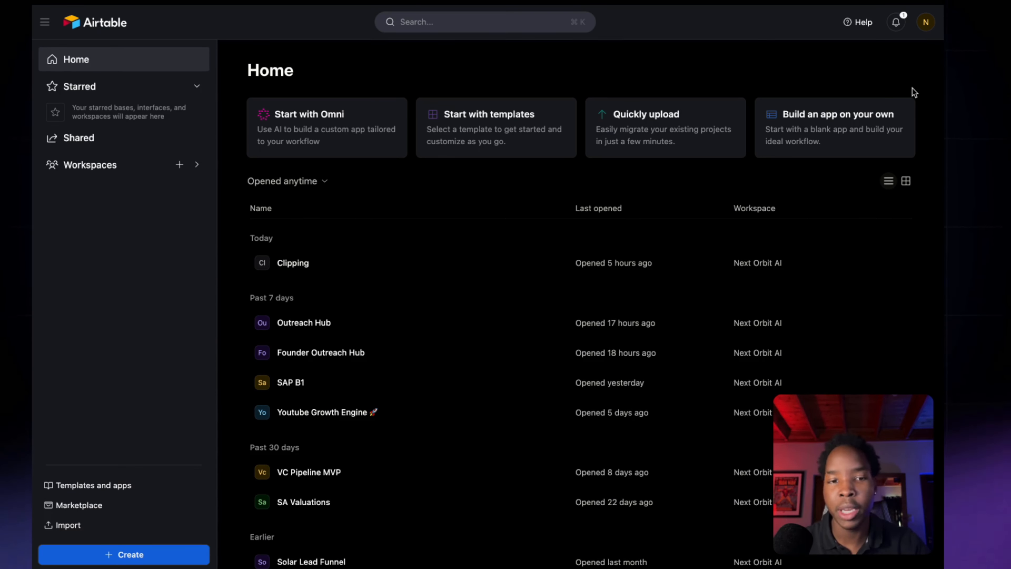
Open the personal access tokens page in Airtable's Builder Hub
scroll(532, 255, "down", 8)
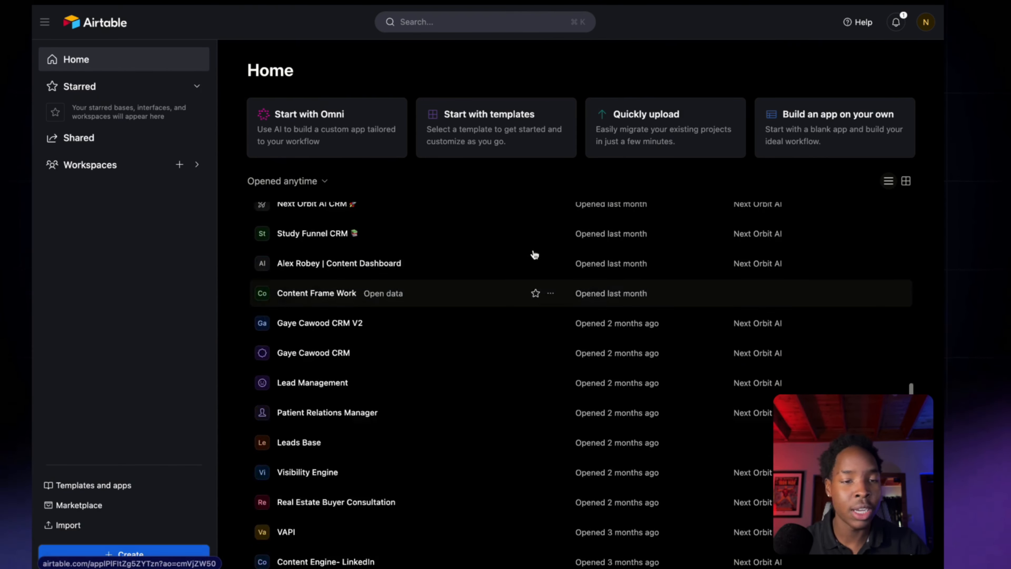
scroll(533, 256, "up", 8)
left_click(926, 22)
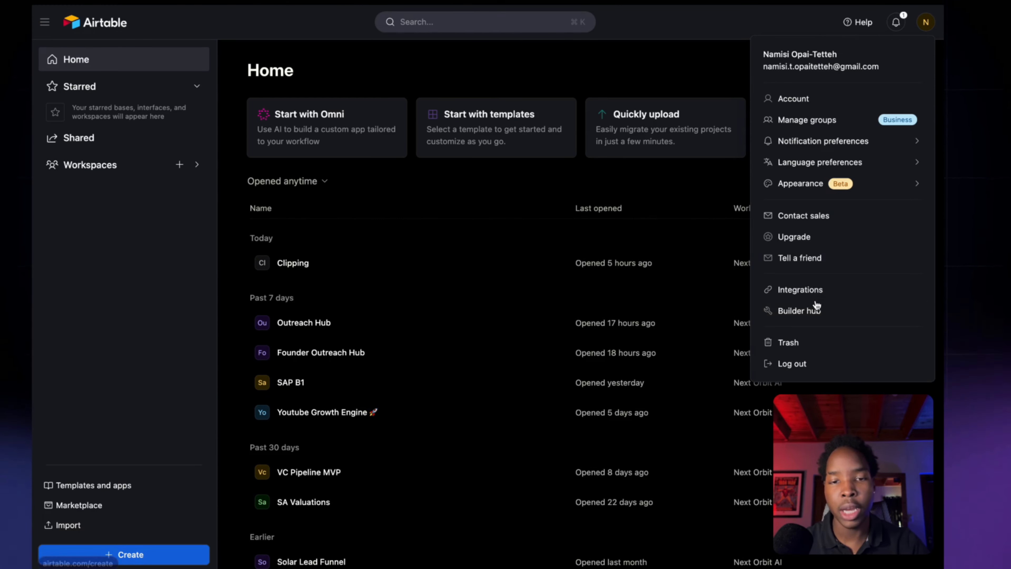
key("Escape")
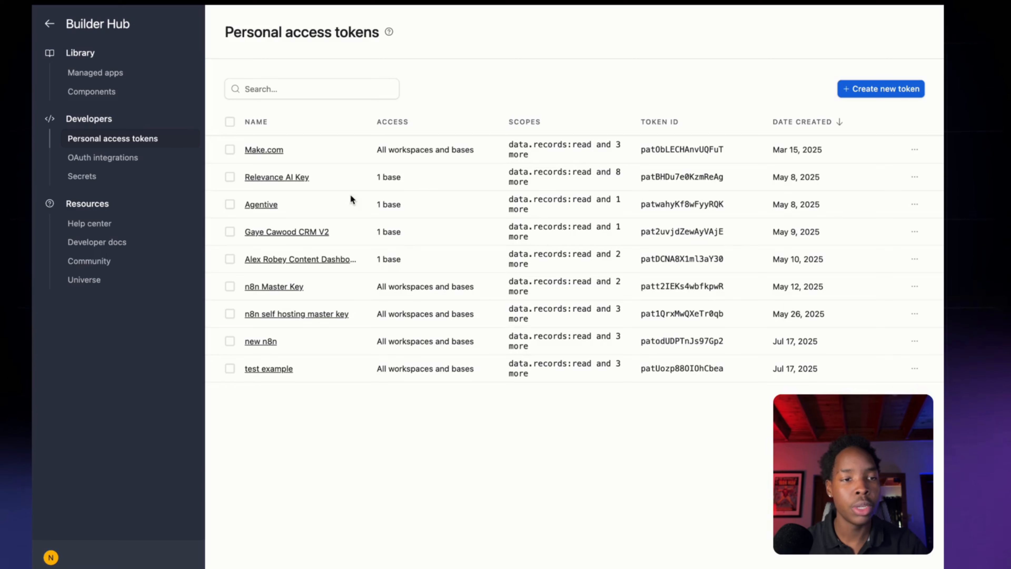
left_click(107, 183)
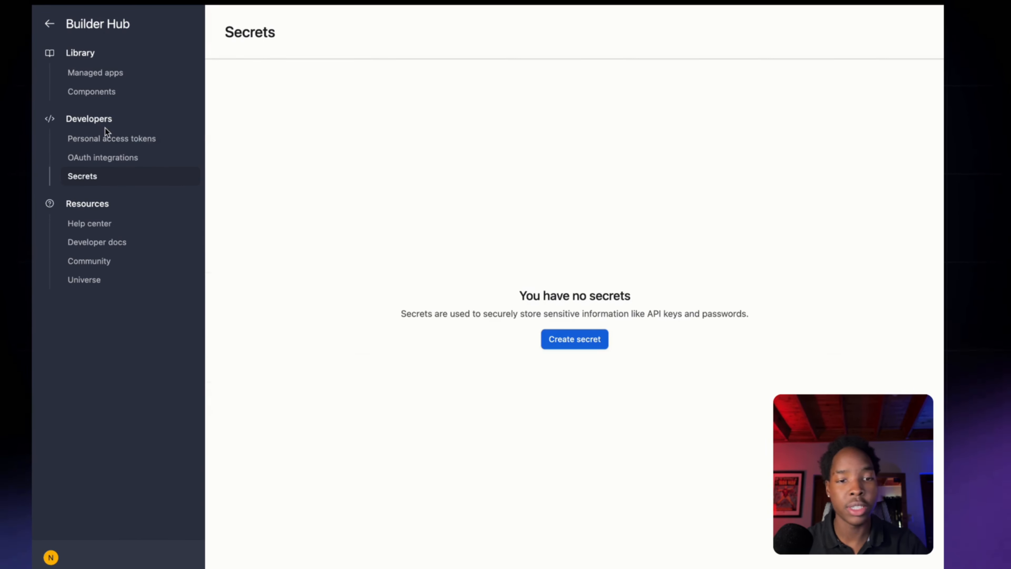
left_click(107, 137)
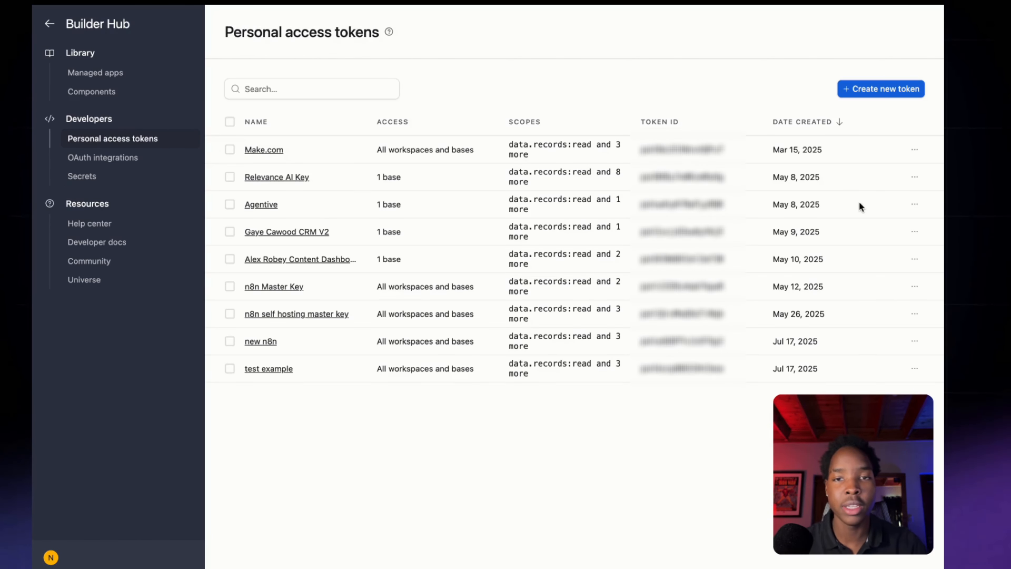
Start a personal access token named n8n with scopes data.records:read, data.records:write, schema.bases:read and data.recordComments:write
left_click(891, 90)
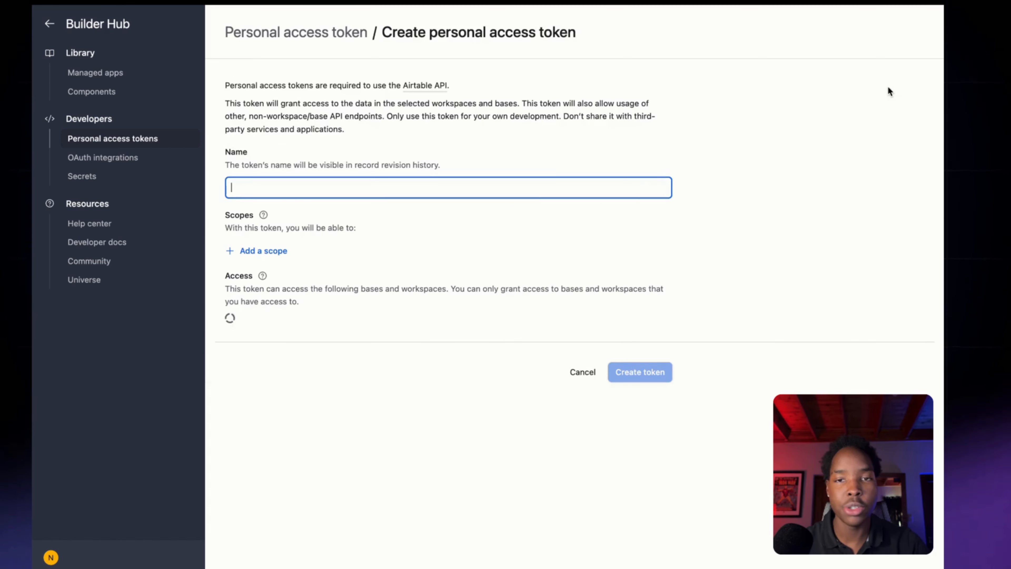
left_click(280, 251)
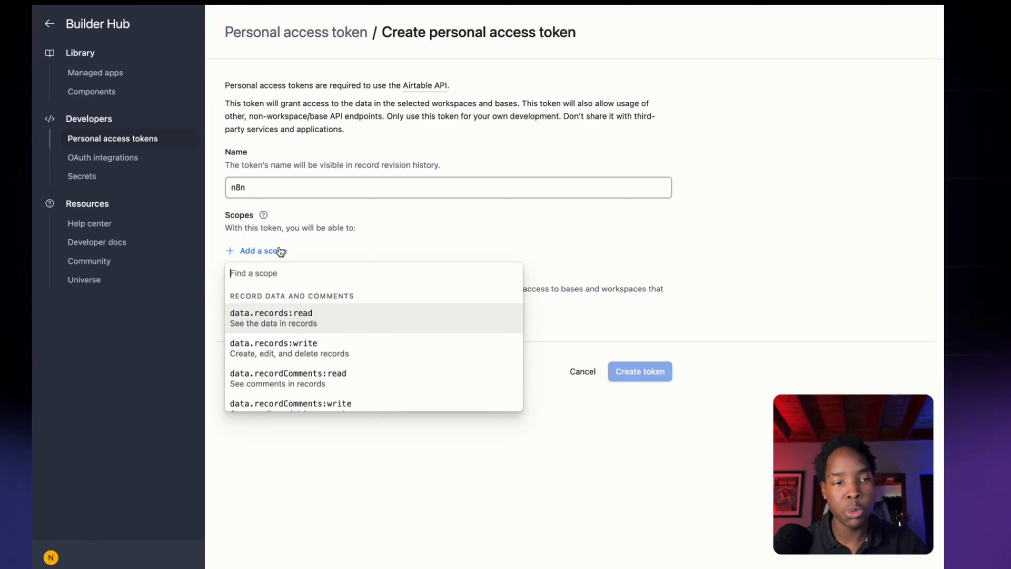
left_click(331, 324)
left_click(267, 278)
left_click(327, 353)
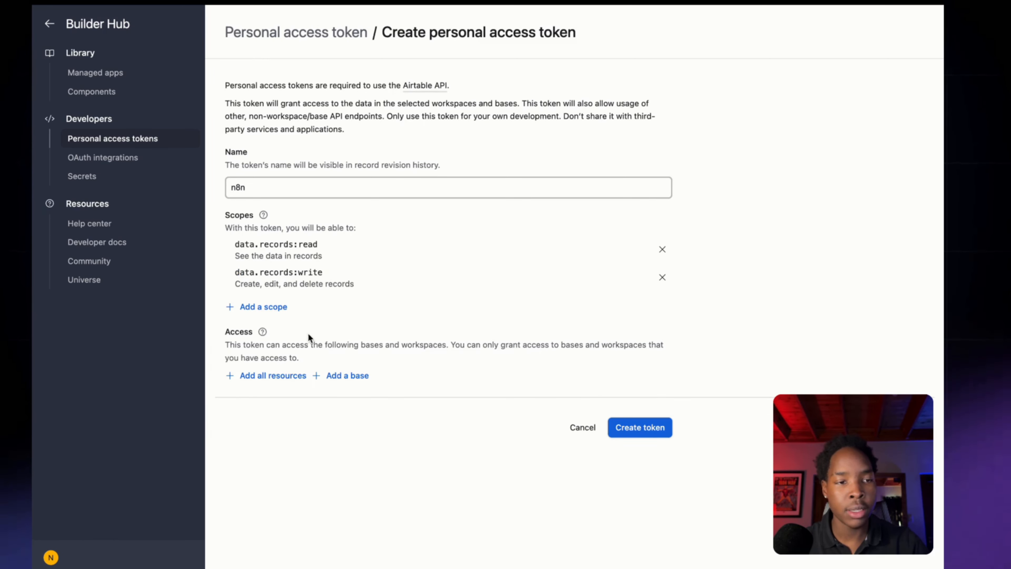
left_click(269, 307)
scroll(368, 420, "down", 3)
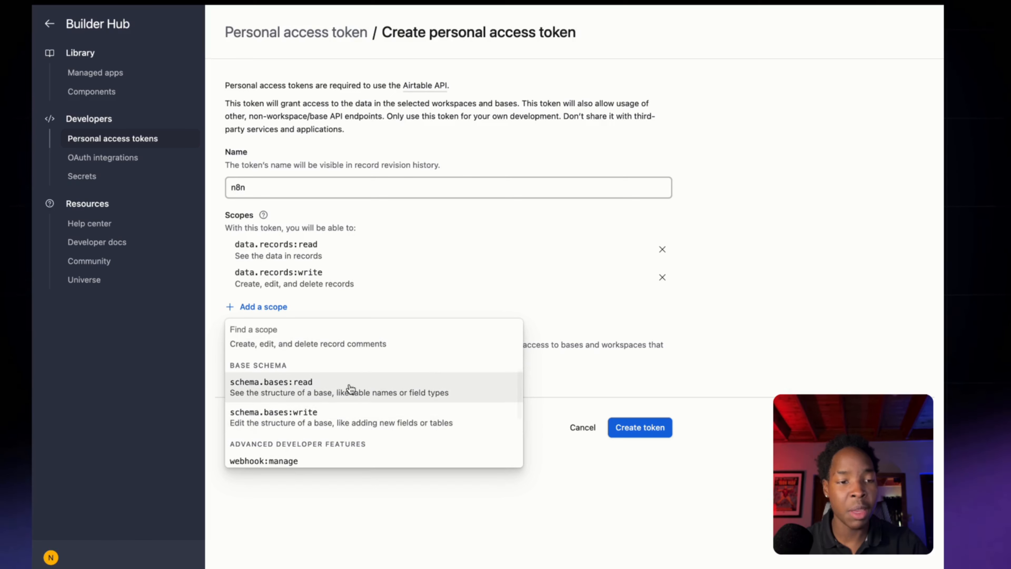
left_click(350, 388)
left_click(252, 334)
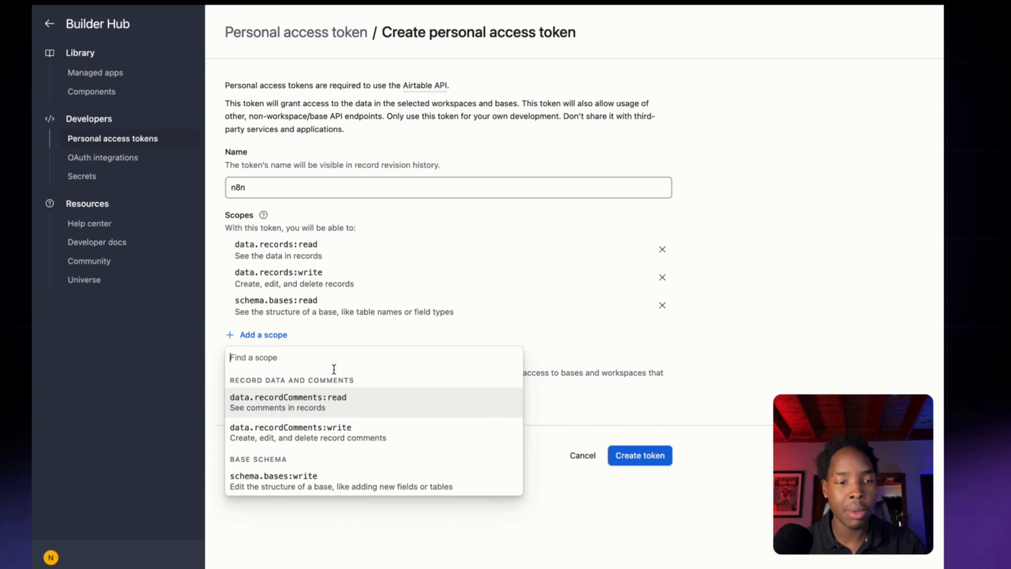
left_click(345, 432)
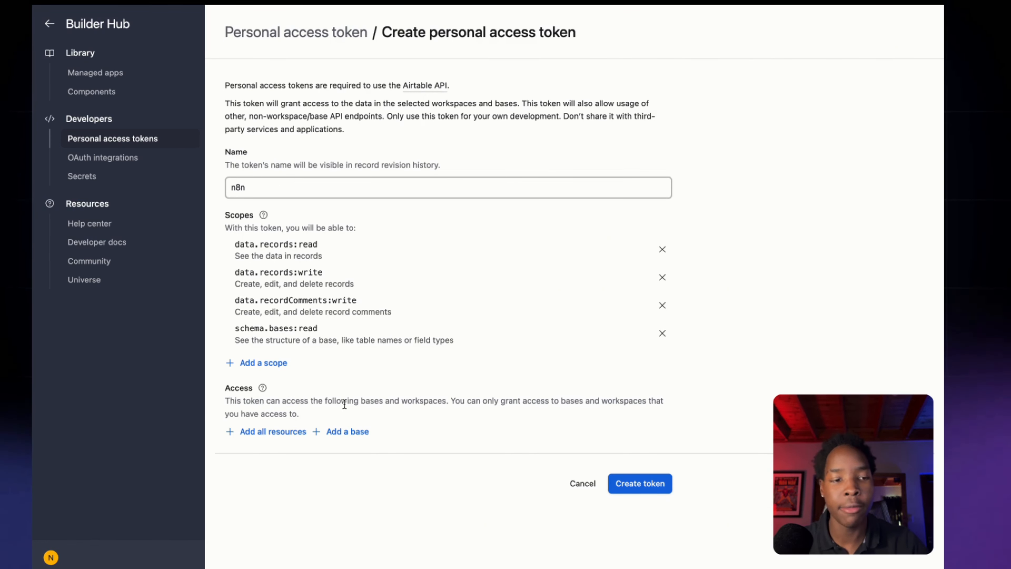
Grant the token access to all current and future bases in all workspaces, and create it
left_click(283, 432)
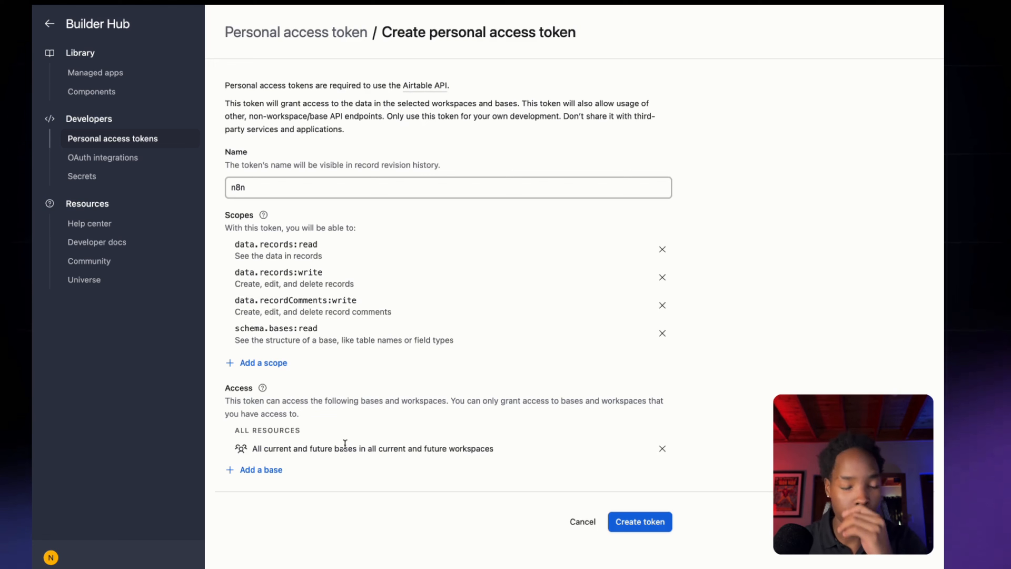
left_click(661, 448)
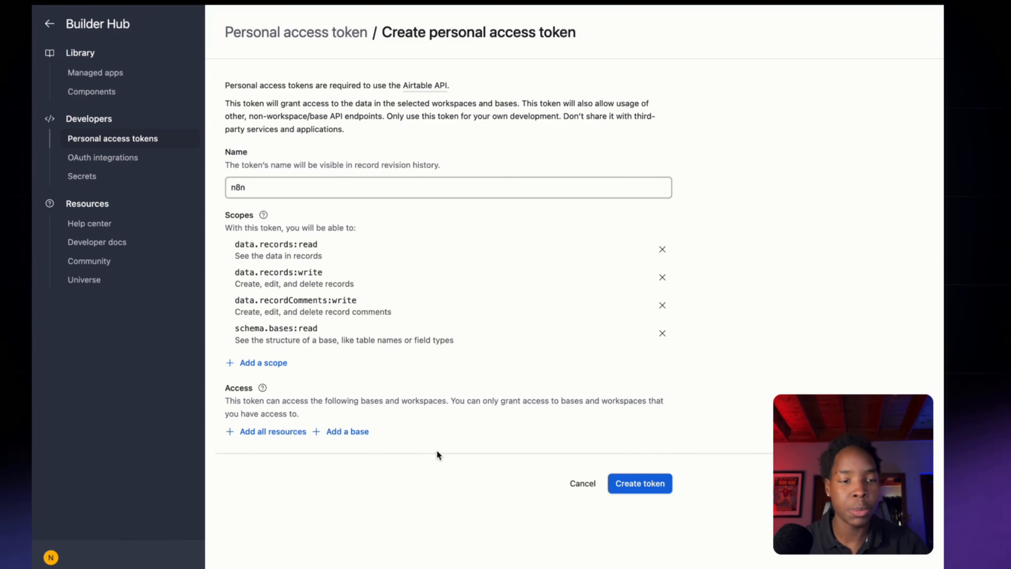
left_click(346, 432)
left_click(693, 386)
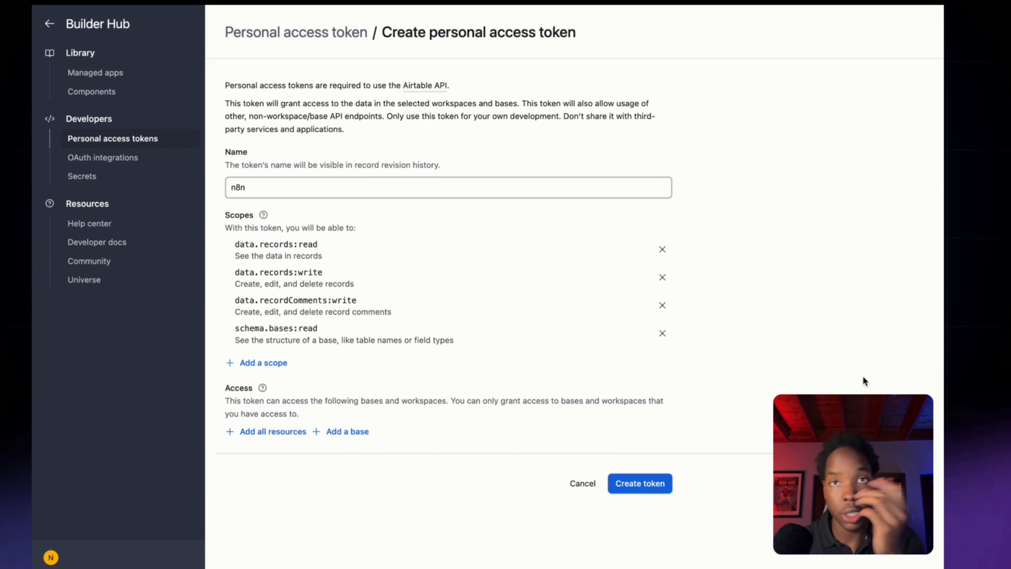
left_click(251, 433)
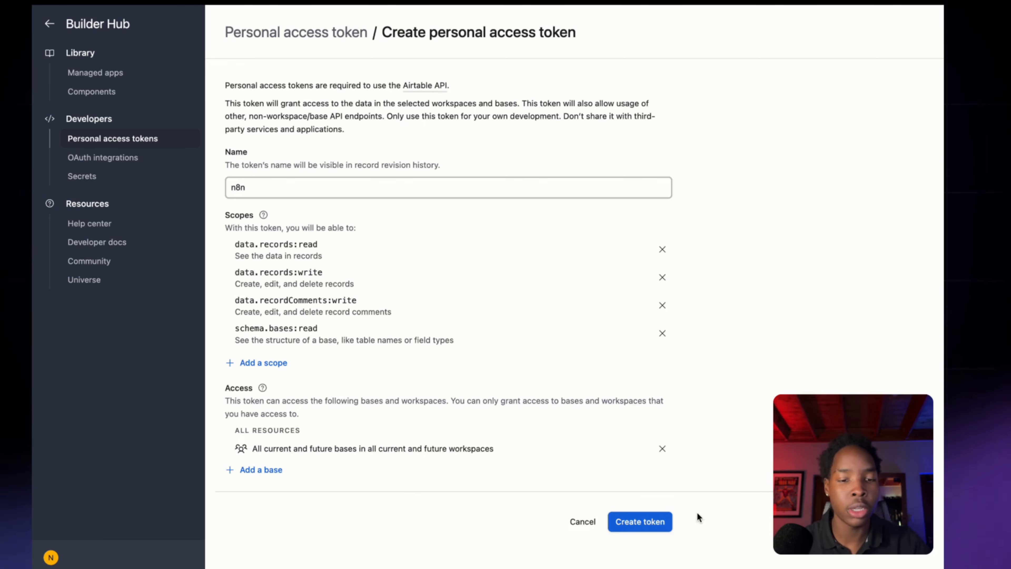
left_click(639, 521)
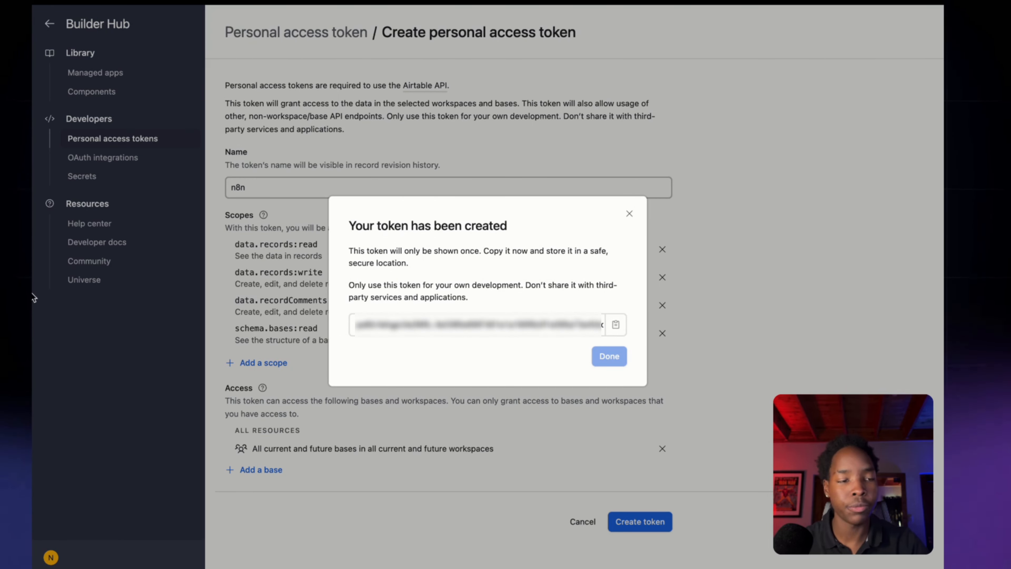
Switch to the n8n workflow and view the new Airtable access token credential form from the Update record node
mouse_move(33, 296)
left_click(113, 425)
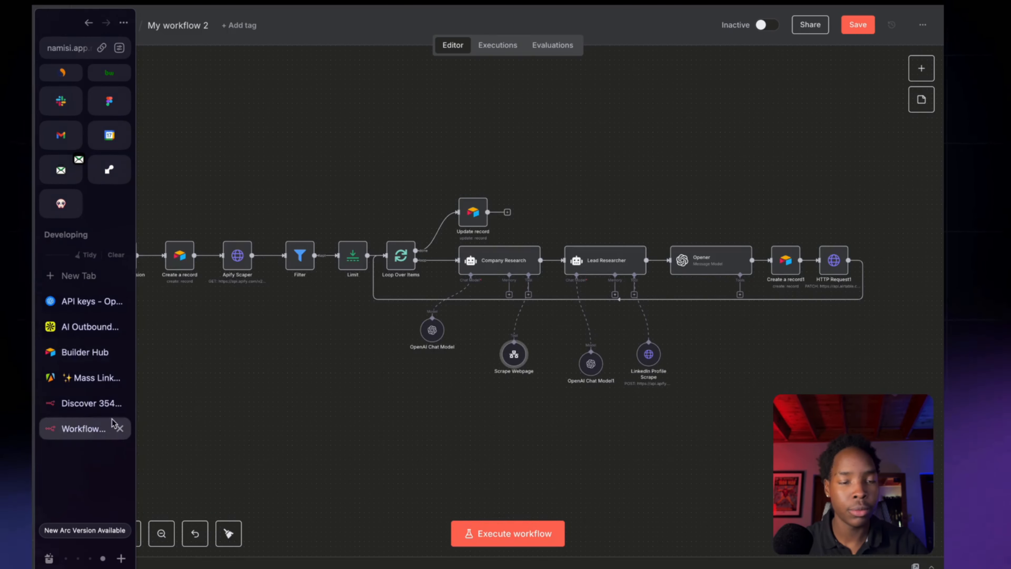
double_click(473, 212)
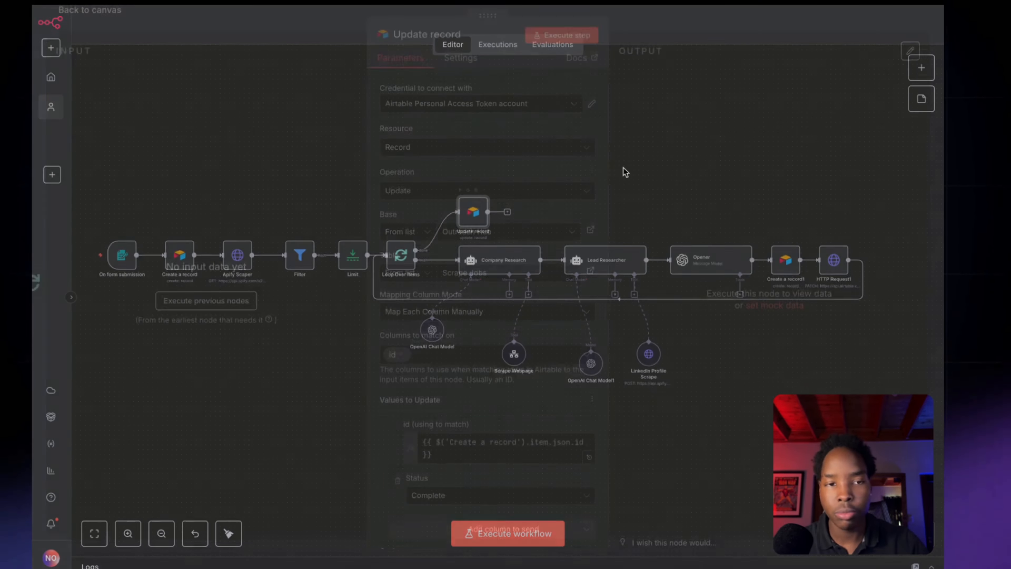
left_click(495, 111)
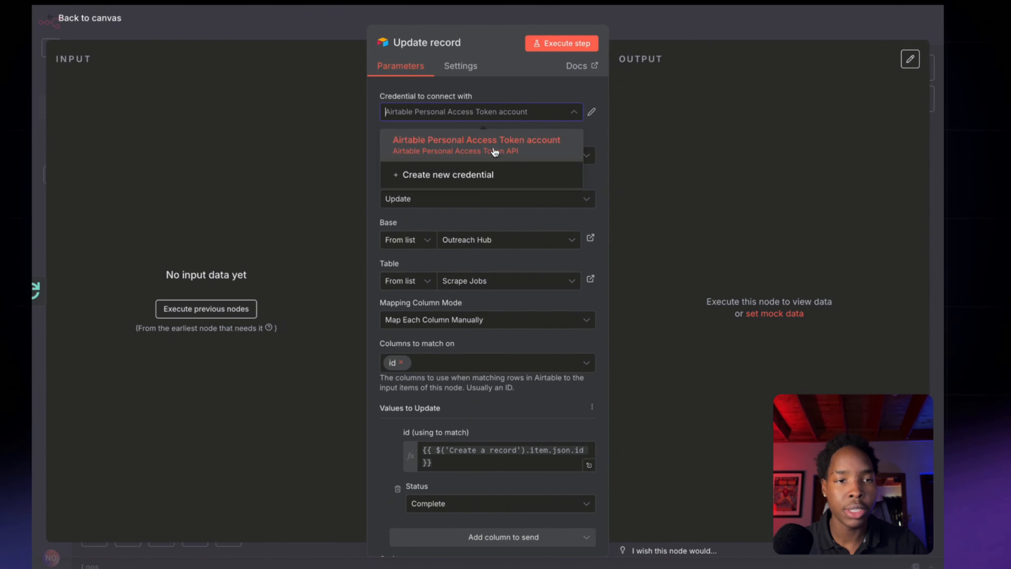
left_click(485, 175)
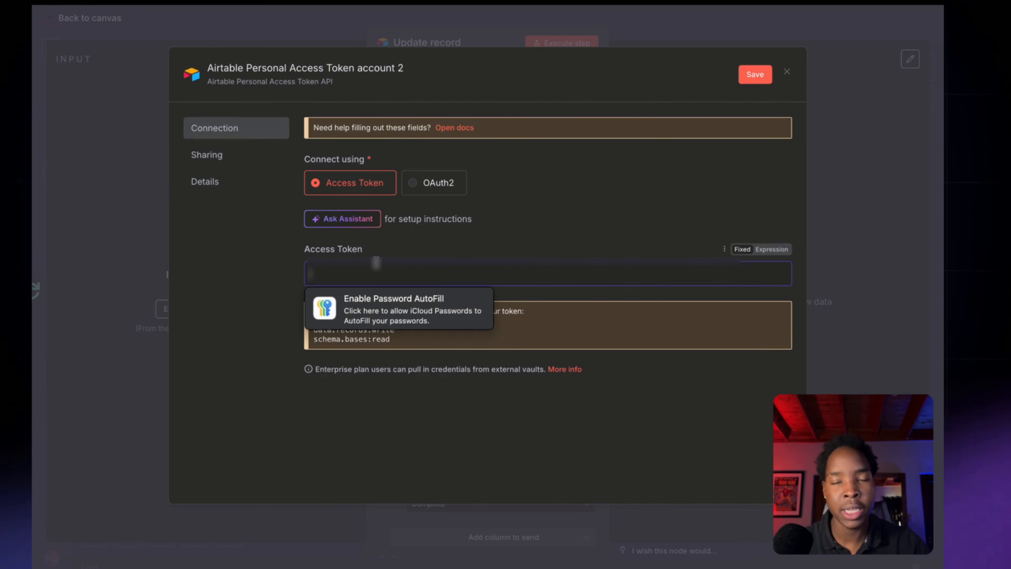
left_click(872, 137)
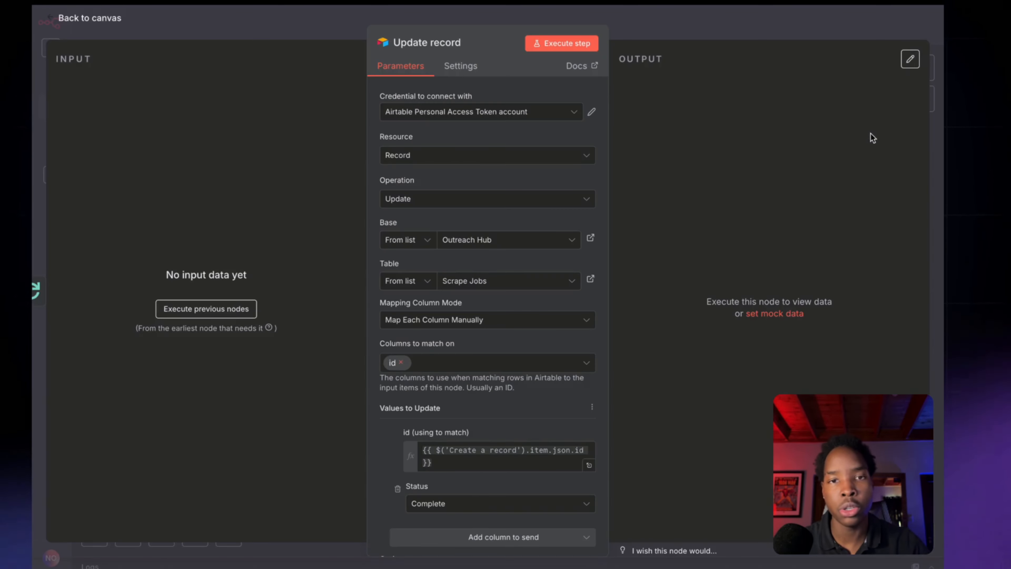
left_click(769, 27)
Open the HTTP Request1 node and start a new Bearer Auth credential
scroll(384, 266, "left", 3)
scroll(311, 272, "right", 4)
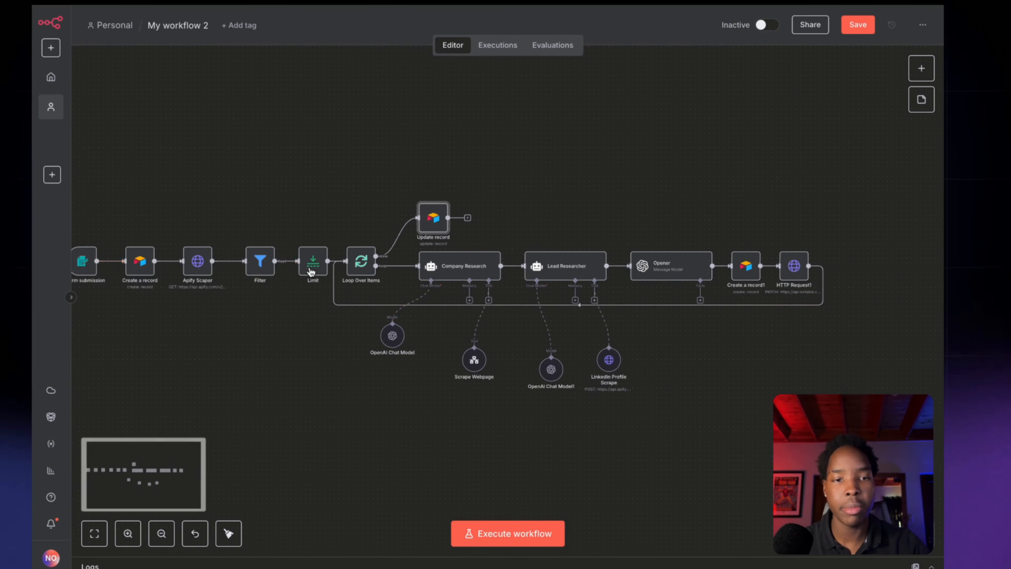
scroll(312, 271, "right", 4)
scroll(585, 266, "left", 4)
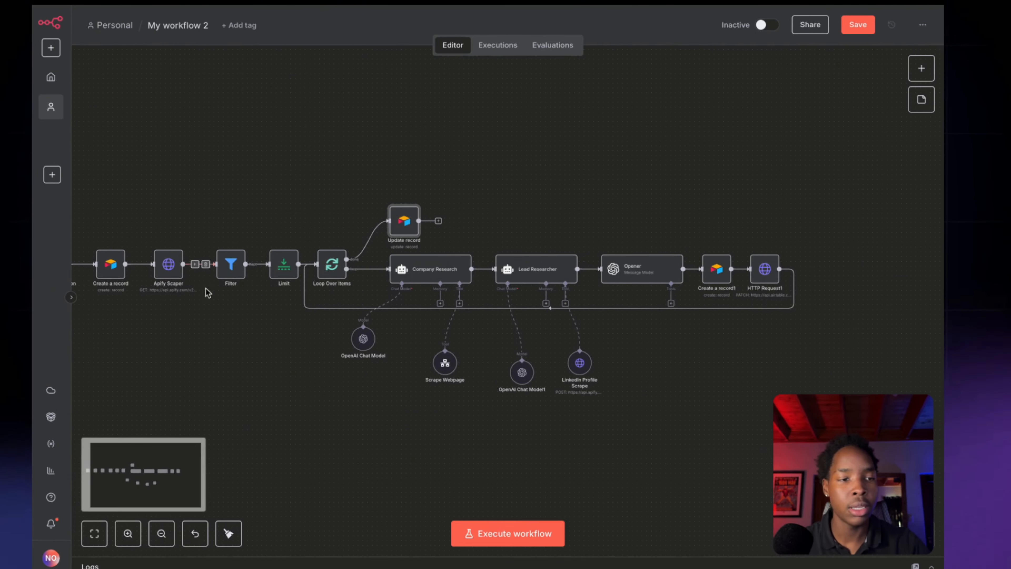
scroll(577, 279, "up", 3)
scroll(596, 254, "right", 5)
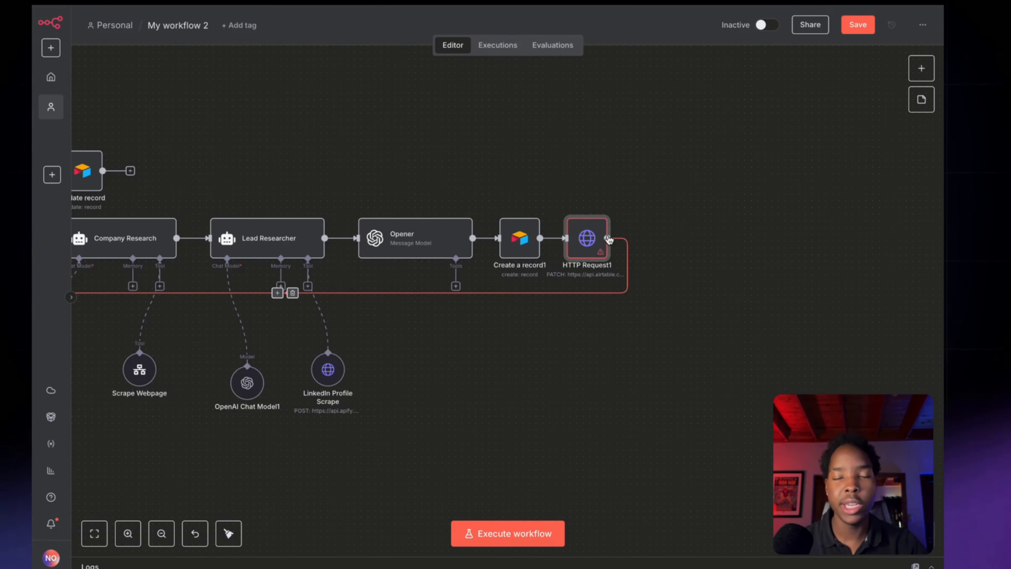
double_click(594, 240)
scroll(531, 313, "down", 2)
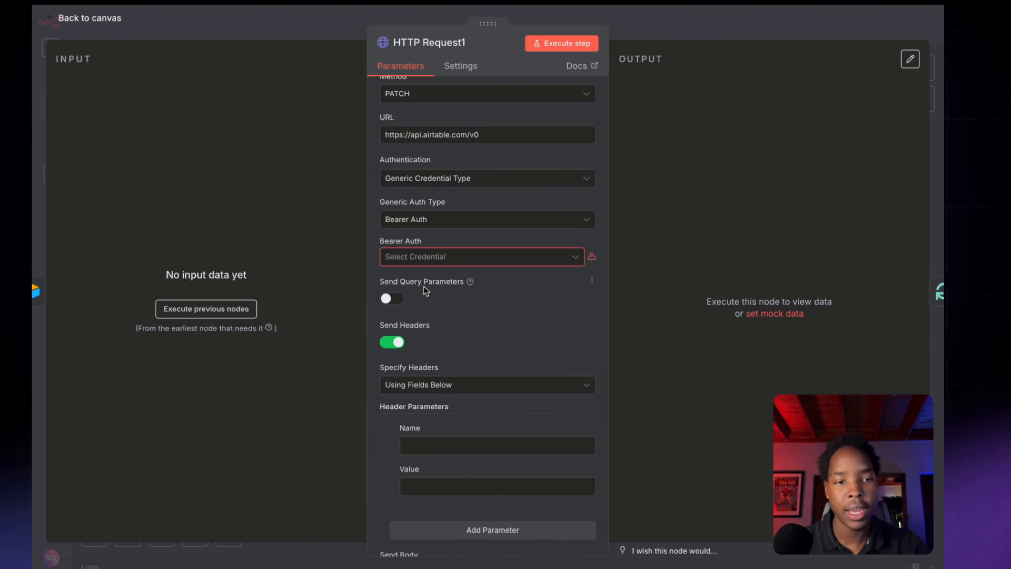
left_click(424, 256)
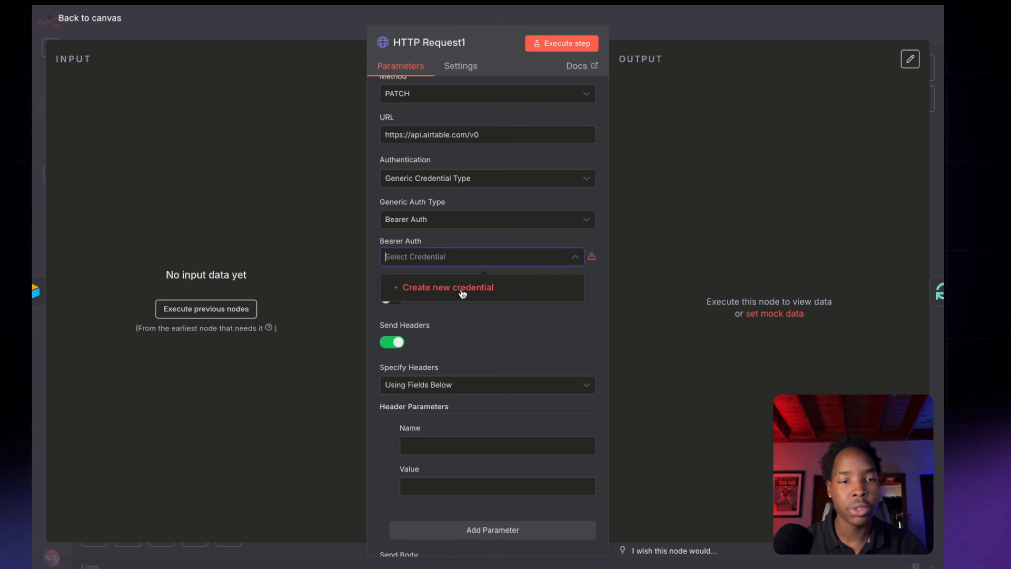
left_click(440, 293)
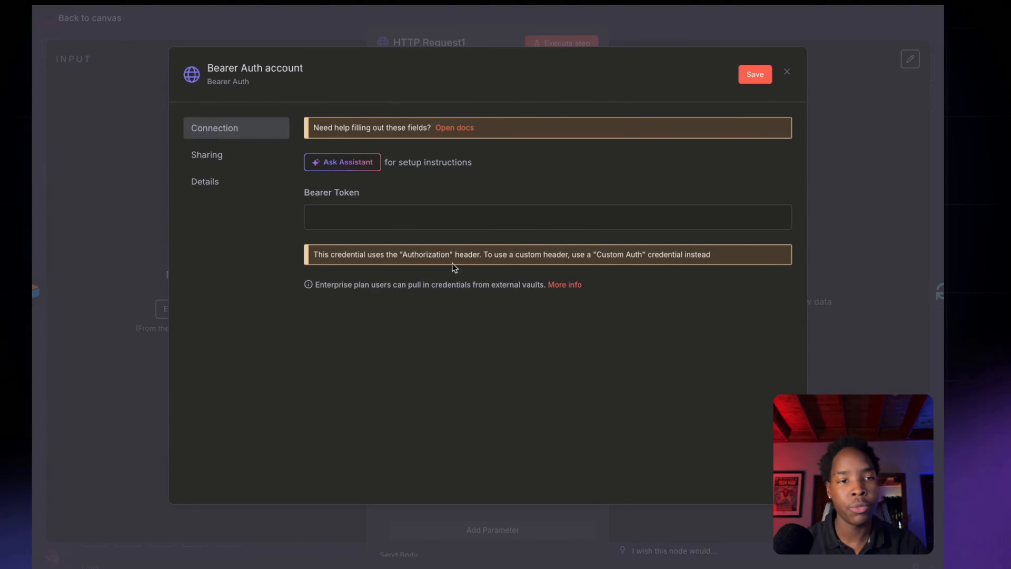
left_click(378, 215)
Copy the new access token from Airtable's Builder Hub, paste it as the n8n credential's Bearer Token, and save the credential
mouse_move(35, 215)
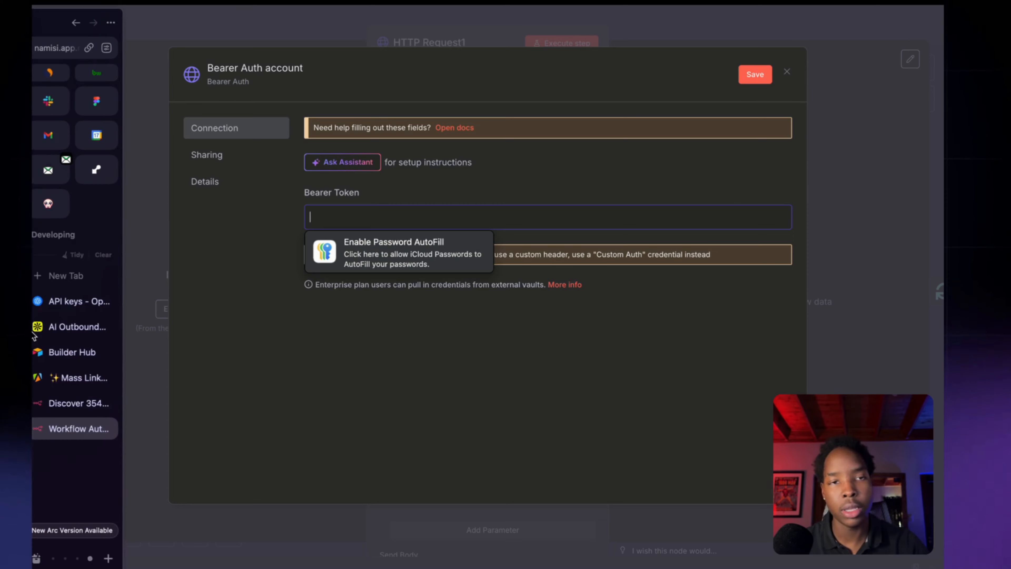
left_click(78, 358)
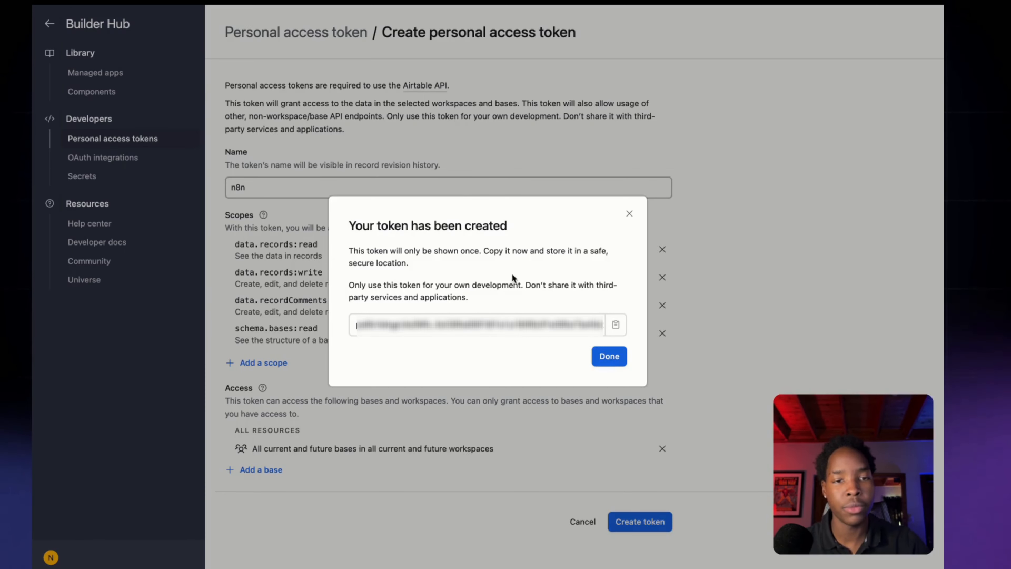
left_click(615, 324)
mouse_move(35, 366)
left_click(79, 428)
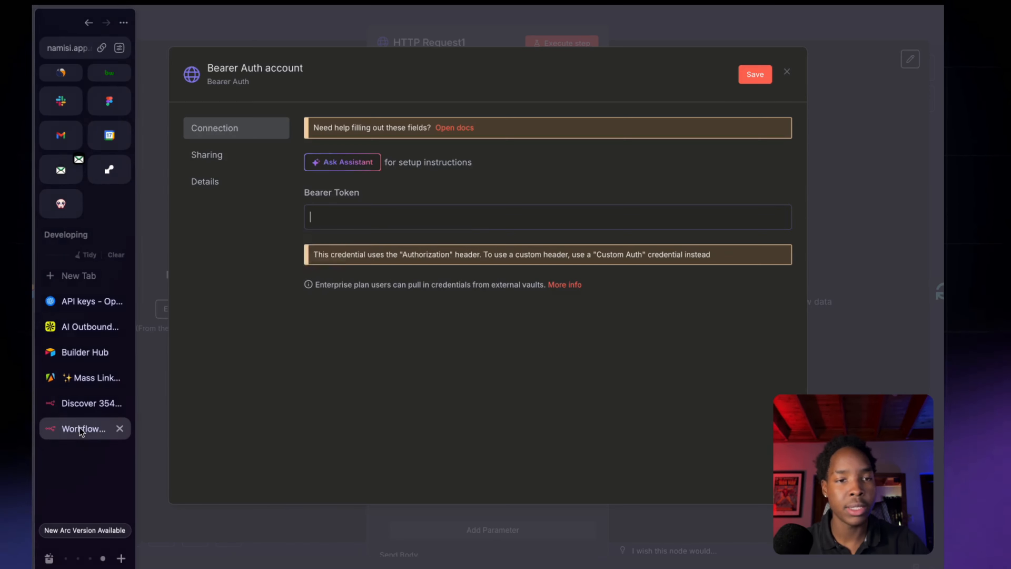
key("super+v")
left_click(752, 77)
left_click(840, 31)
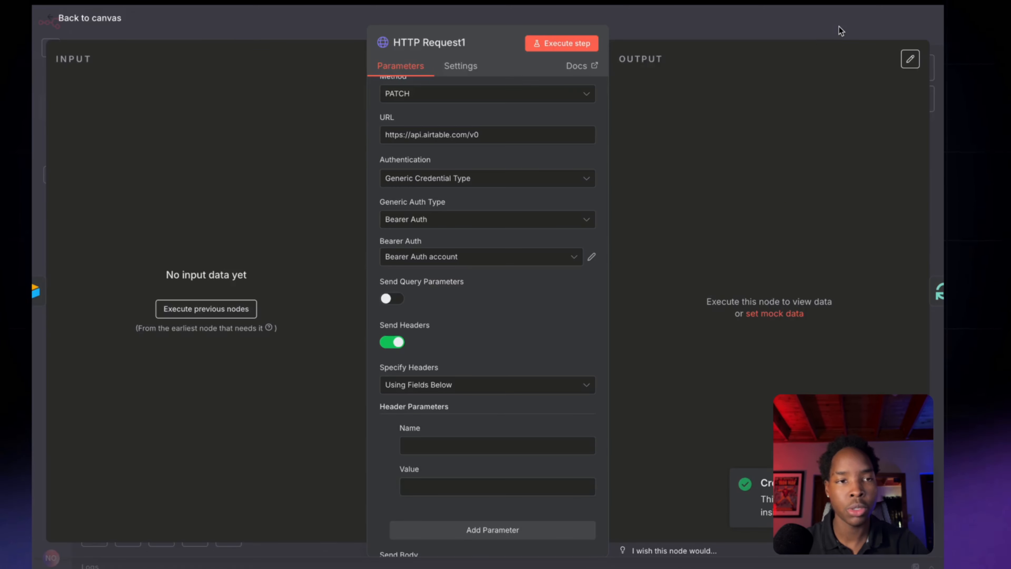
Remove the empty header parameter and turn off Send Headers in the HTTP Request1 node
scroll(557, 307, "down", 3)
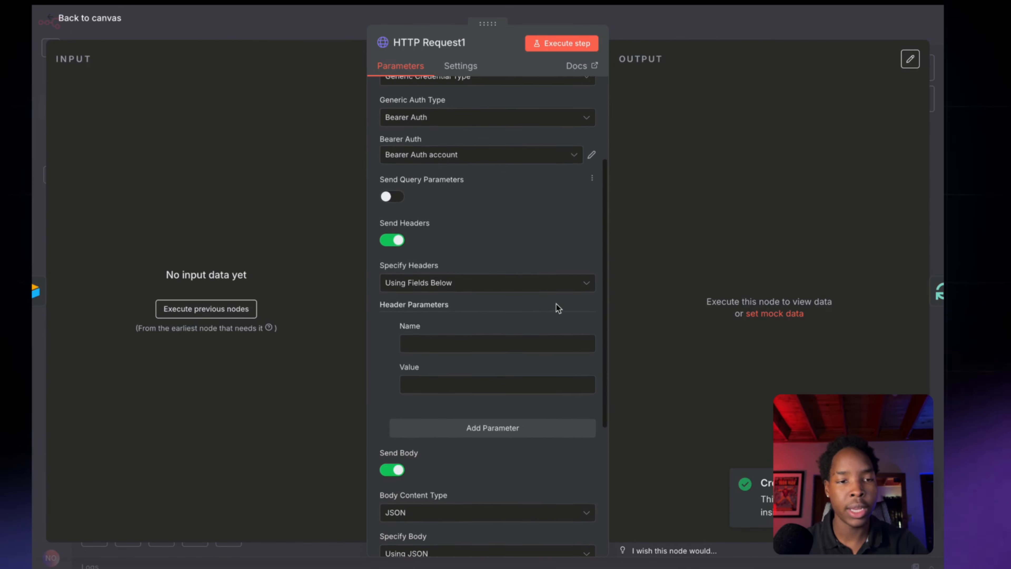
left_click(388, 307)
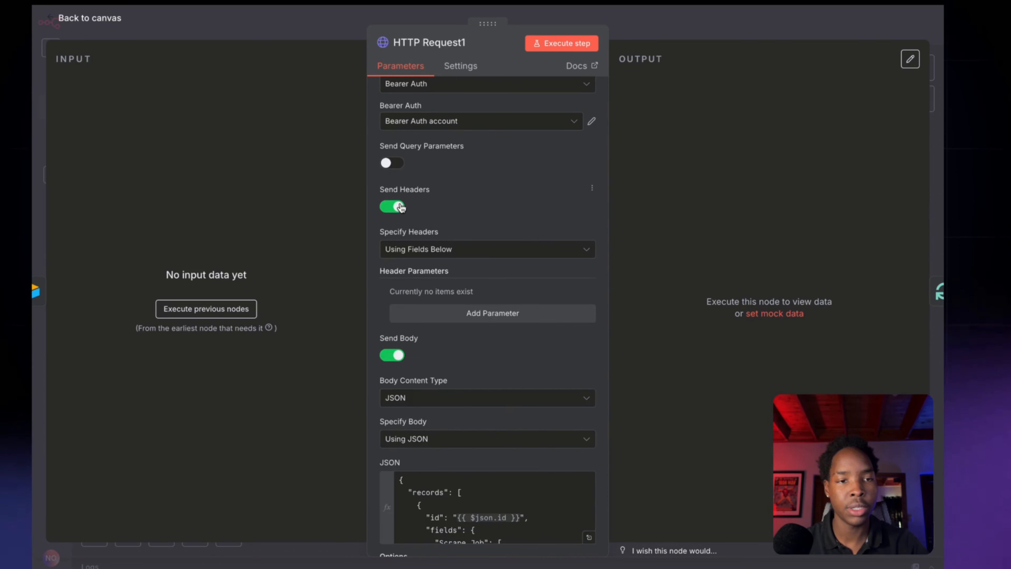
left_click(404, 208)
key("Escape")
scroll(757, 355, "right", 3)
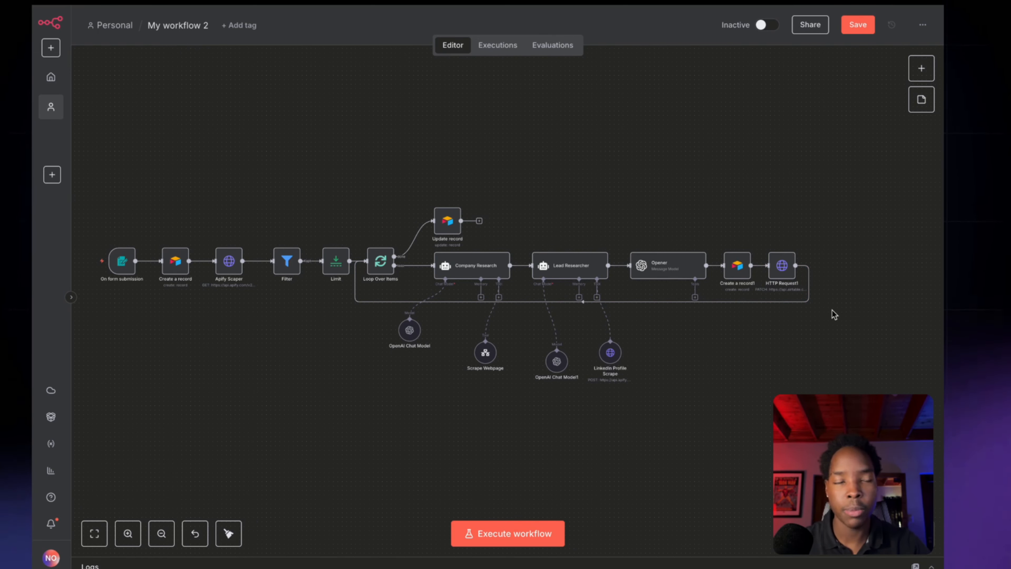
Switch to Airtable and open the Scrape Jobs table of the Outreach Hub base
mouse_move(33, 470)
left_click(89, 349)
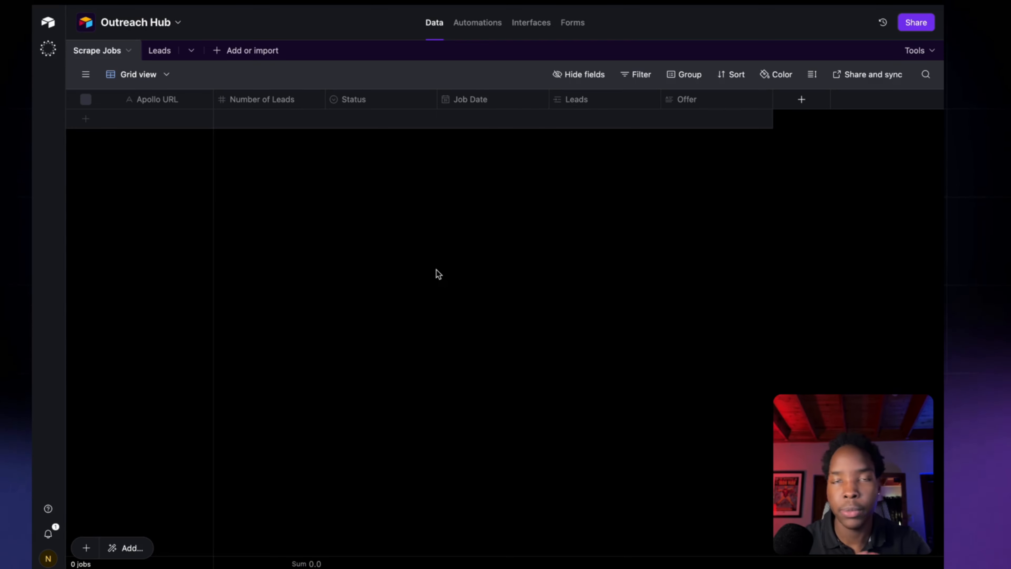
Open the Leads table of the Outreach Hub base, narrow its Name column, and review the table's fields
left_click(160, 51)
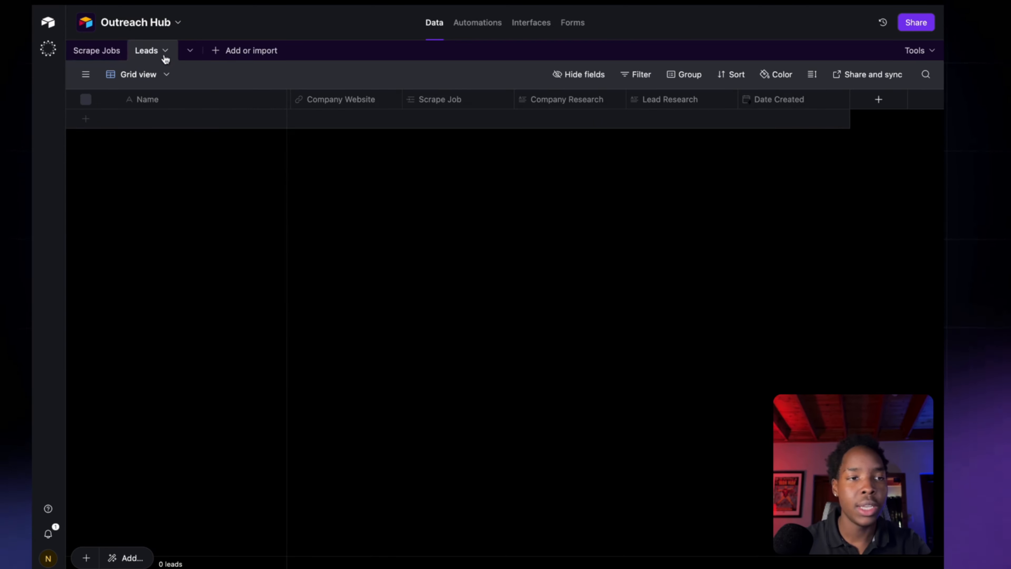
scroll(545, 114, "left", 10)
scroll(547, 118, "left", 5)
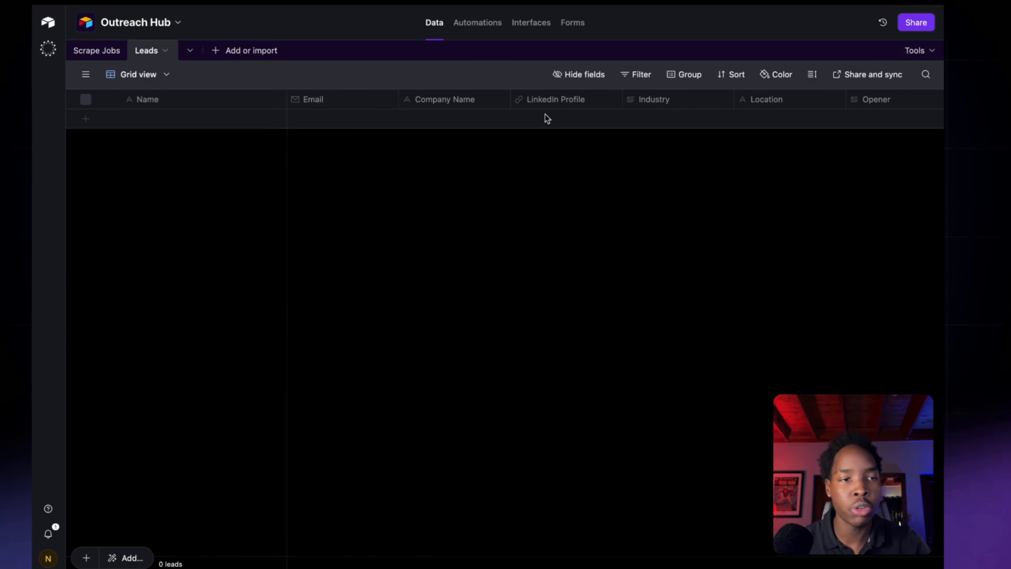
left_click_drag(284, 103, 210, 102)
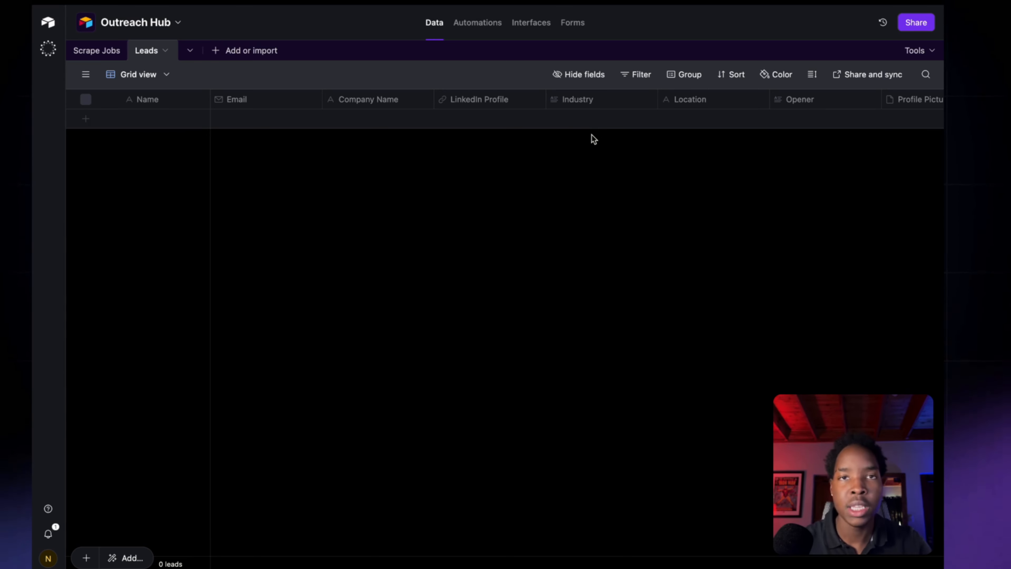
scroll(581, 179, "right", 10)
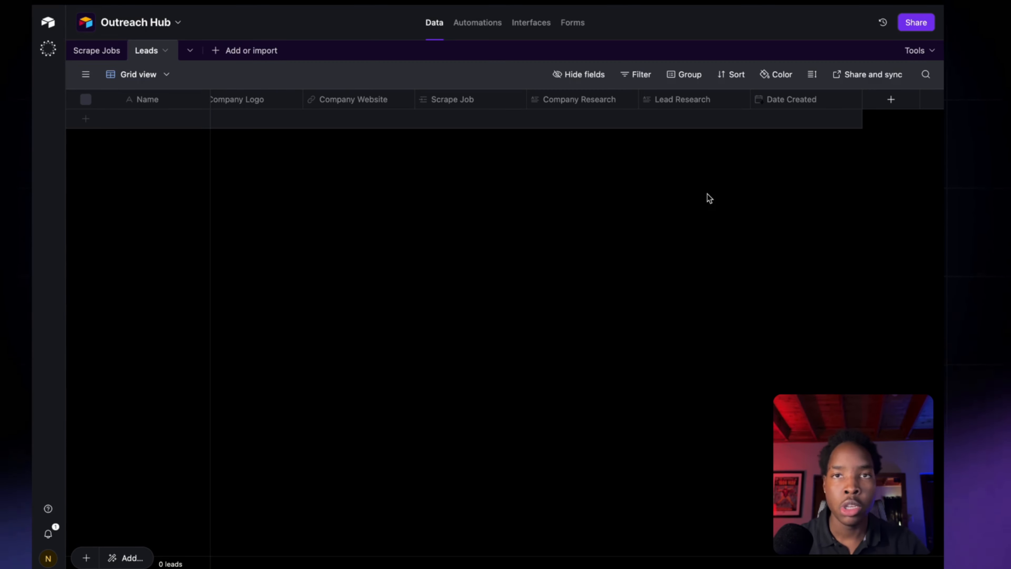
Copy the base ID and table ID portion of the Leads table's web address
key("super+l")
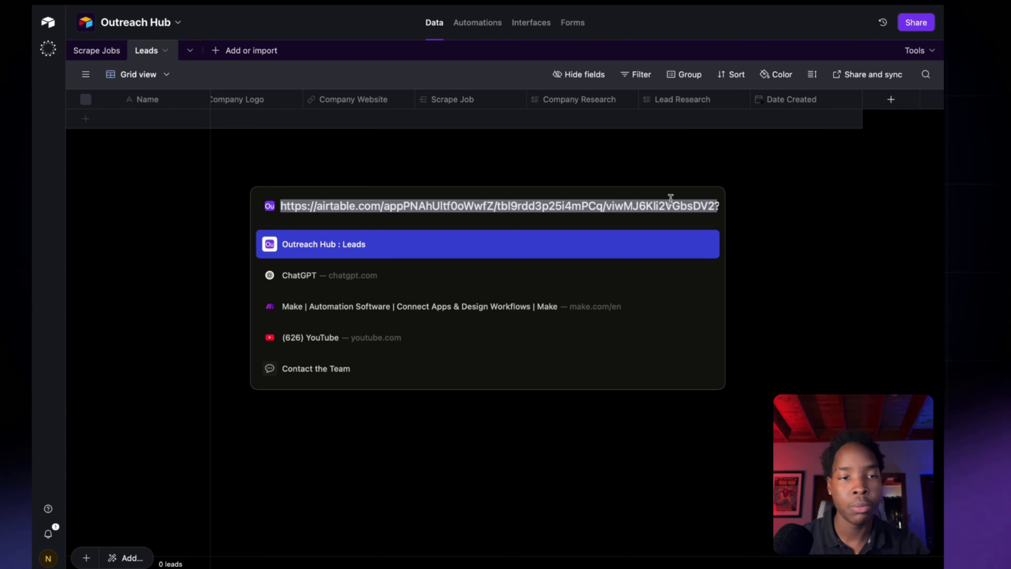
left_click(388, 207)
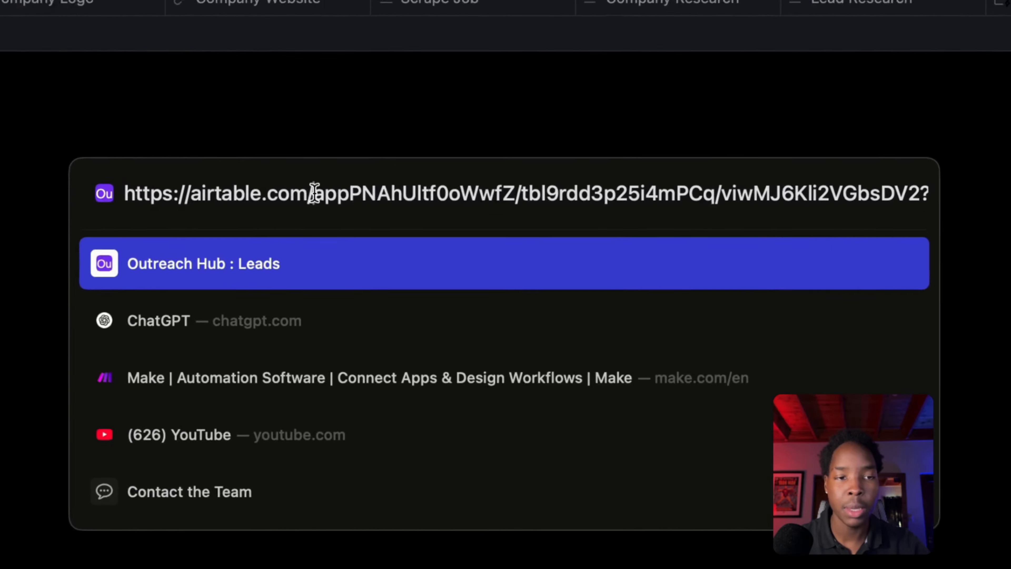
left_click_drag(384, 207, 748, 185)
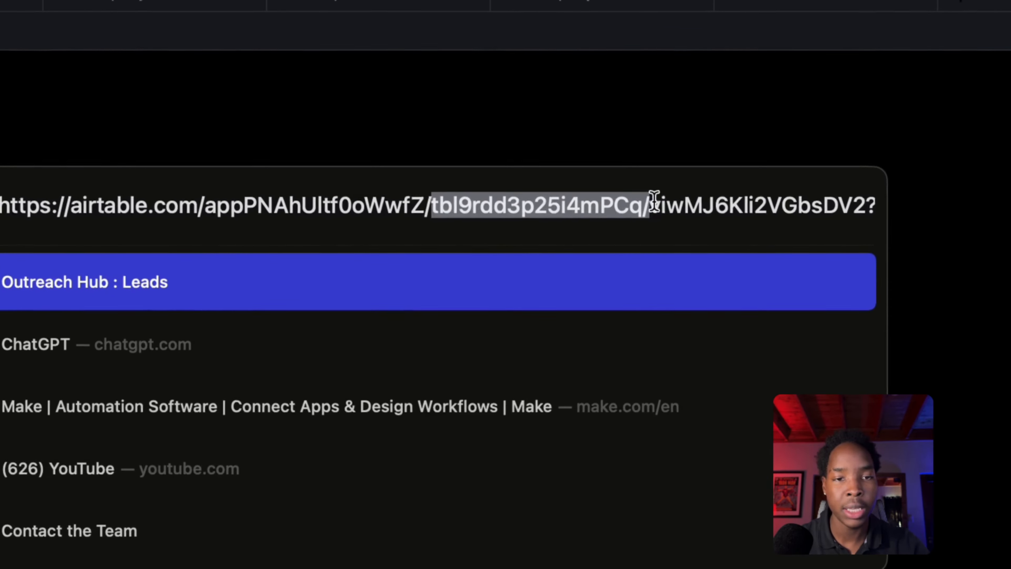
left_click_drag(654, 203, 644, 204)
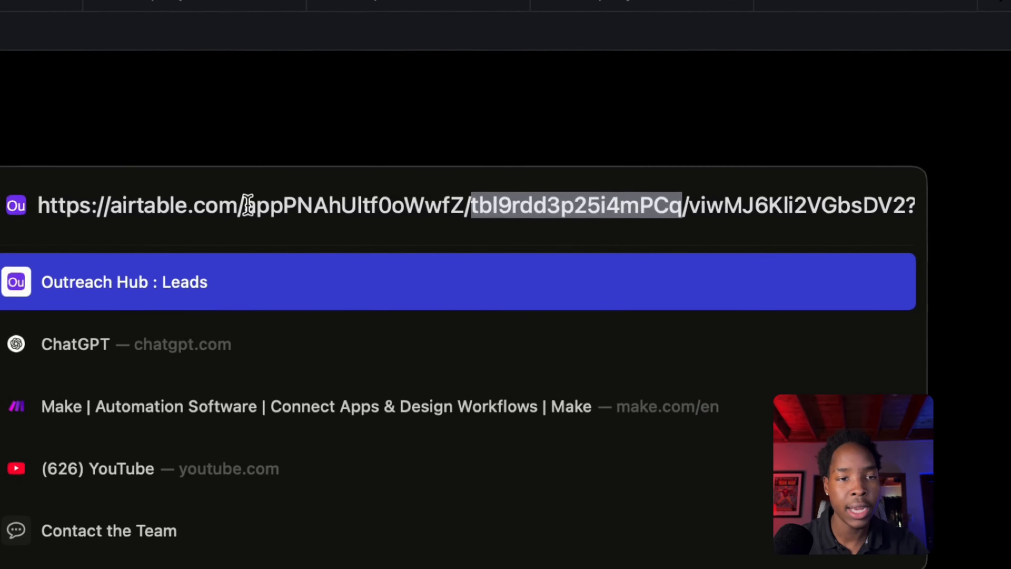
left_click_drag(247, 205, 682, 214)
key("ctrl+c")
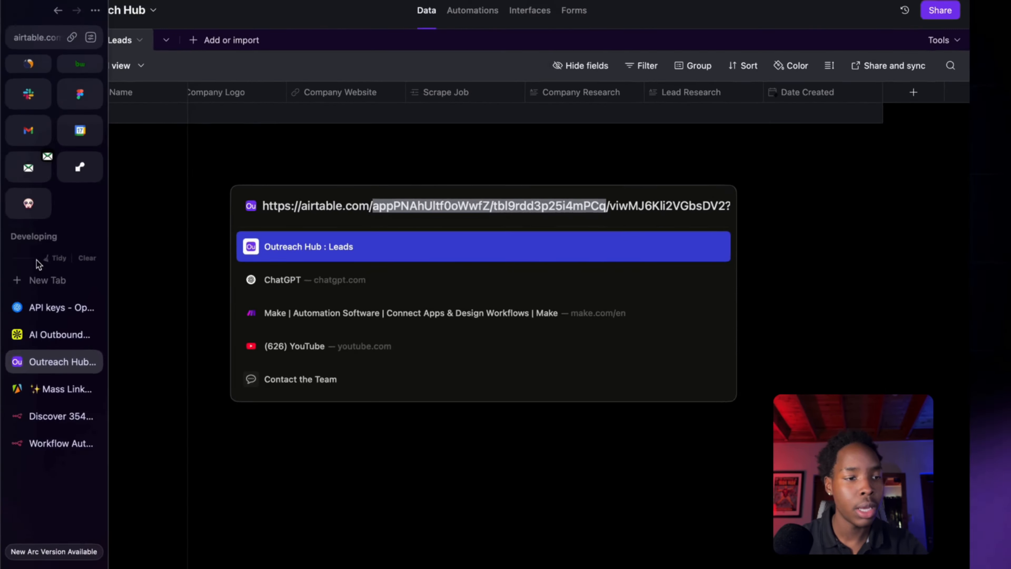
Switch to the n8n workflow and append a slash and the copied base and table IDs to the HTTP Request1 node's URL
left_click(85, 427)
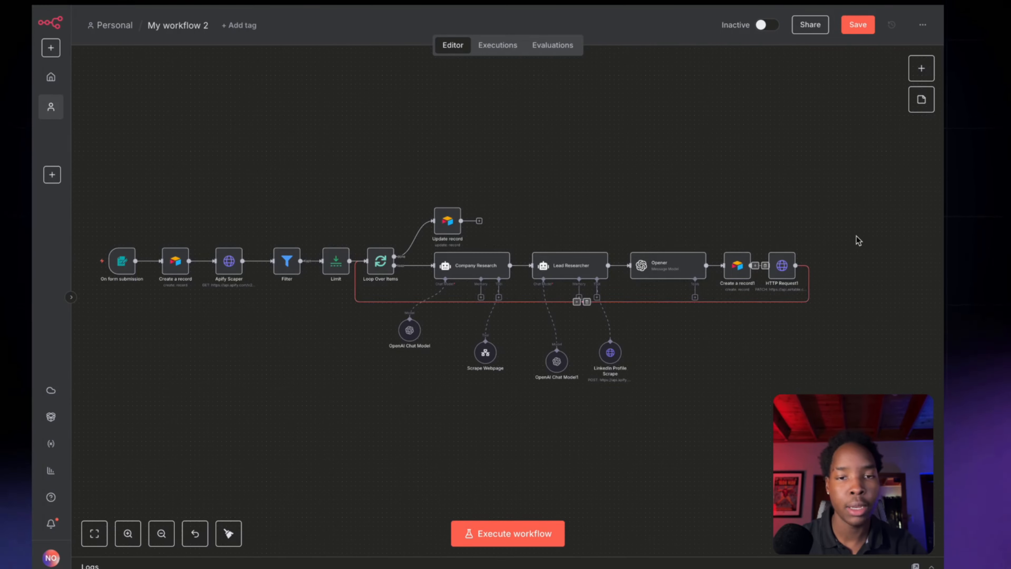
scroll(855, 237, "right", 5)
scroll(855, 237, "up", 5)
scroll(557, 269, "left", 4)
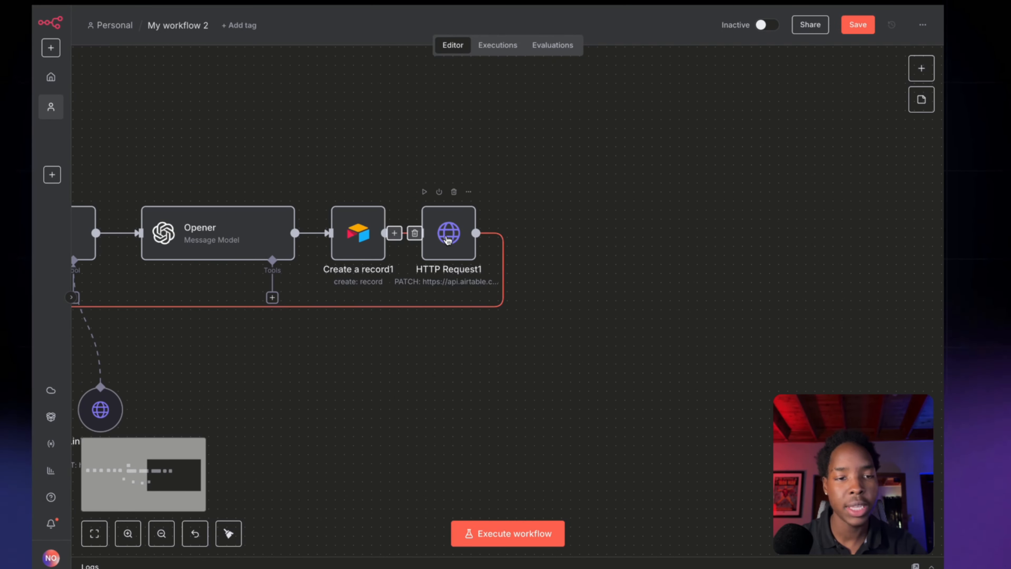
double_click(444, 239)
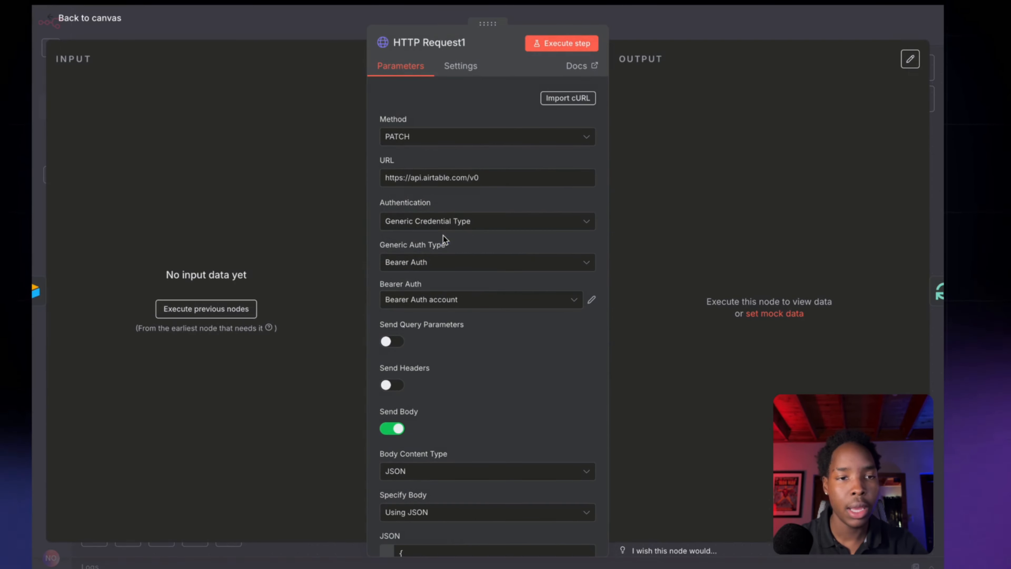
left_click(499, 179)
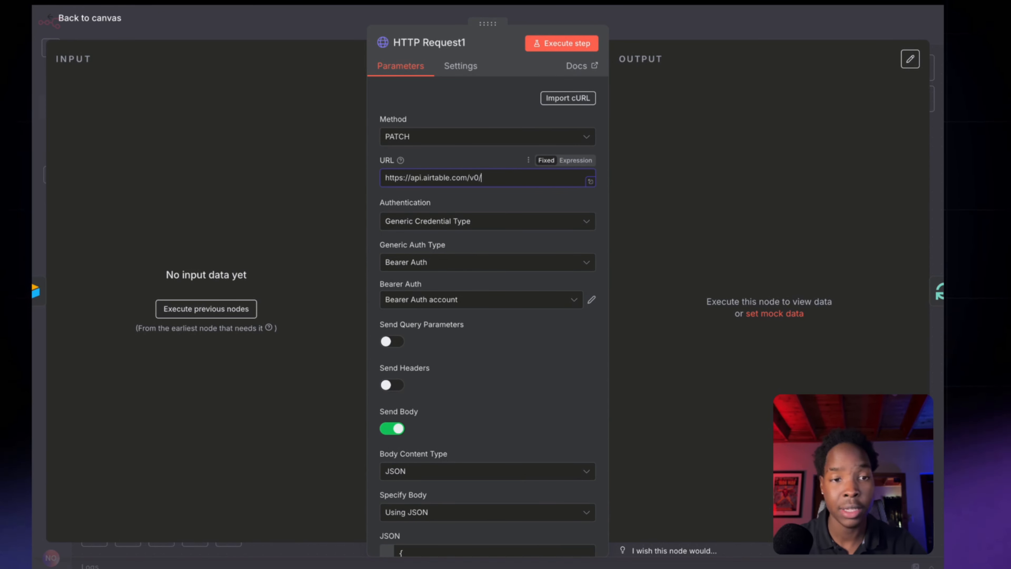
key("ctrl+v")
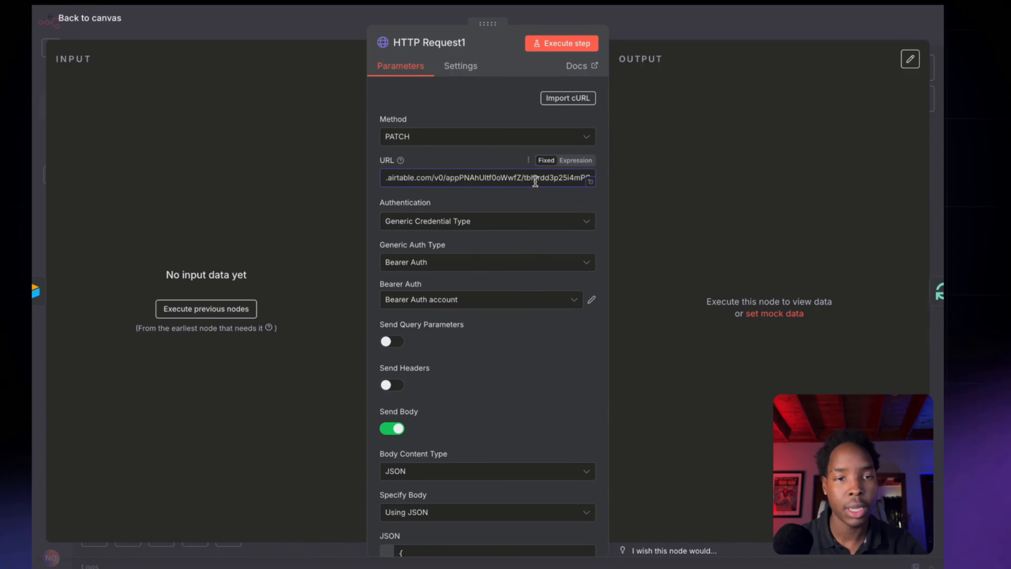
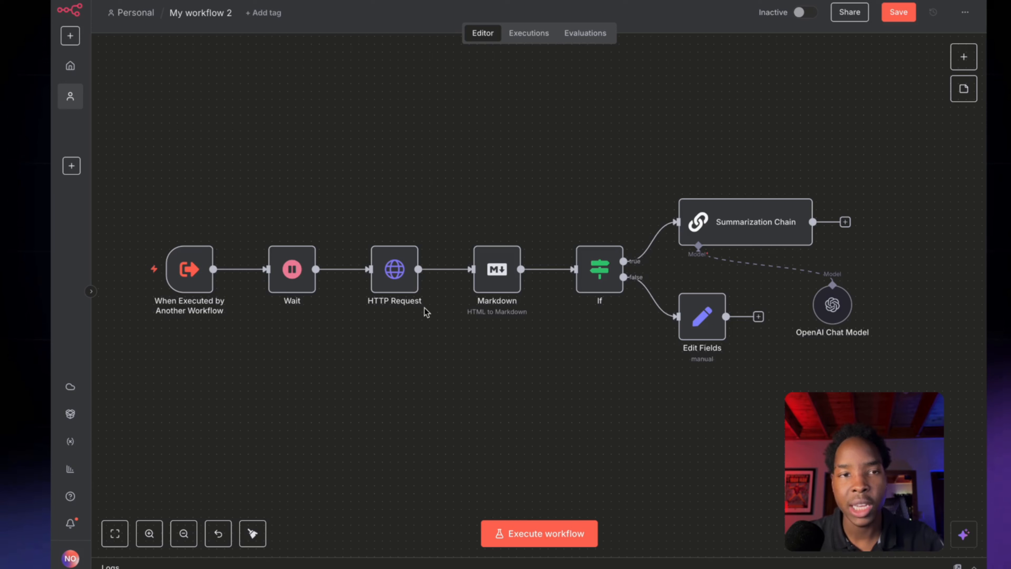
Examine the settings of the website-scraping workflow's Markdown, If, Edit Fields and Summarization Chain nodes
scroll(421, 313, "right", 5)
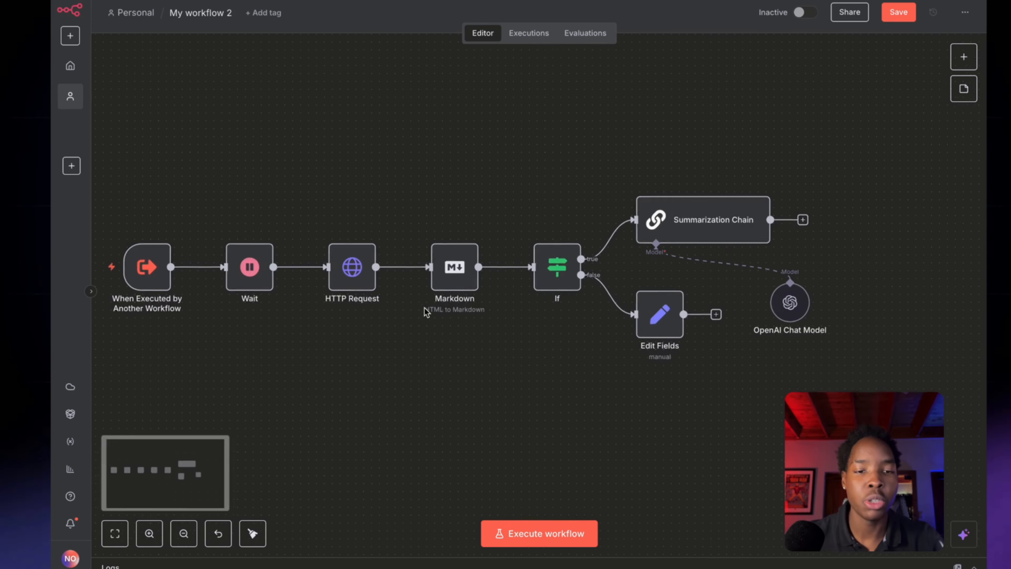
double_click(455, 269)
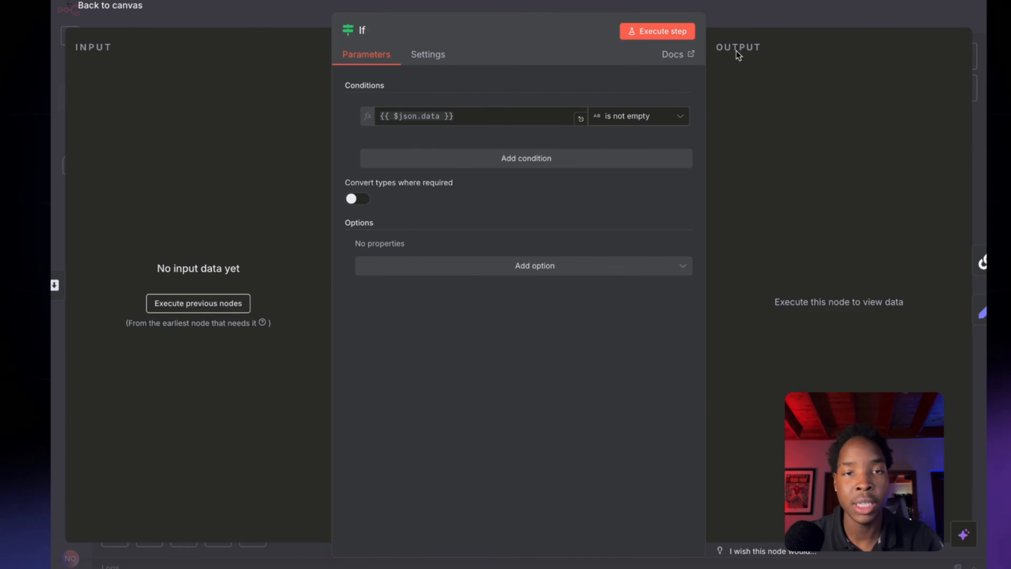
left_click(740, 21)
double_click(555, 328)
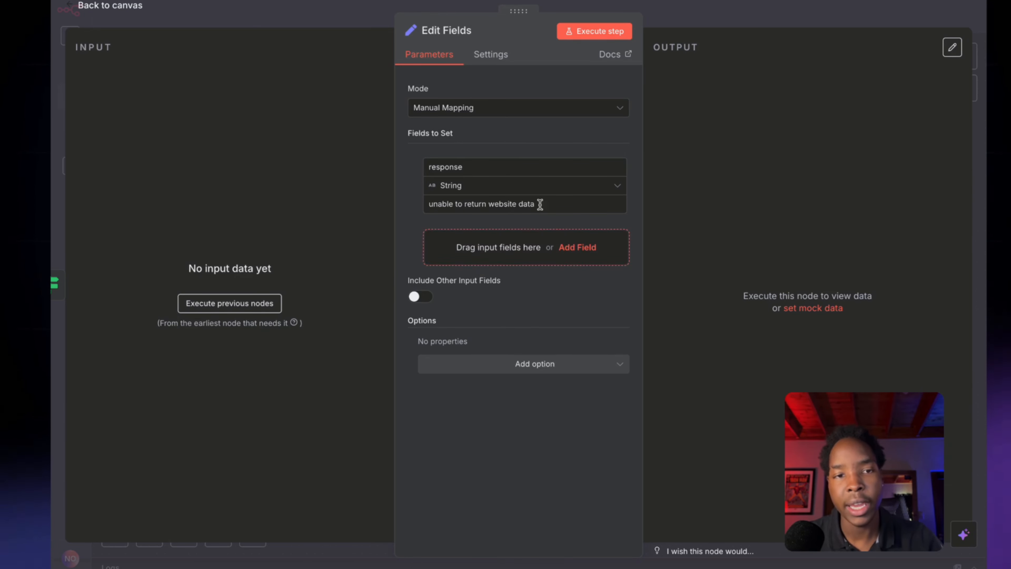
left_click(715, 11)
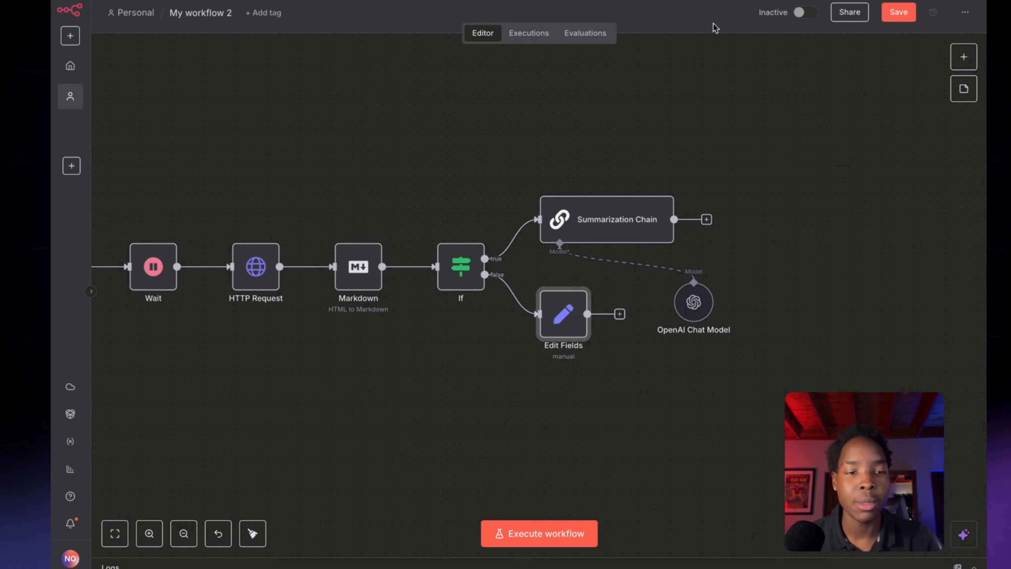
double_click(579, 236)
left_click(716, 22)
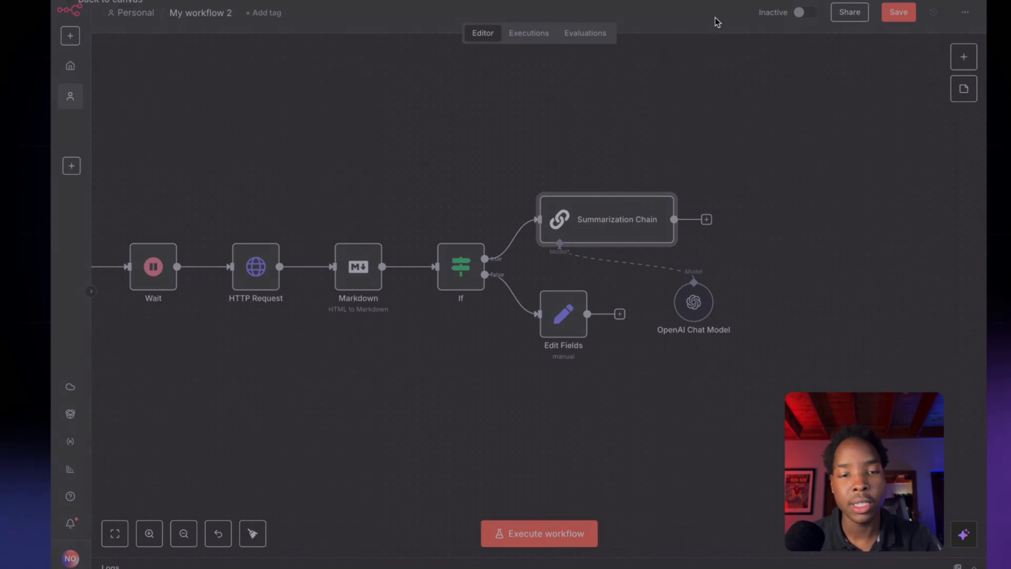
mouse_move(551, 308)
scroll(551, 309, "down", 5)
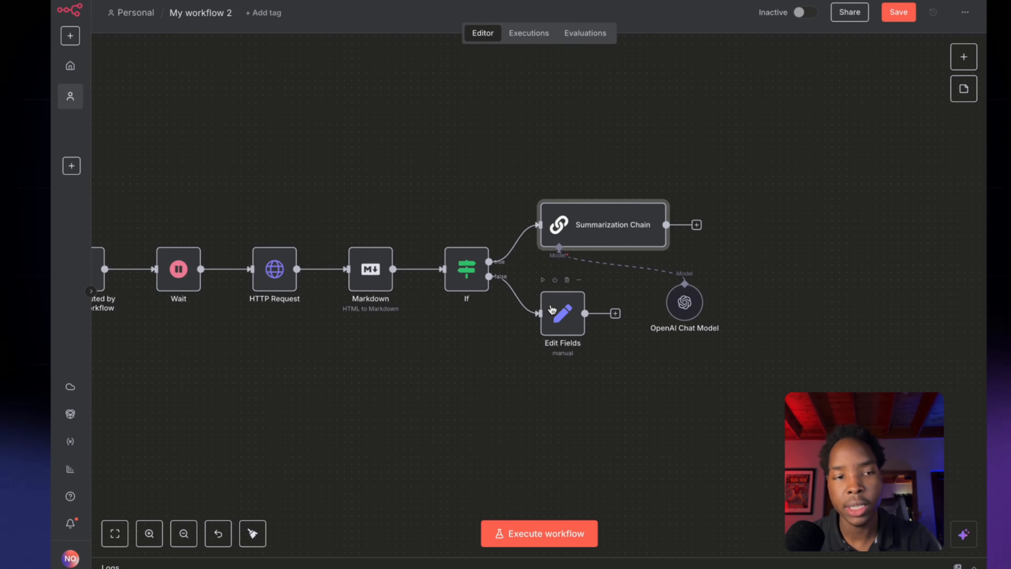
scroll(552, 307, "left", 3)
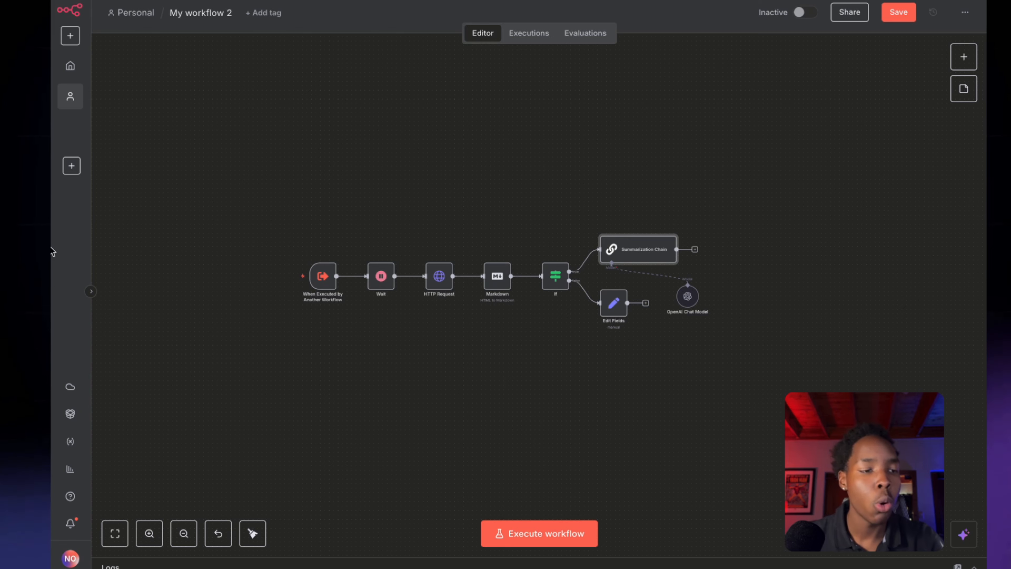
Switch to Apify, browse the Apify Store's Actors, and open the Website Content Crawler
mouse_move(52, 251)
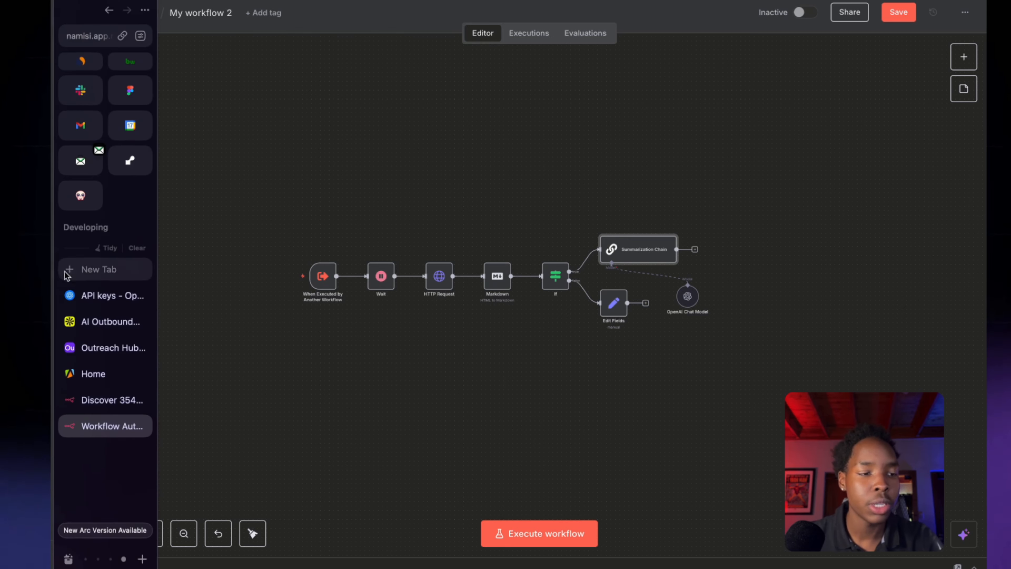
left_click(106, 383)
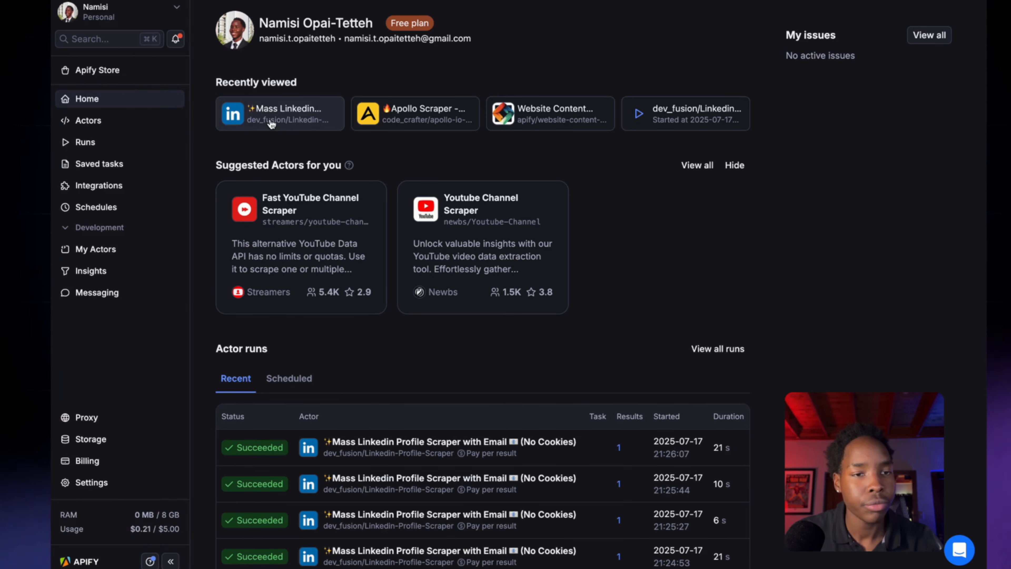
left_click(97, 73)
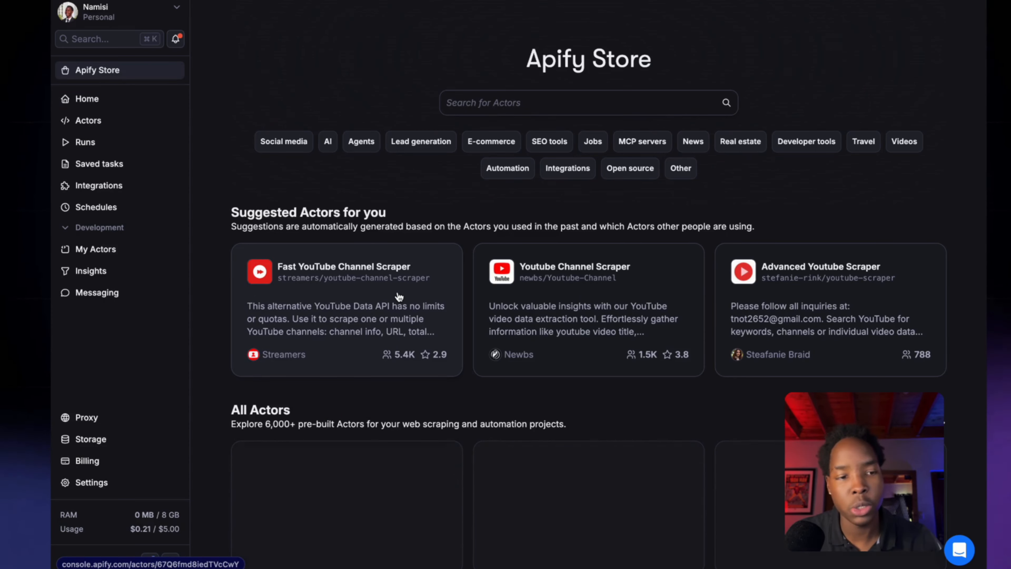
scroll(398, 297, "down", 3)
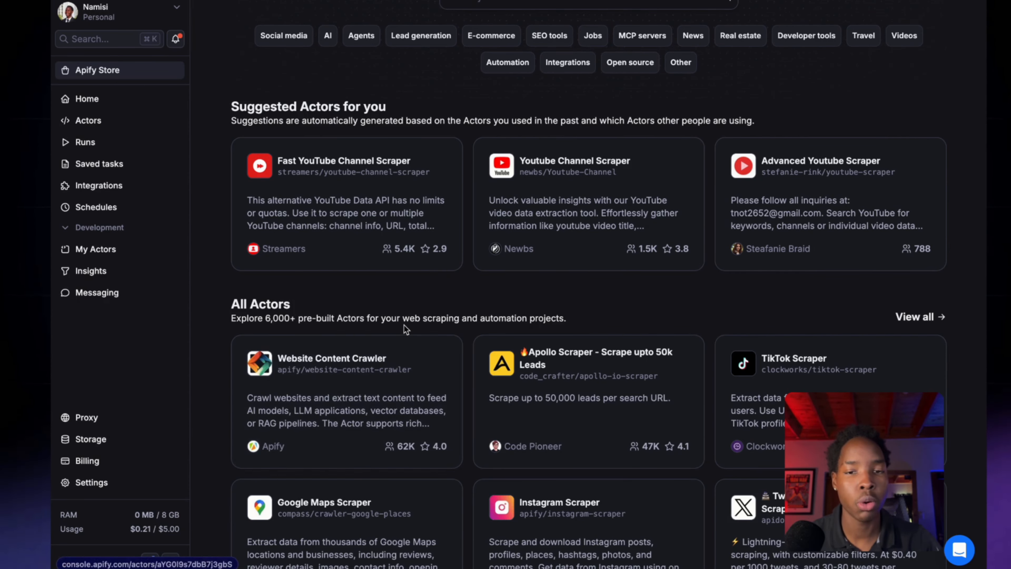
scroll(403, 325, "down", 1)
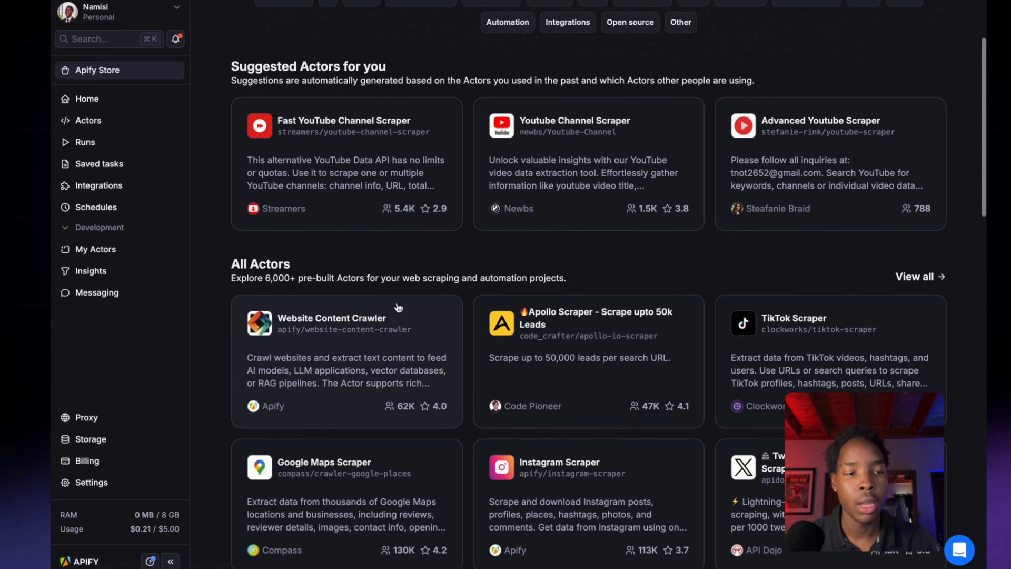
left_click(336, 360)
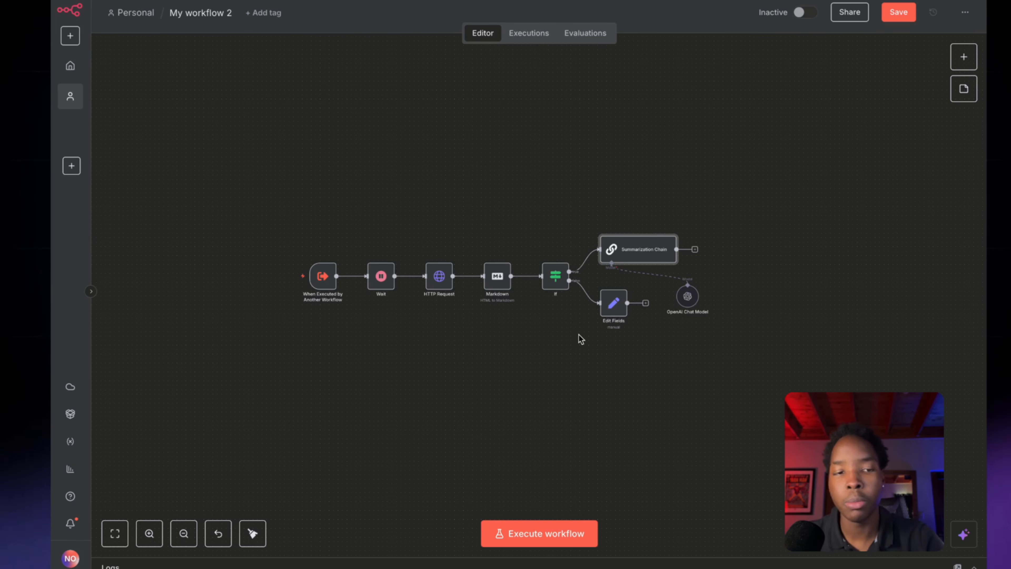
Move the OpenAI Chat Model node in n8n to just below the If node and check its credential and model
scroll(578, 334, "up", 1)
left_click_drag(706, 296, 573, 323)
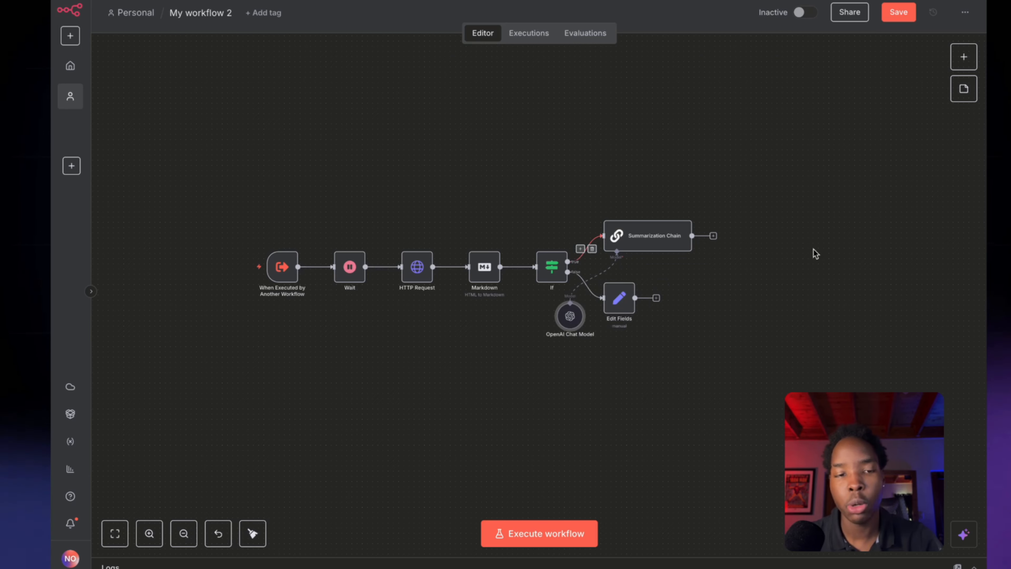
scroll(599, 302, "up", 2)
double_click(567, 324)
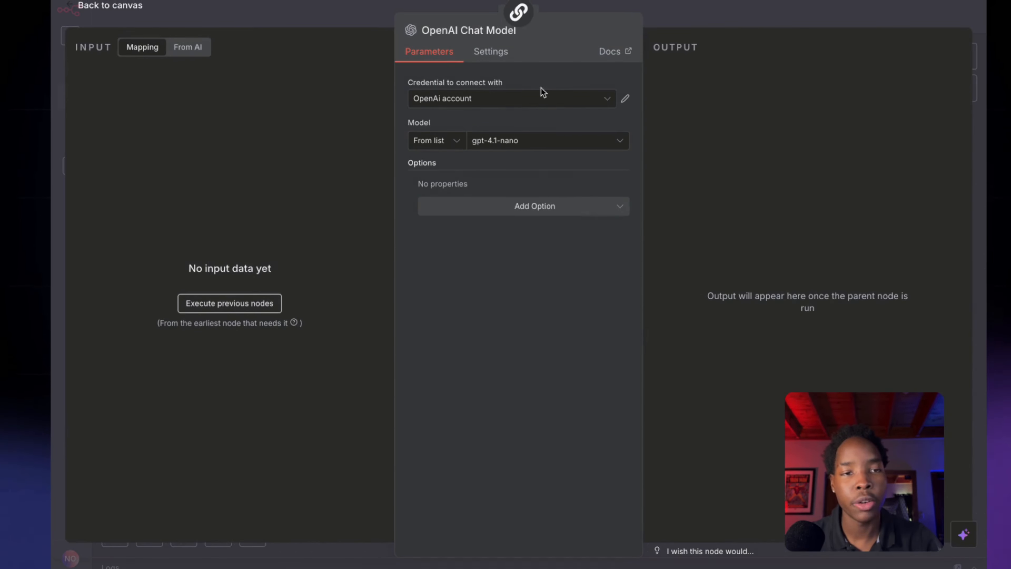
left_click(745, 16)
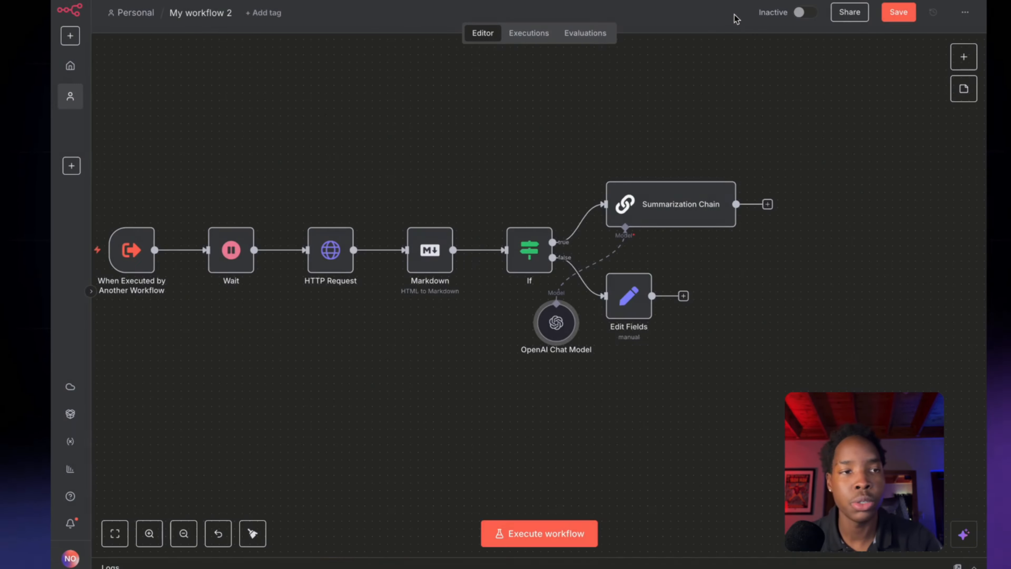
Rename the workflow as "Scrape website tut"
left_click(211, 15)
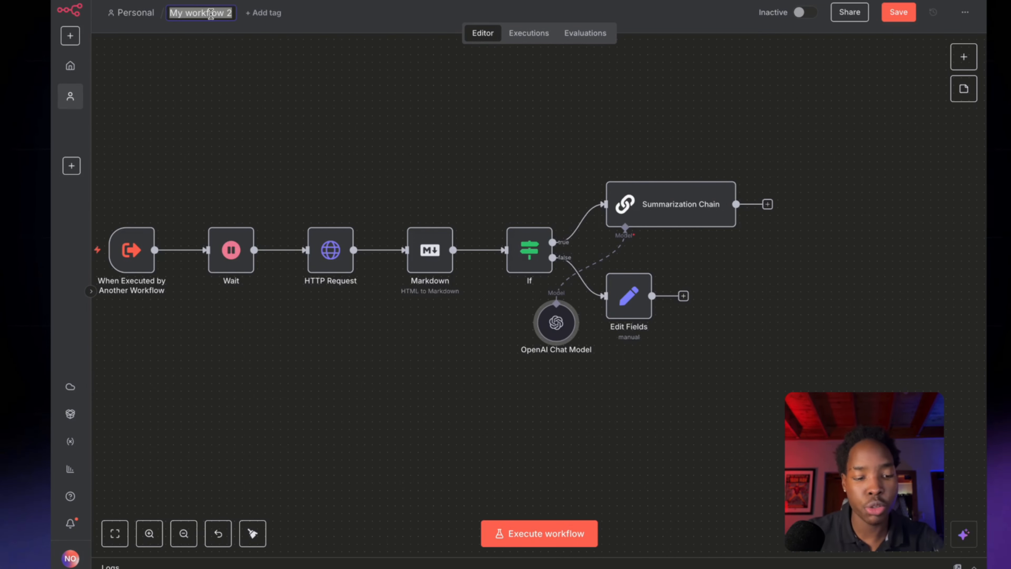
type("Scr")
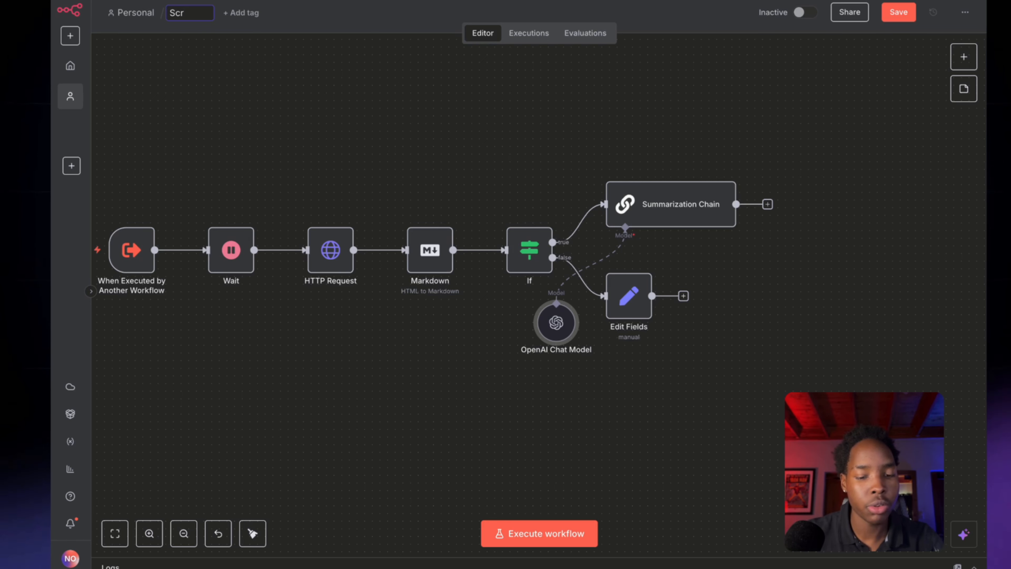
type("ape website")
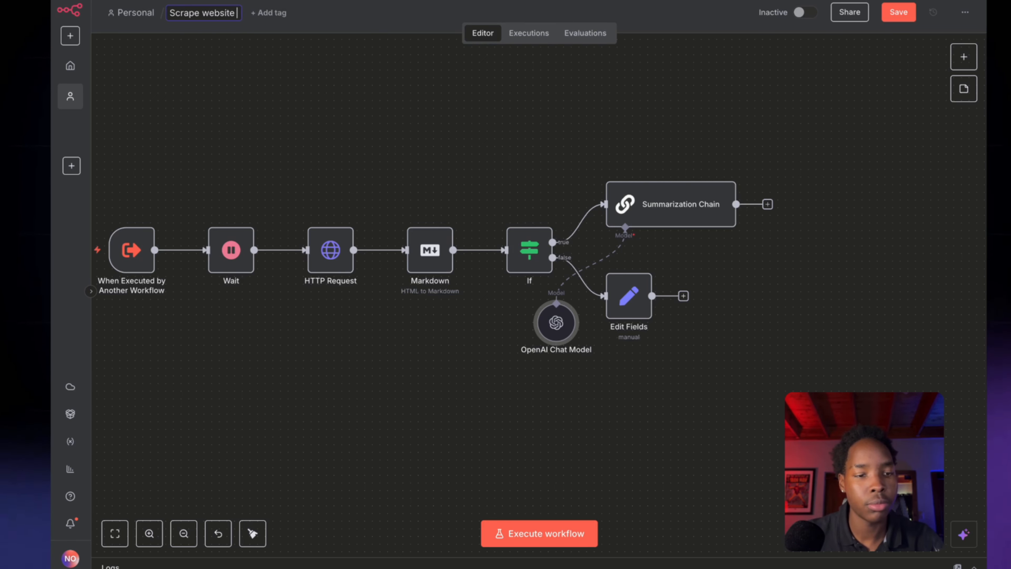
type(" tut")
key("Return")
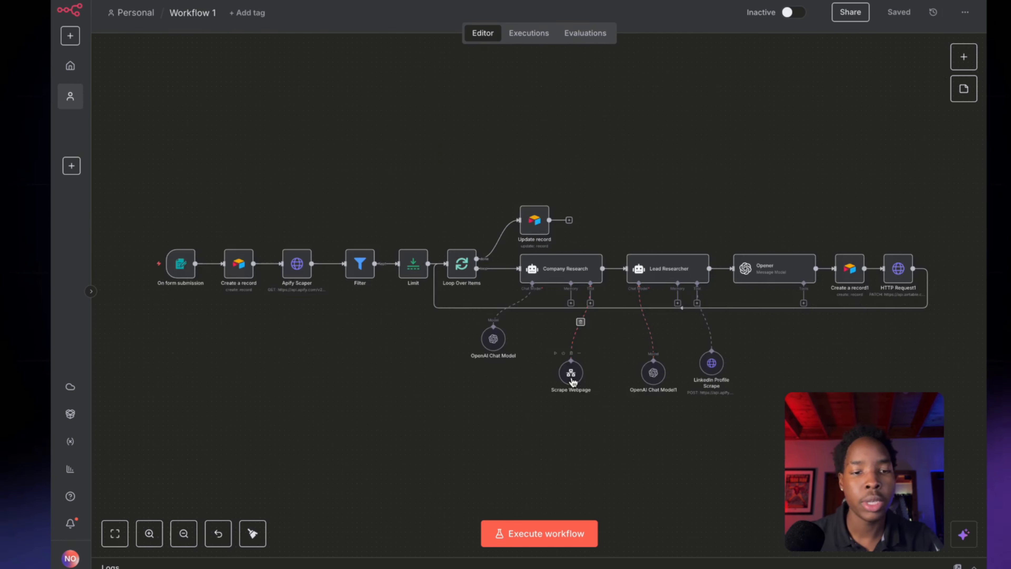
Look through the workflows available to the Scrape Webpage tool, keep Scrape Webistes selected, and return to the canvas
scroll(573, 382, "up", 5)
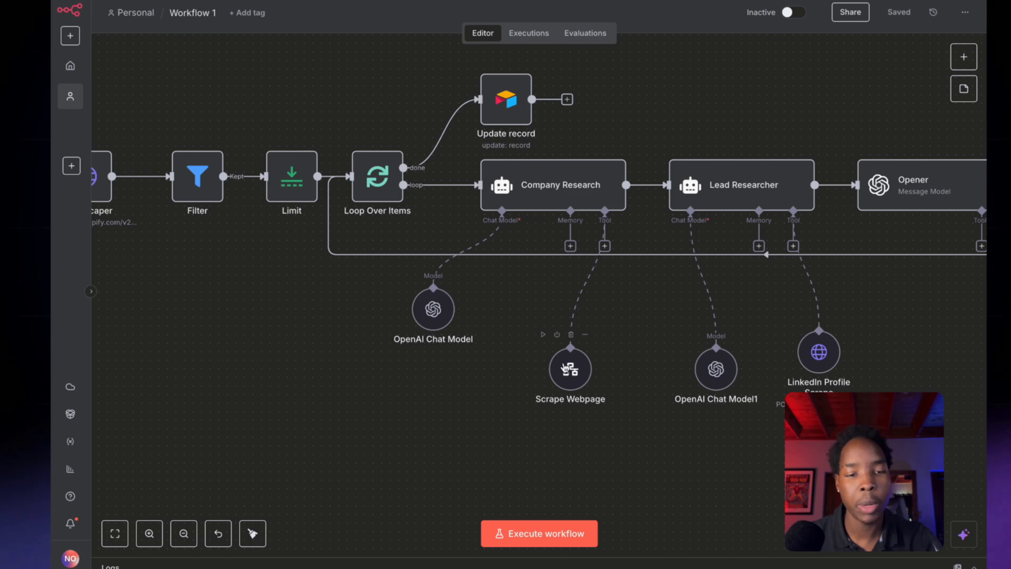
double_click(583, 370)
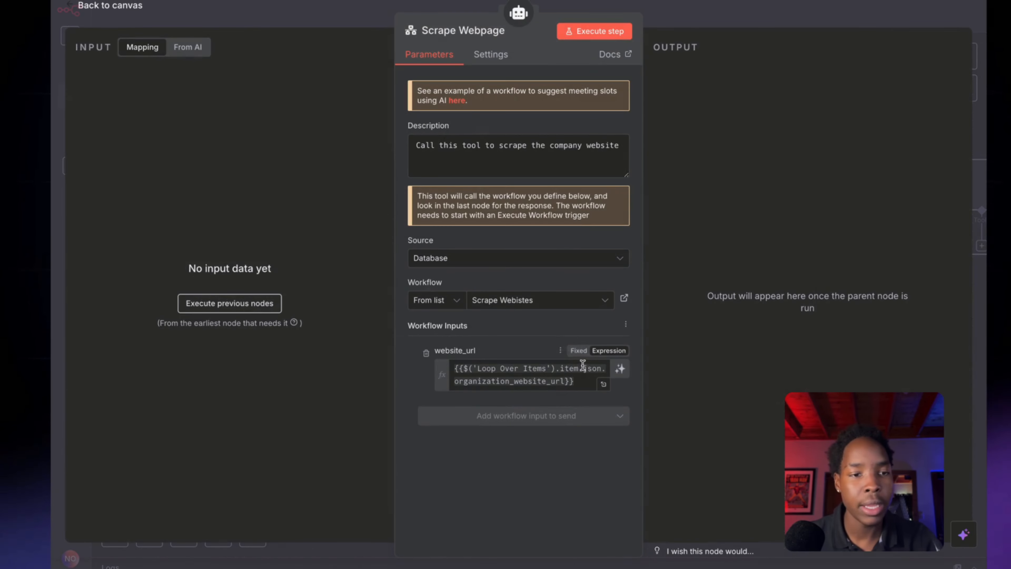
left_click(521, 300)
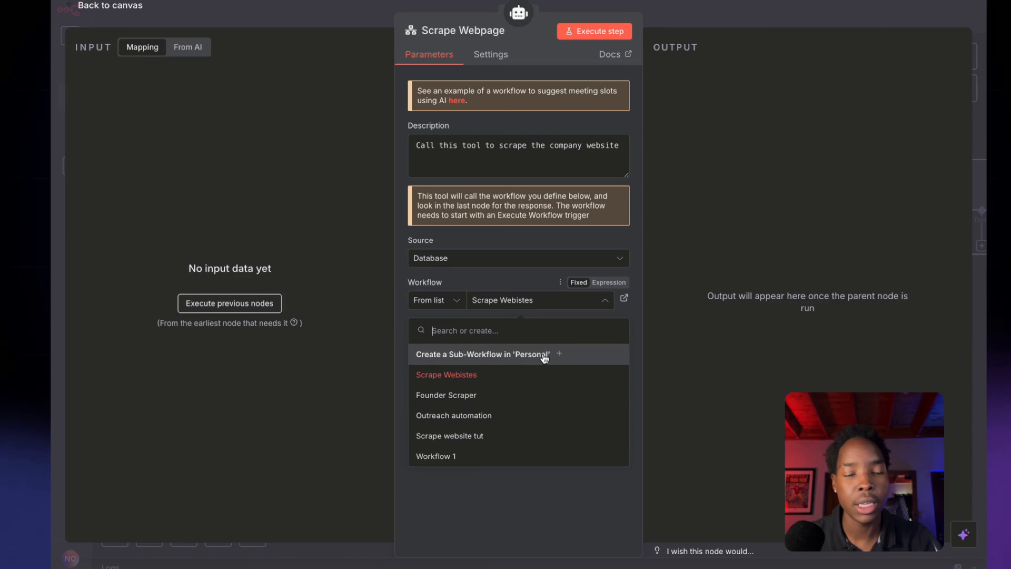
left_click(503, 283)
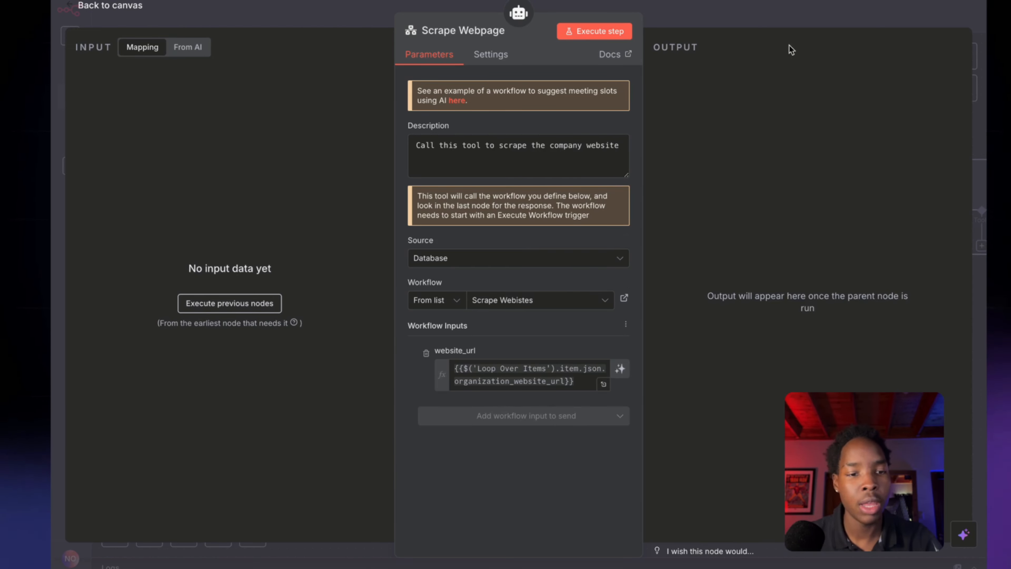
left_click(791, 6)
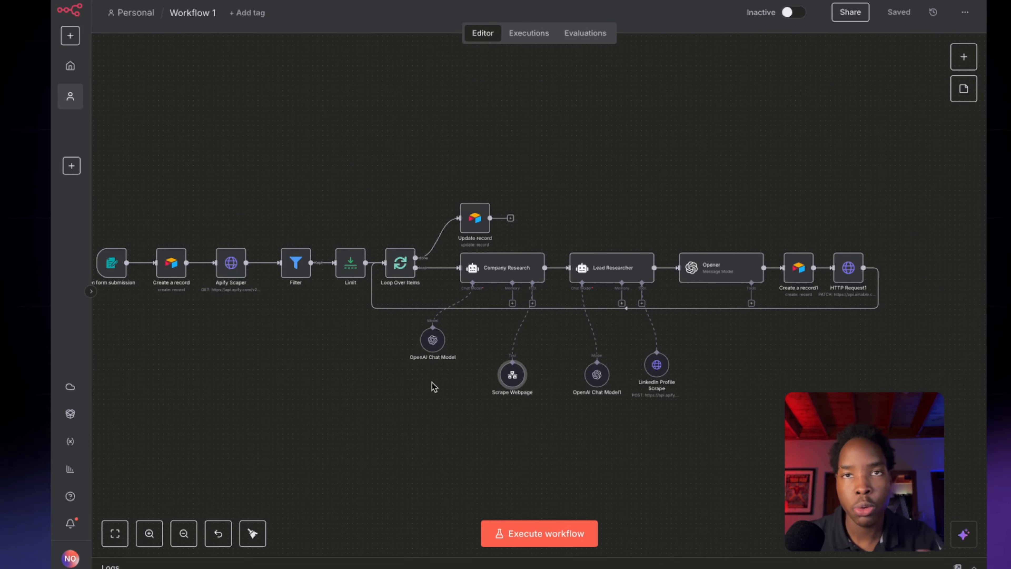
Check the Limit node's maximum items and the On form submission trigger's form settings
double_click(350, 263)
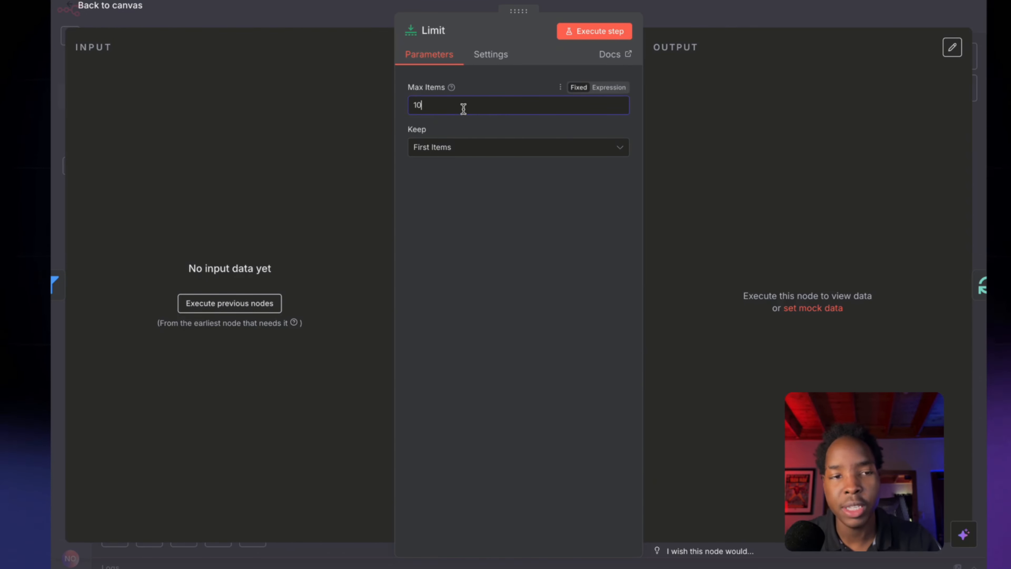
left_click(530, 101)
left_click(716, 27)
scroll(265, 276, "left", 5)
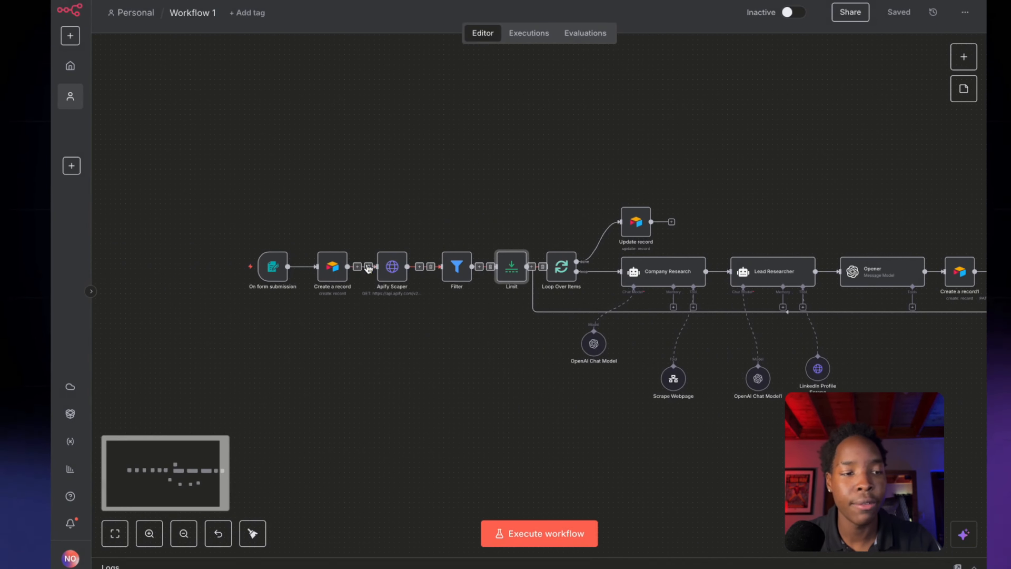
double_click(264, 277)
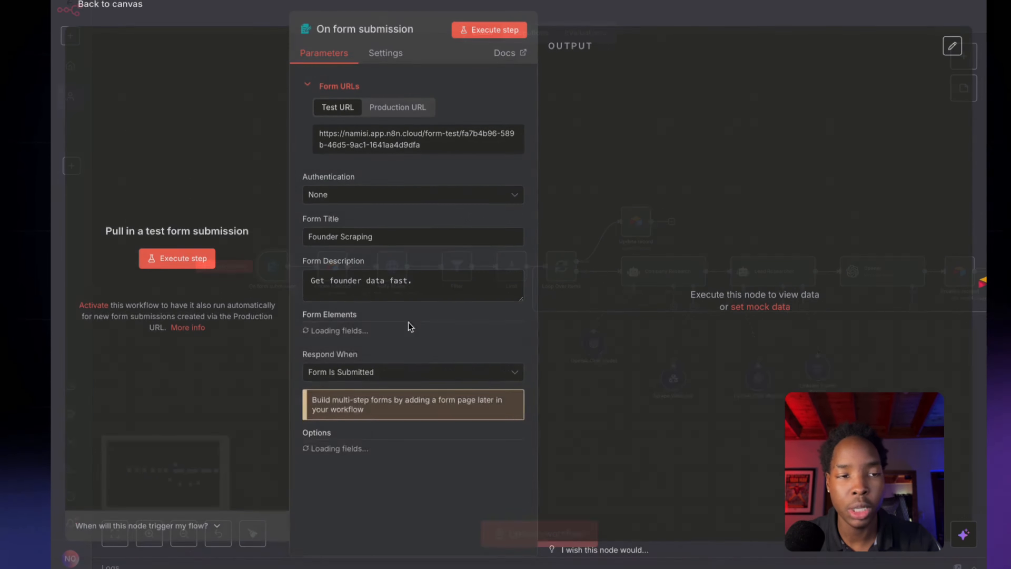
left_click(704, 27)
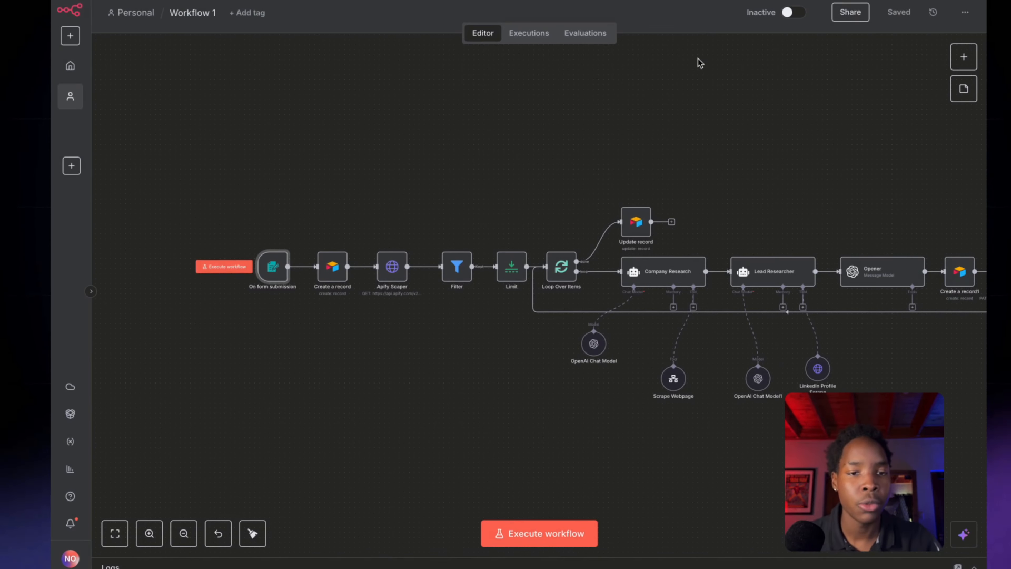
scroll(693, 144, "right", 5)
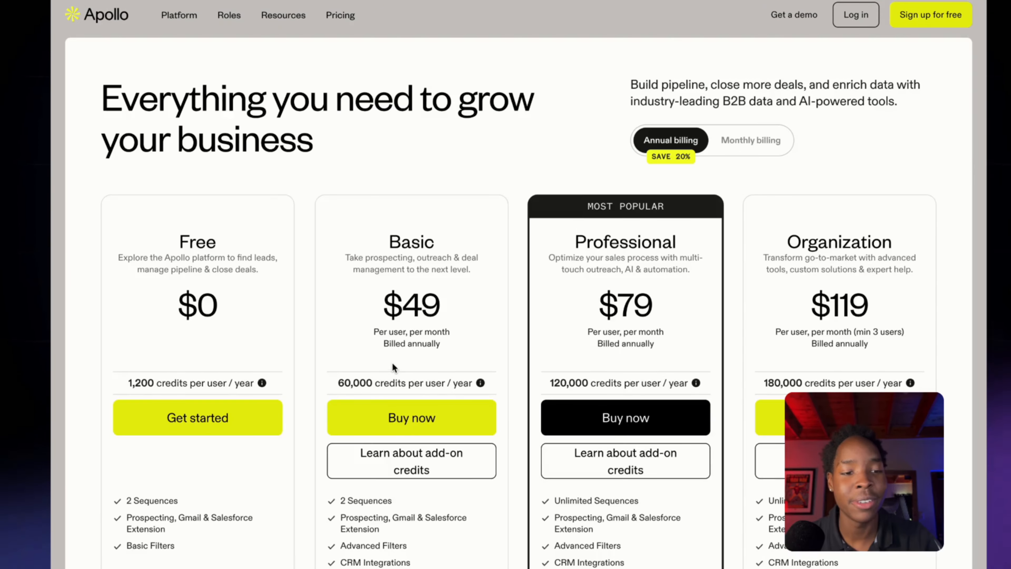
Switch to Apollo's pricing page and compare the plans under monthly billing
scroll(517, 287, "down", 1)
left_click(771, 116)
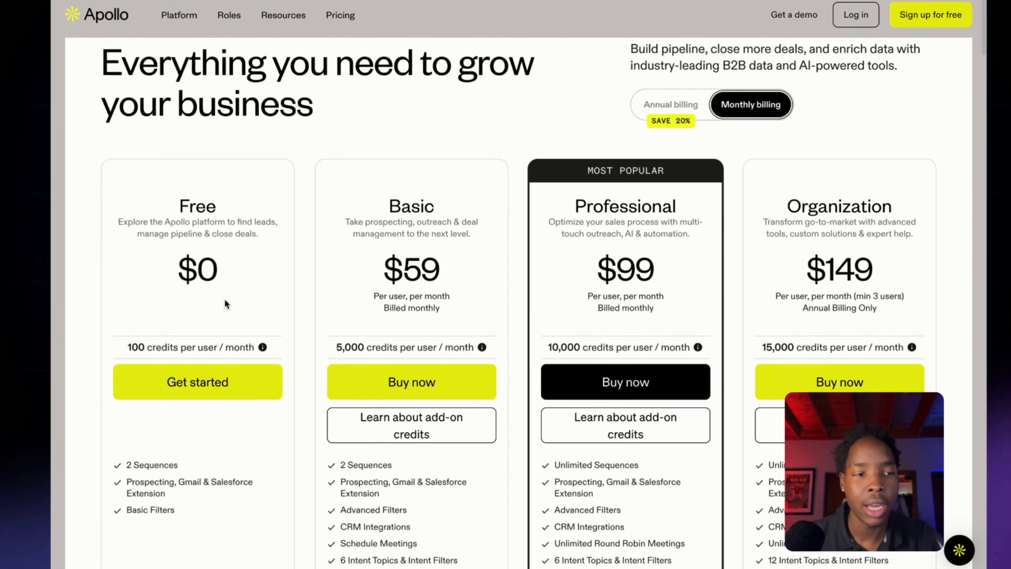
scroll(224, 299, "up", 1)
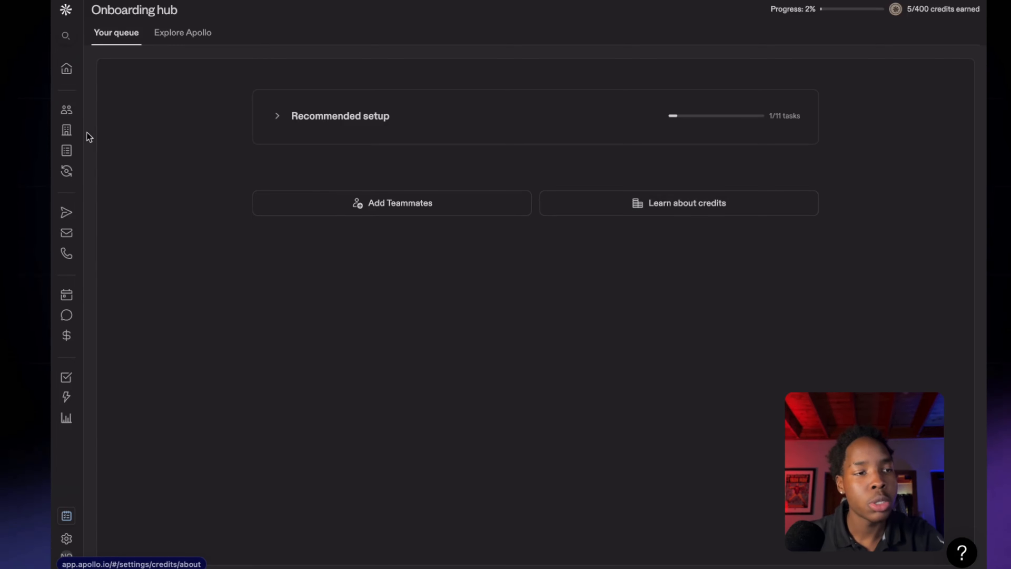
Open Apollo's People search and review its email status, job title, location and industry filters
left_click(90, 110)
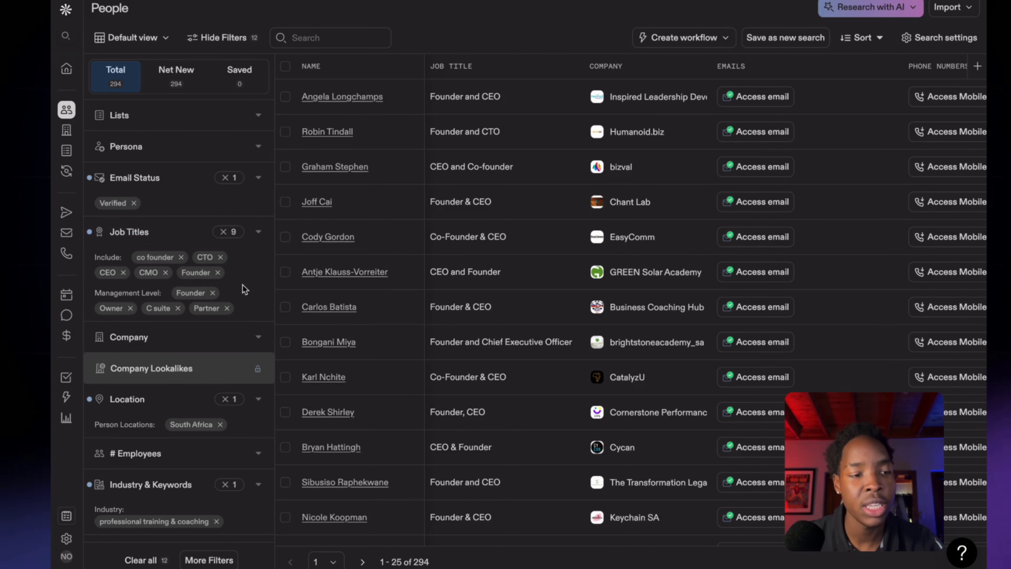
scroll(264, 316, "down", 1)
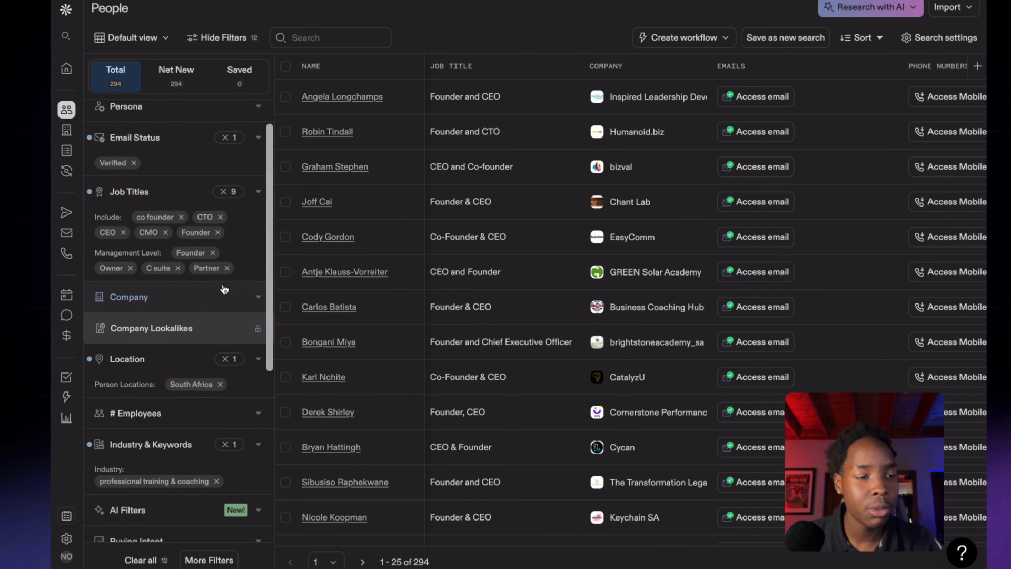
scroll(224, 289, "down", 3)
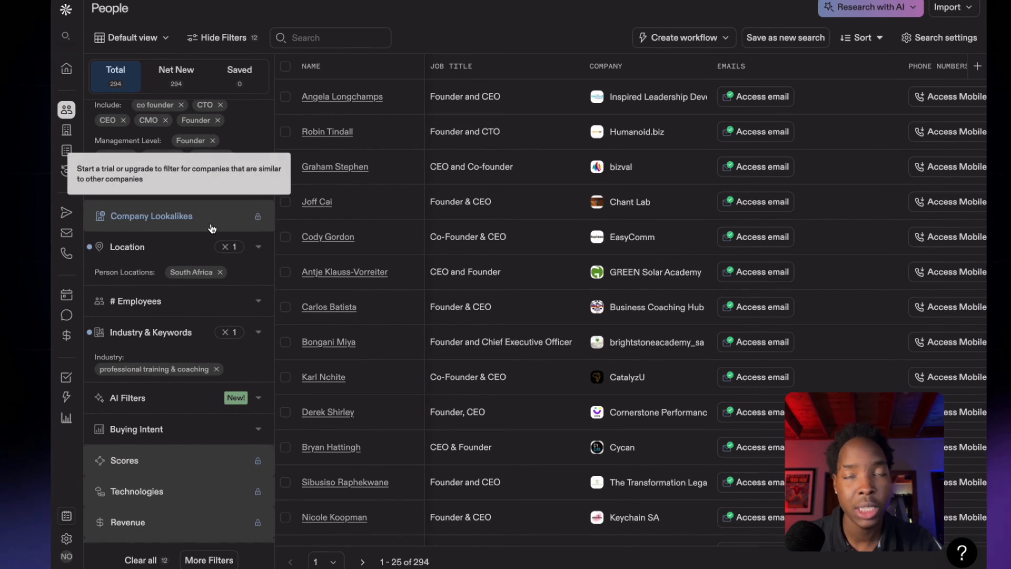
scroll(210, 227, "down", 1)
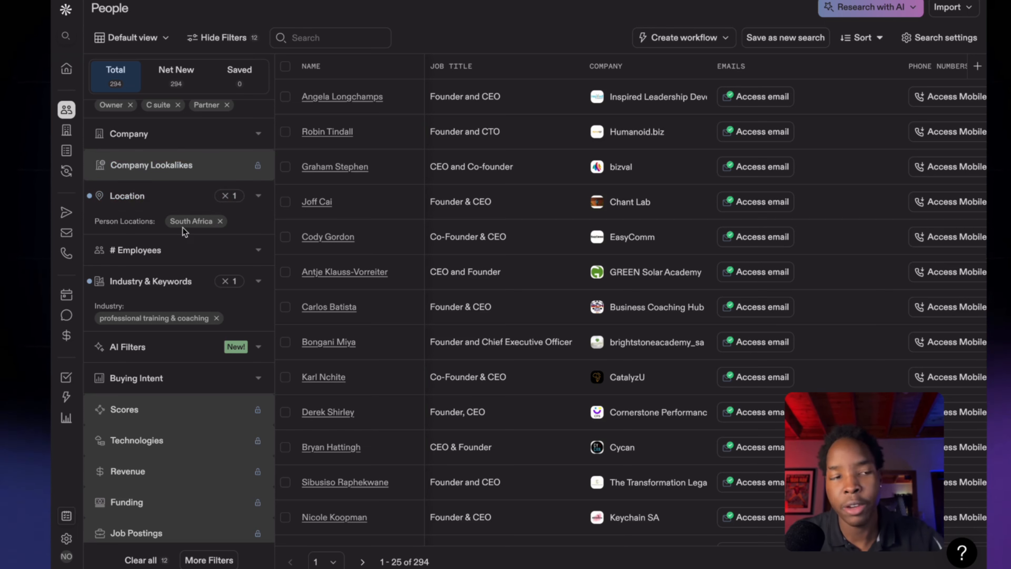
scroll(189, 230, "down", 3)
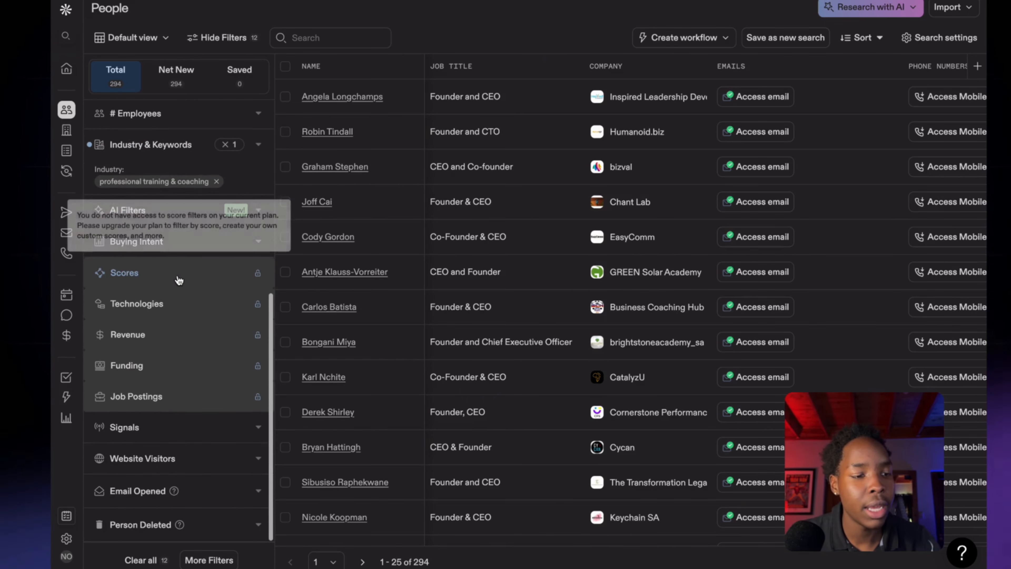
scroll(185, 392, "up", 3)
mouse_move(185, 392)
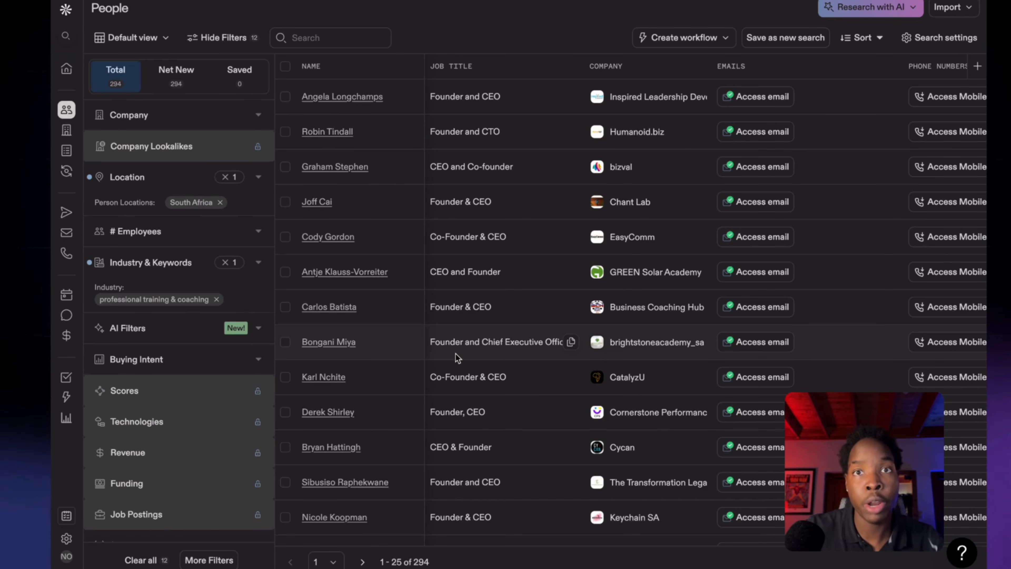
Copy the filtered Apollo People search URL, and execute Workflow 1 in n8n from its form trigger
key("super+l")
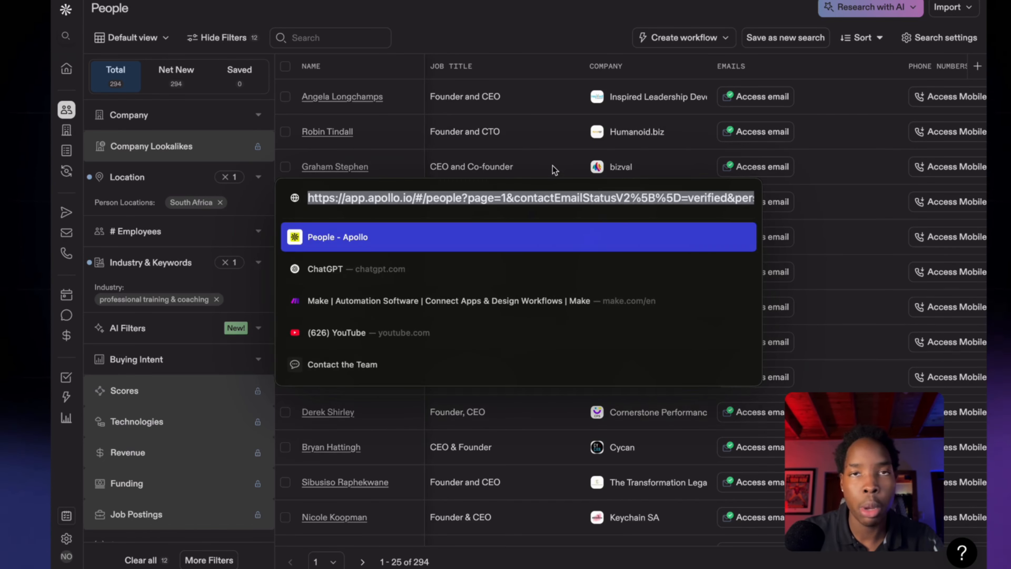
key("Escape")
mouse_move(52, 243)
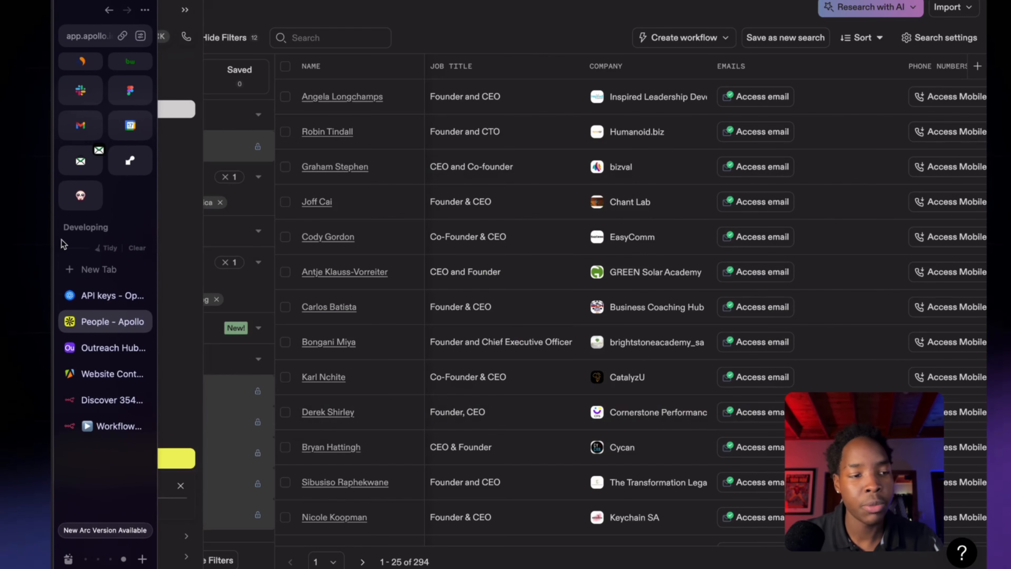
left_click(106, 425)
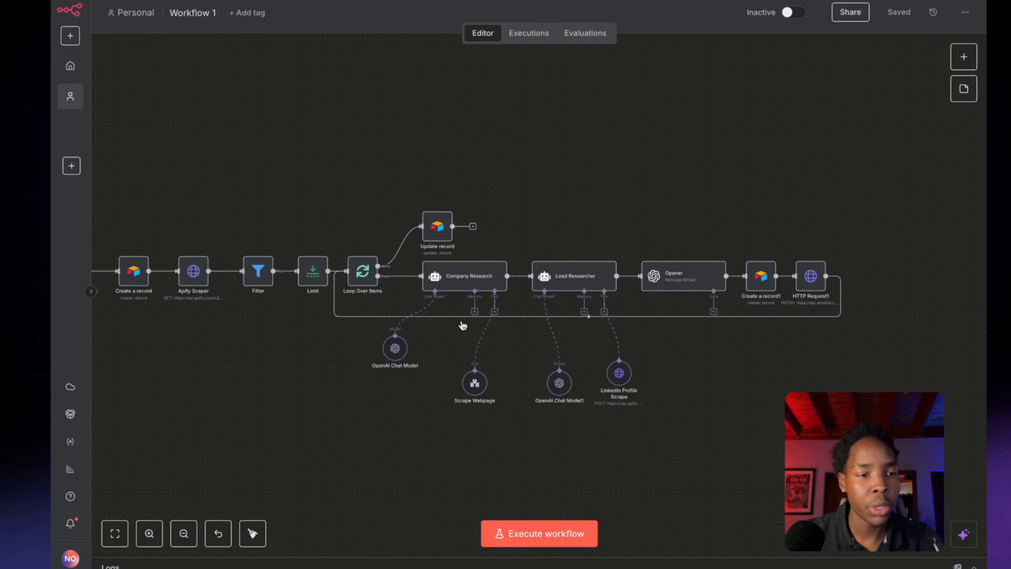
scroll(239, 310, "left", 5)
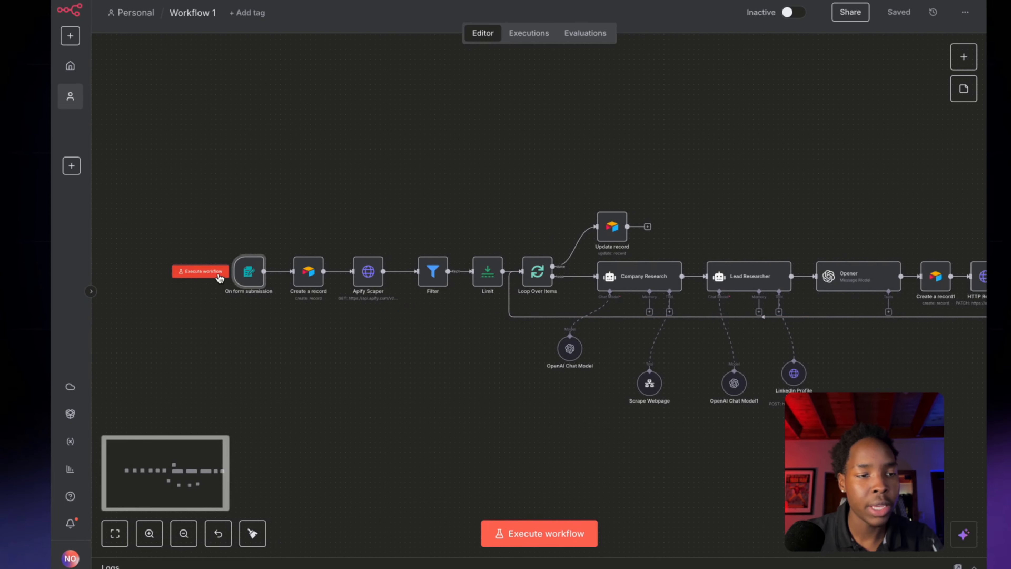
left_click(220, 278)
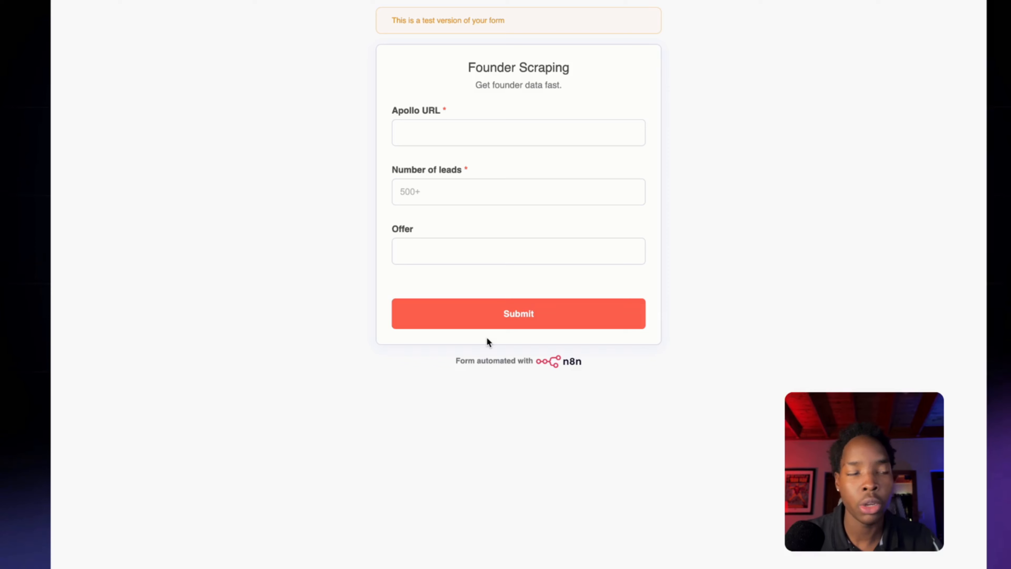
Fill the Founder Scraping form with the copied Apollo URL and 500 as the number of leads
left_click(436, 134)
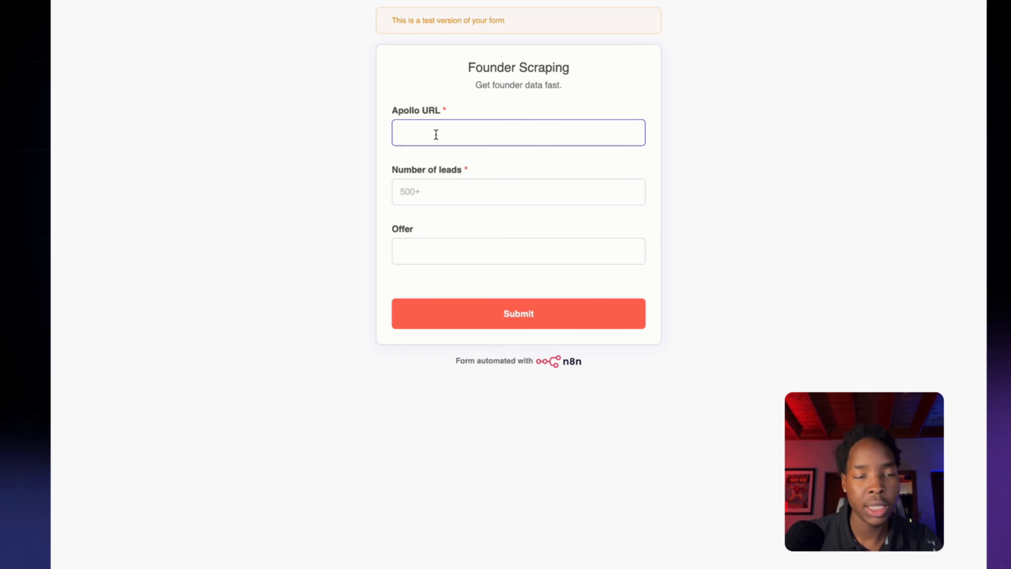
key("super+v")
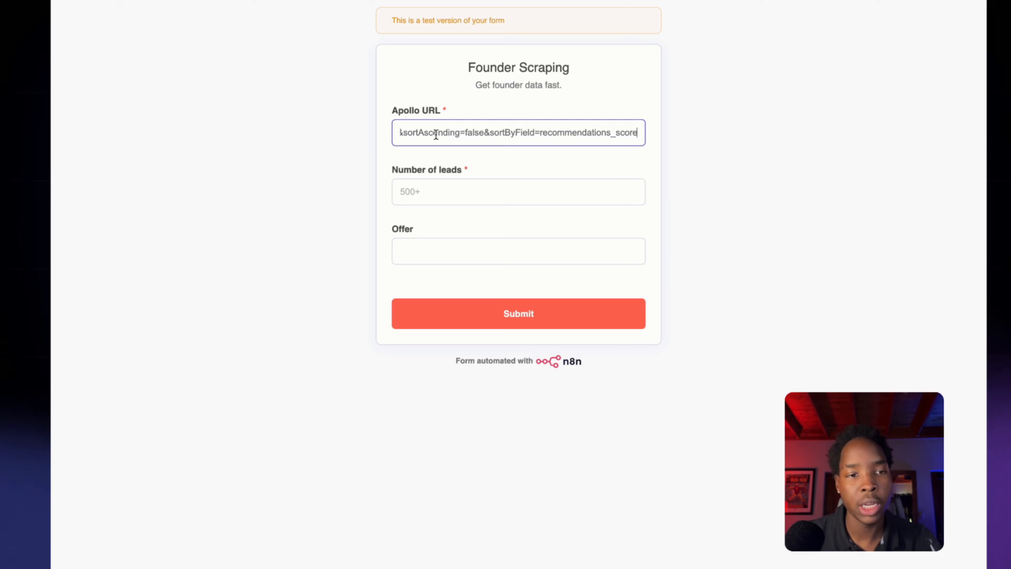
left_click(440, 192)
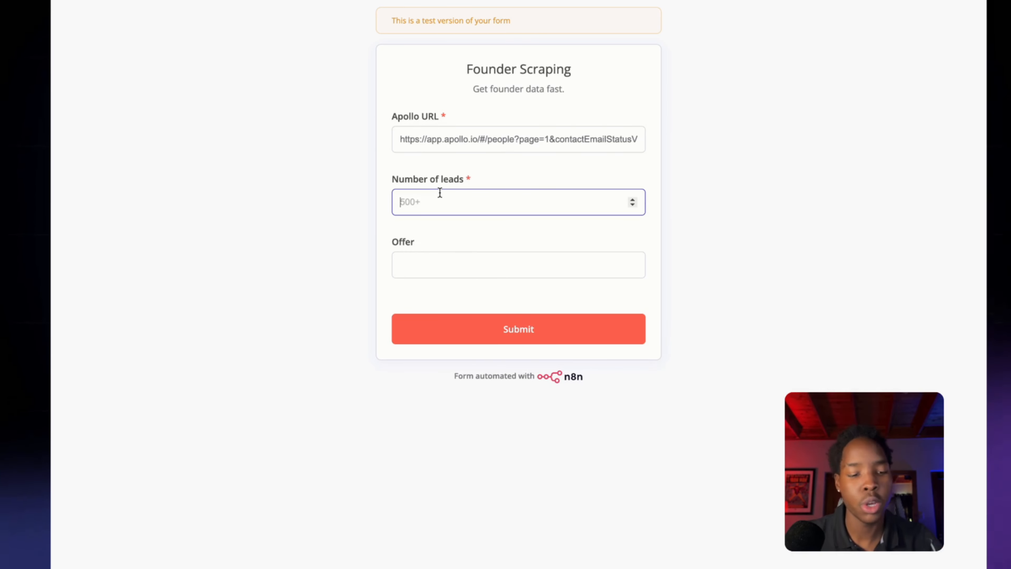
type("500")
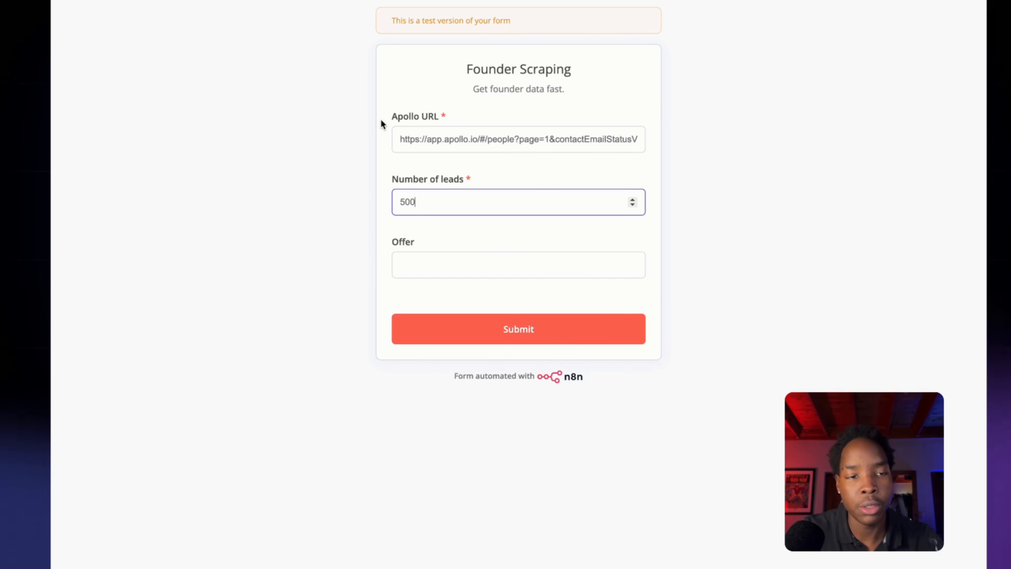
left_click(476, 231)
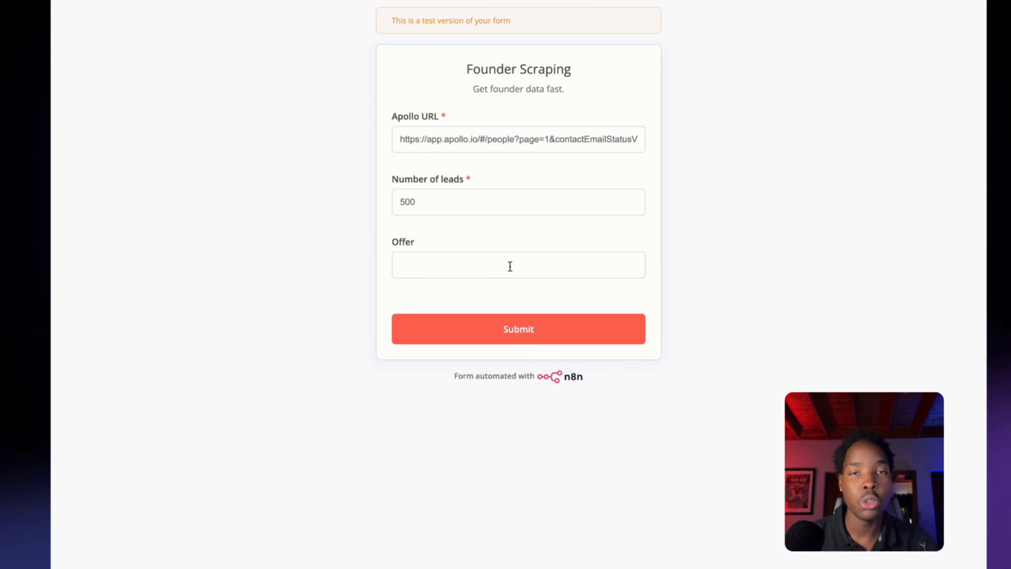
Check the Apollo People search once more and return to the Founder Scraping form
mouse_move(52, 325)
left_click(90, 322)
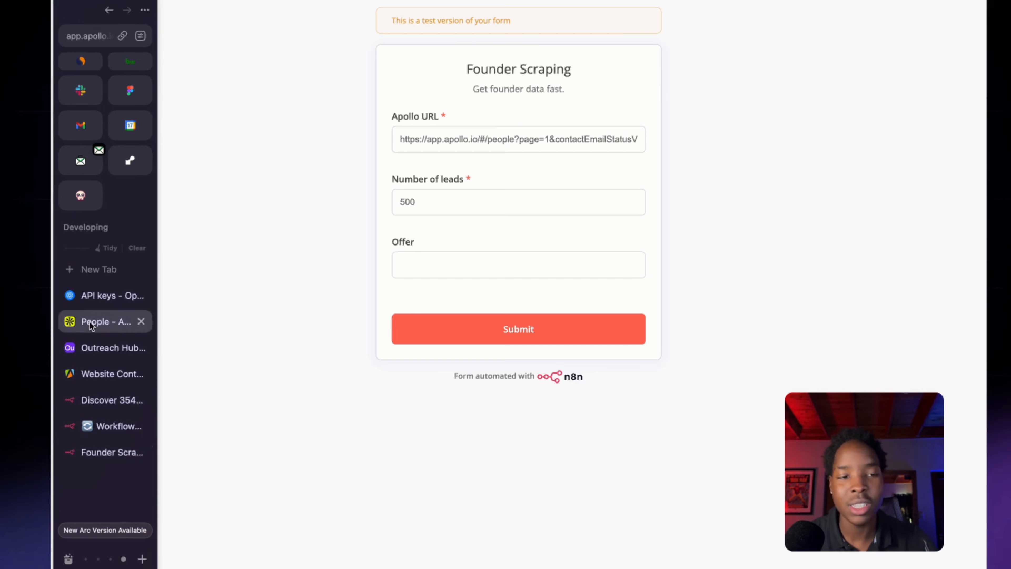
mouse_move(53, 398)
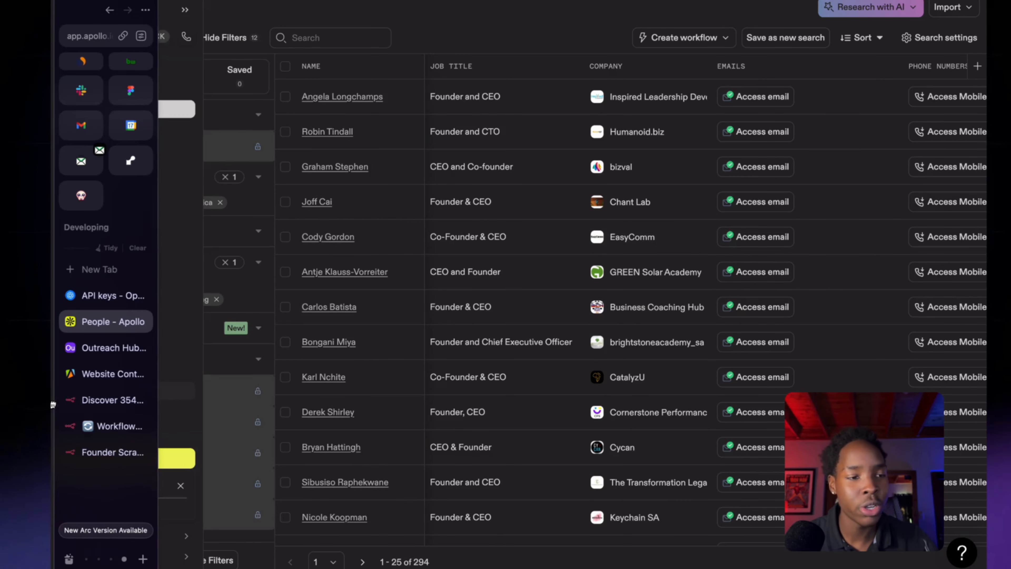
left_click(105, 462)
Enter "AI client acquisition system" as the offer, correcting its spelling, and submit the form
left_click(491, 273)
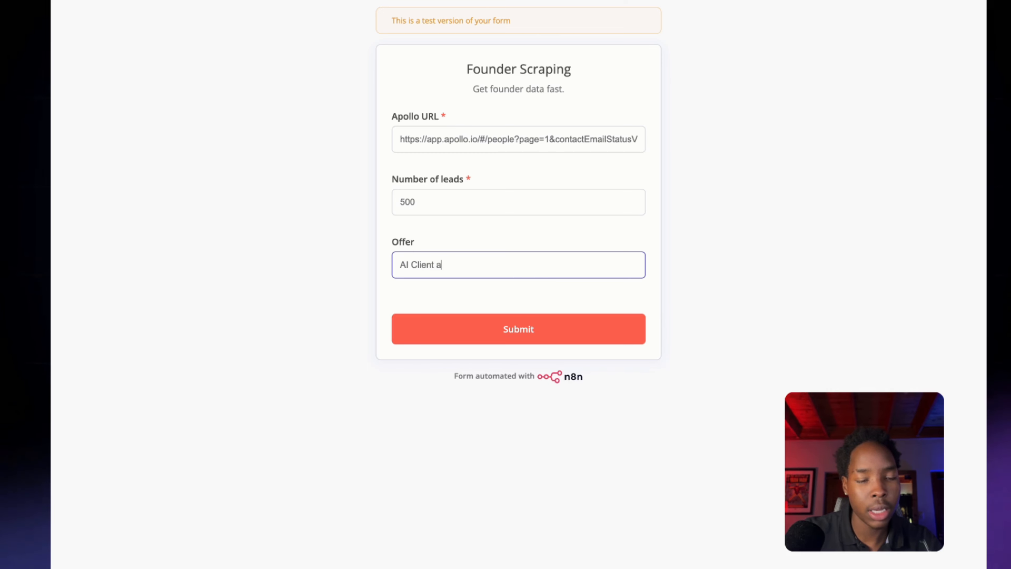
key("BackSpace")
type("istion system")
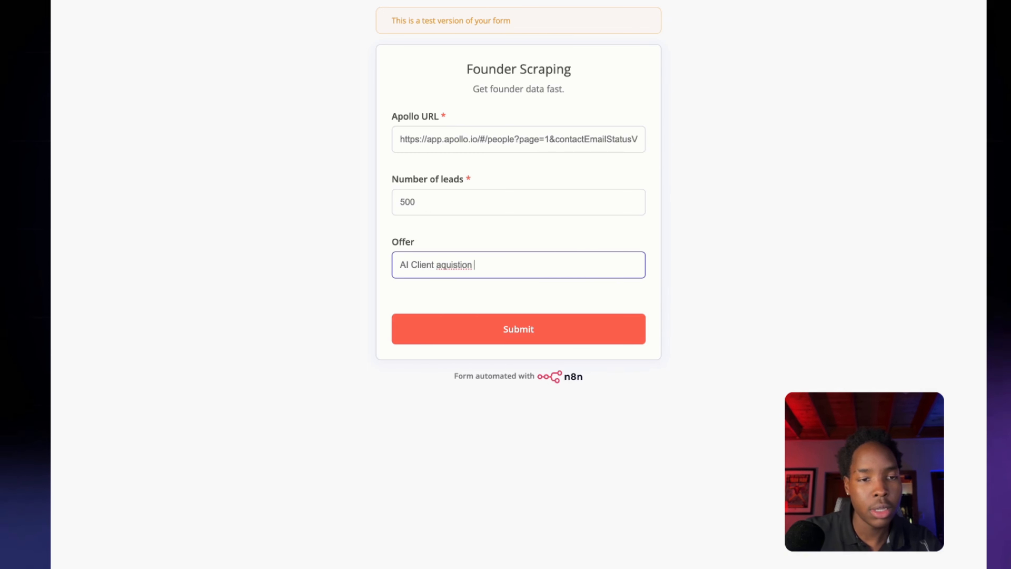
right_click(450, 263)
left_click(513, 262)
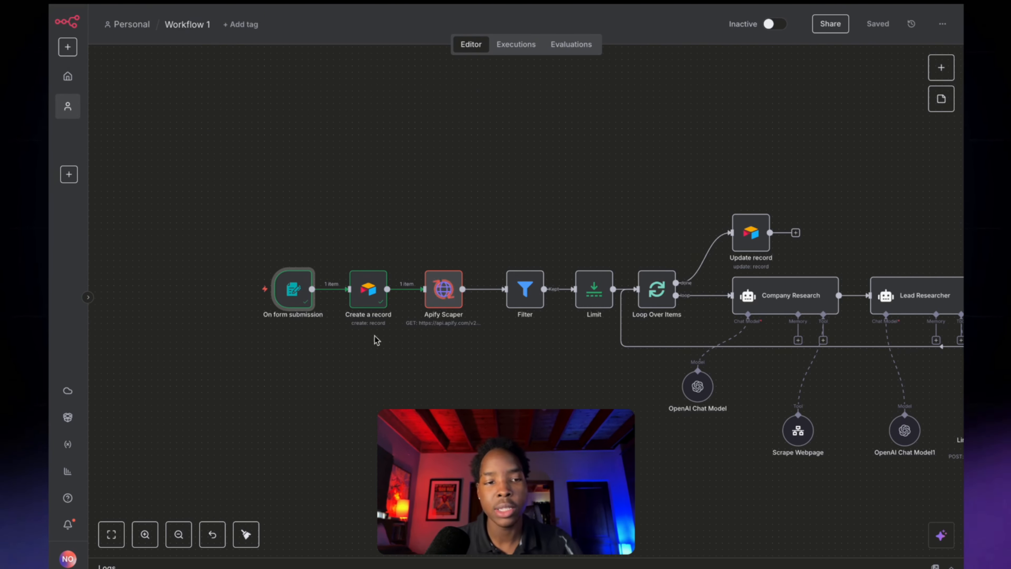
Examine the On form submission node's output and follow the workflow's execution on the canvas
scroll(365, 343, "down", 1)
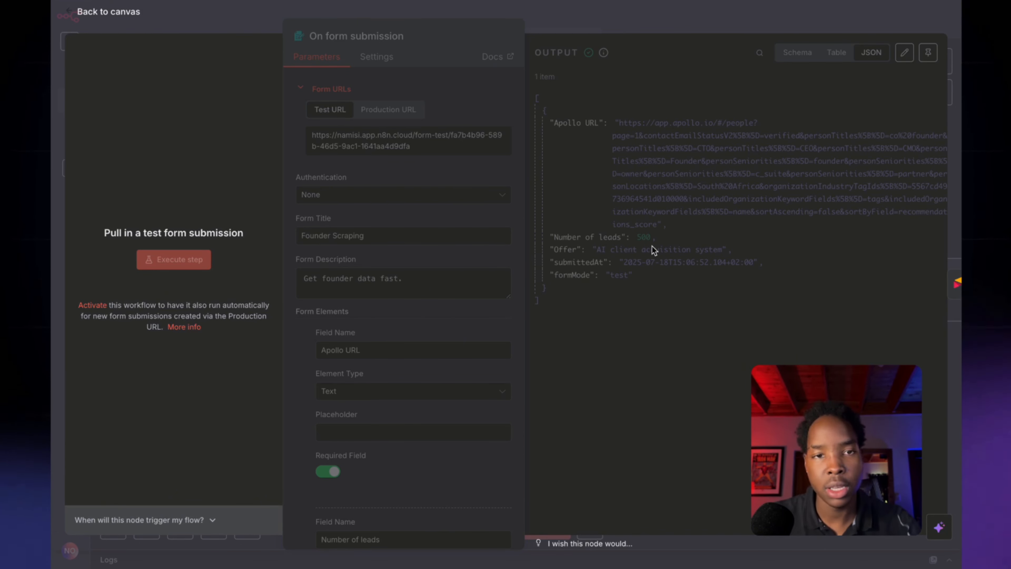
left_click(684, 35)
scroll(471, 126, "up", 5)
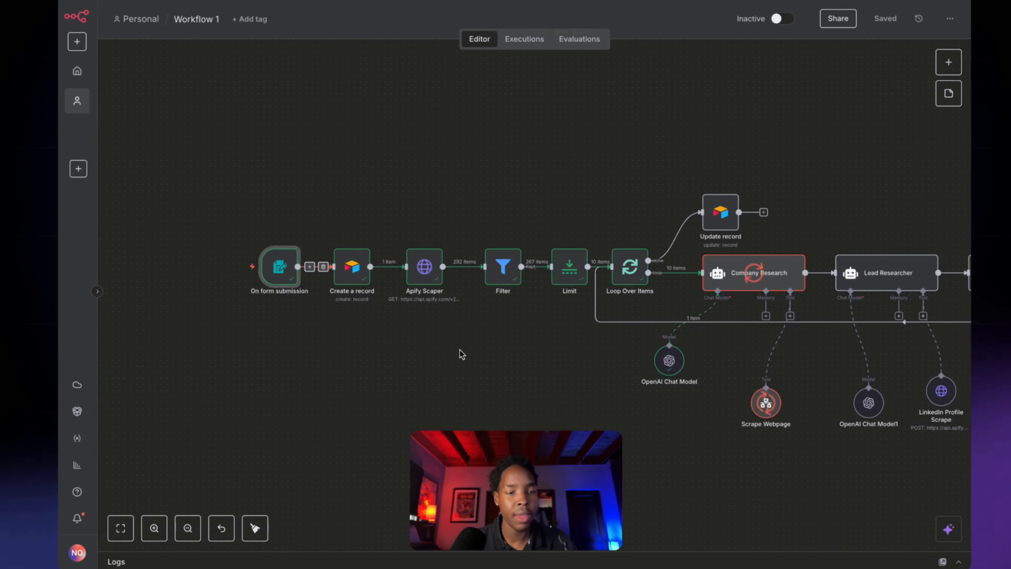
Inspect the Create a record node's column mapping and output, then return to the canvas
scroll(267, 246, "down", 3)
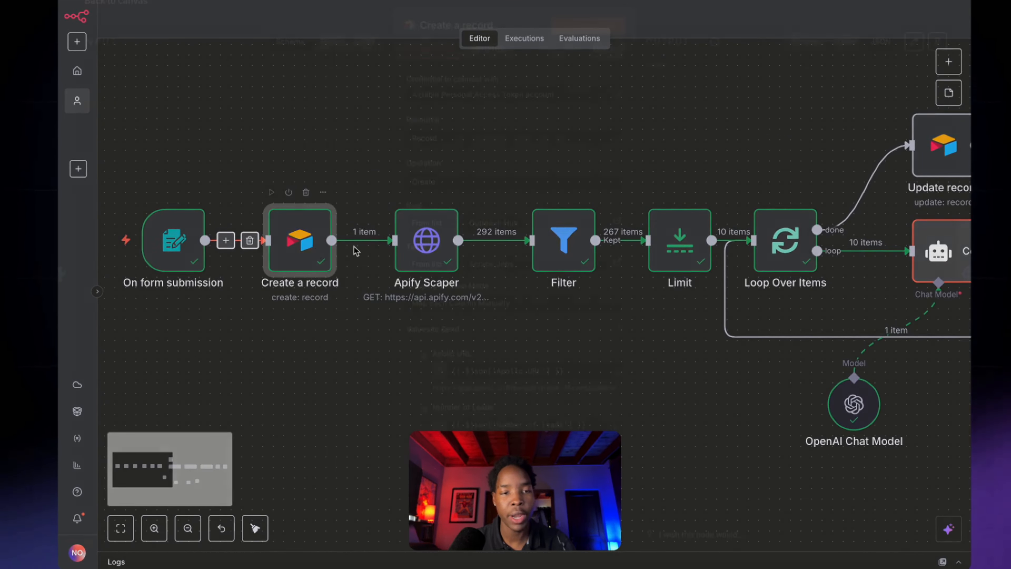
double_click(302, 239)
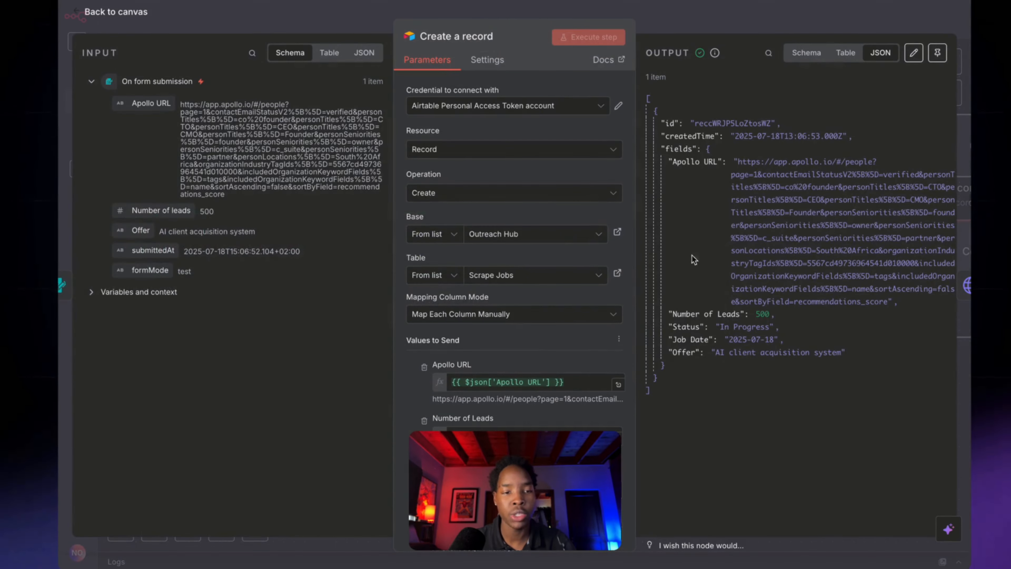
left_click(712, 27)
Check the new job's Offer value in the Scrape Jobs table of Airtable's Outreach Hub base, then return to the n8n workflow canvas
left_click(97, 346)
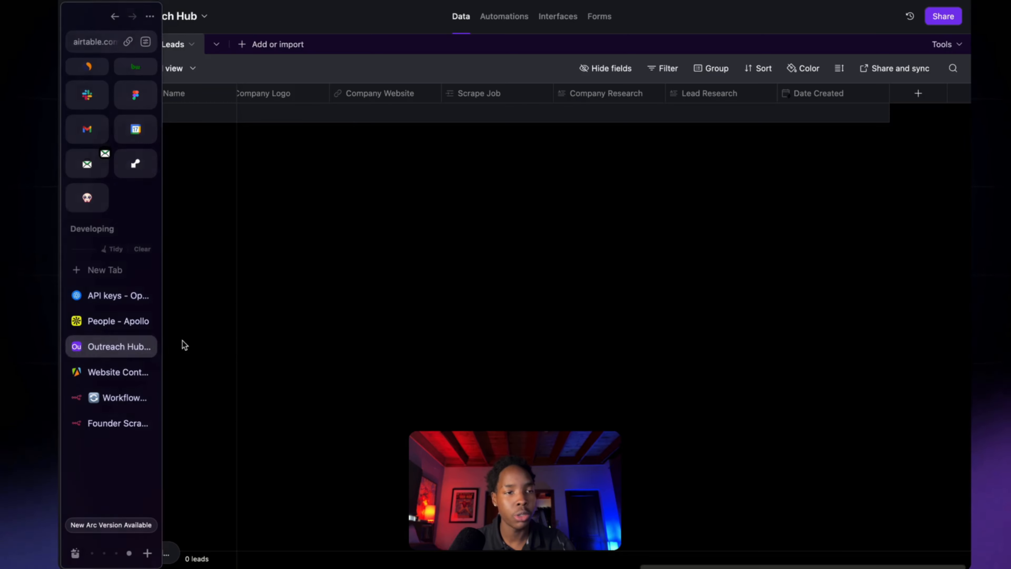
left_click(124, 43)
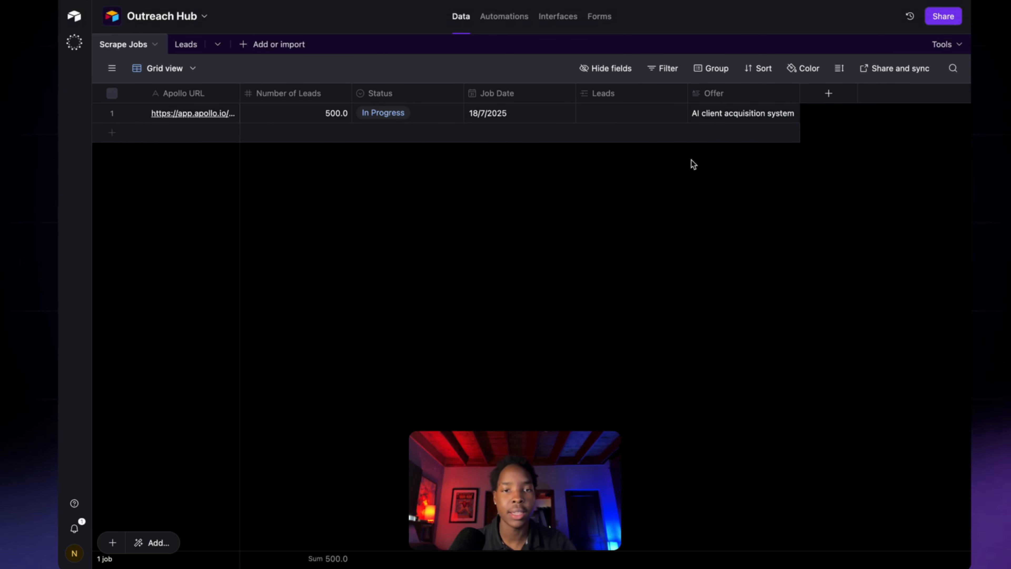
left_click(736, 113)
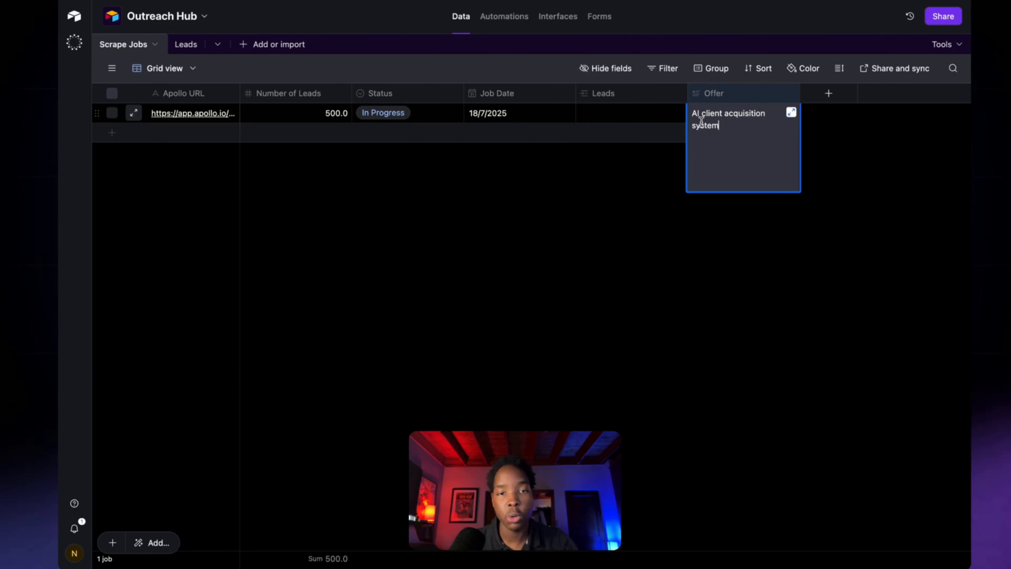
left_click(844, 139)
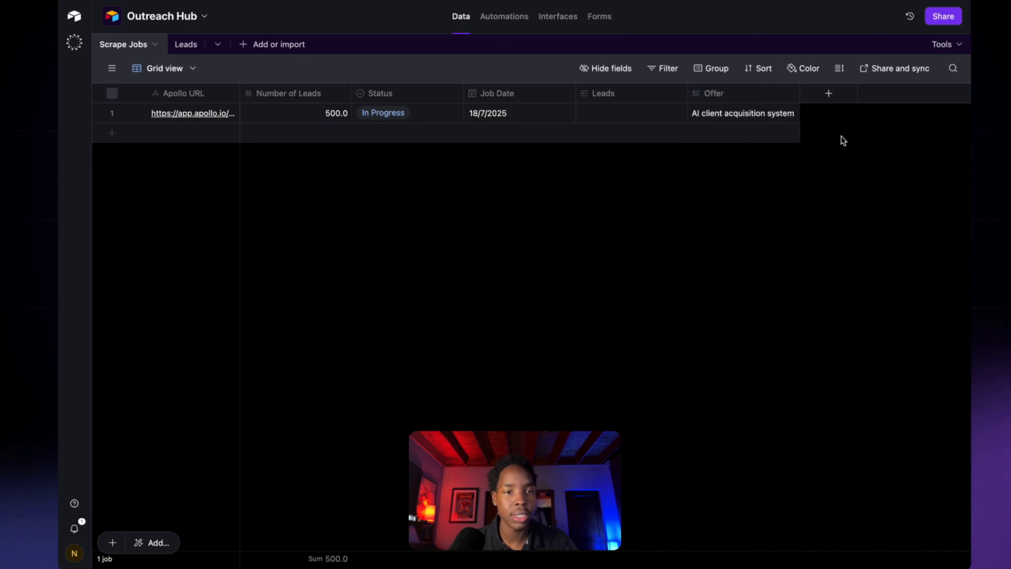
mouse_move(64, 319)
left_click(116, 399)
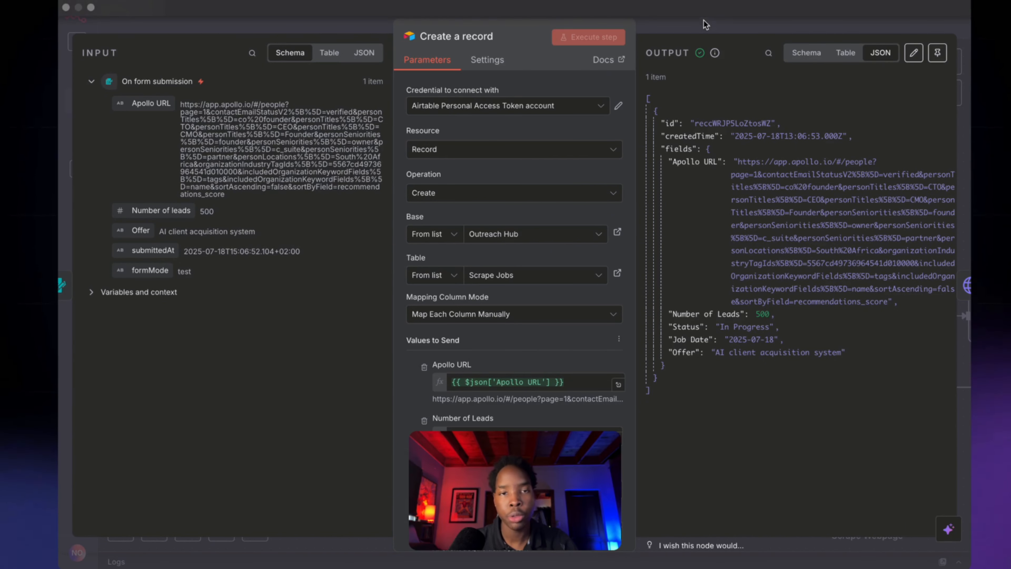
left_click(704, 31)
Examine the Apify Scaper node's request settings, JSON body and scraped lead output
double_click(406, 271)
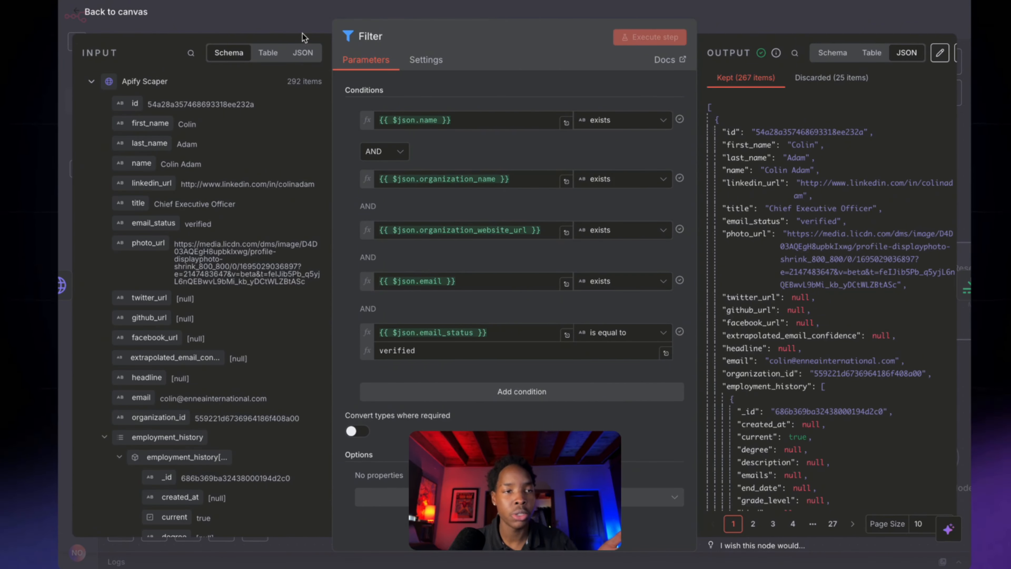
left_click(295, 24)
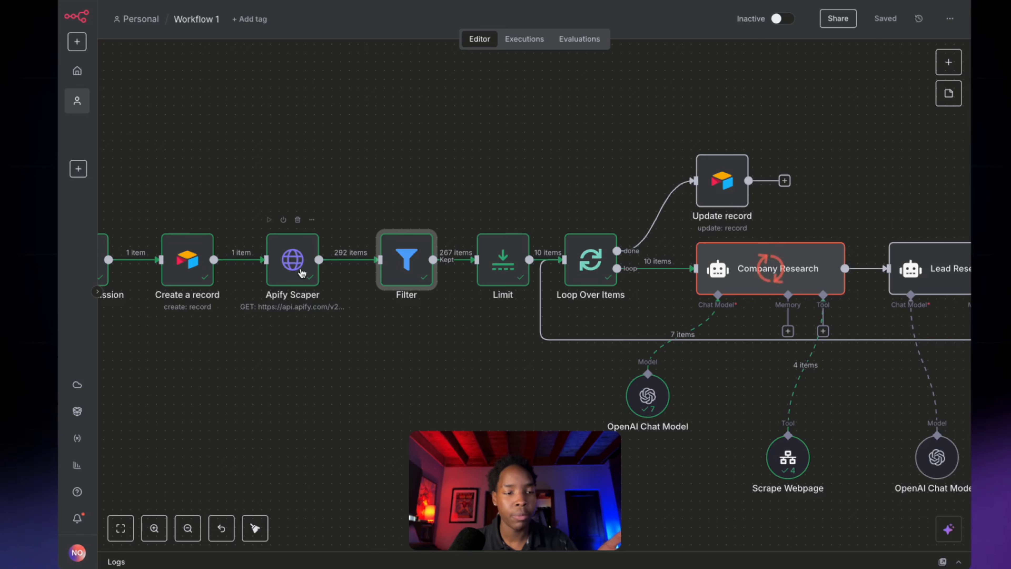
double_click(301, 271)
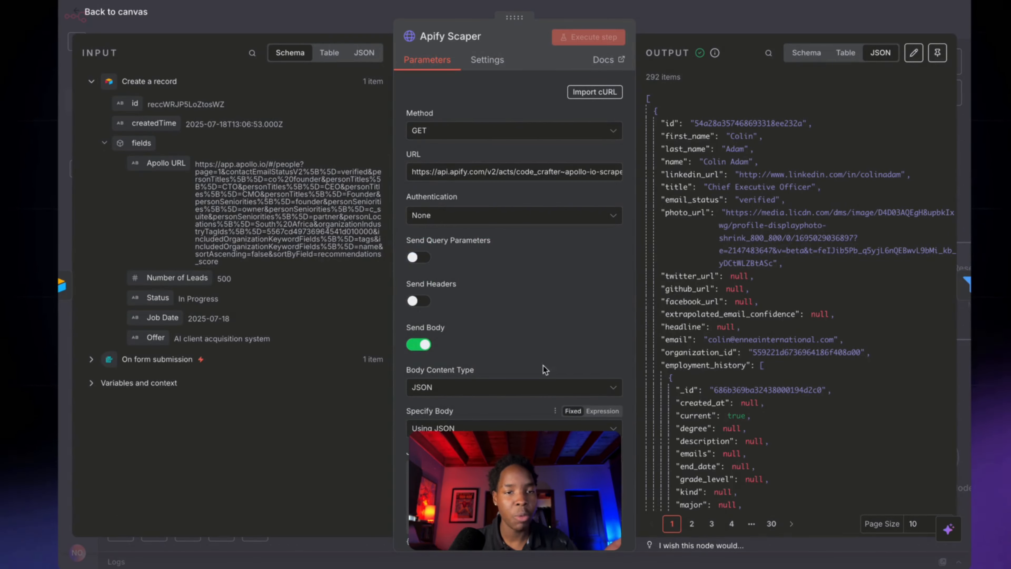
scroll(514, 312, "down", 3)
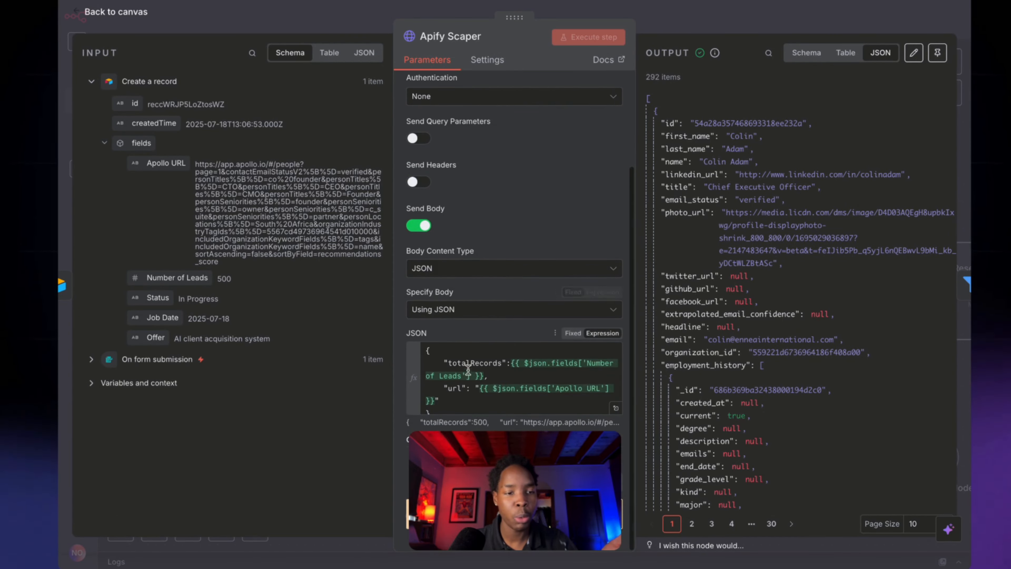
scroll(464, 360, "down", 1)
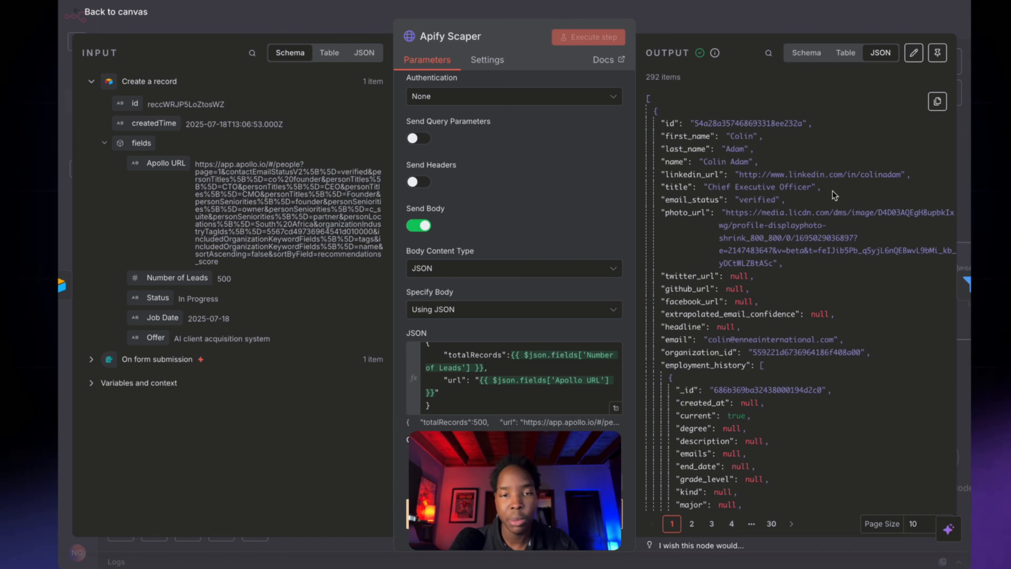
left_click(752, 16)
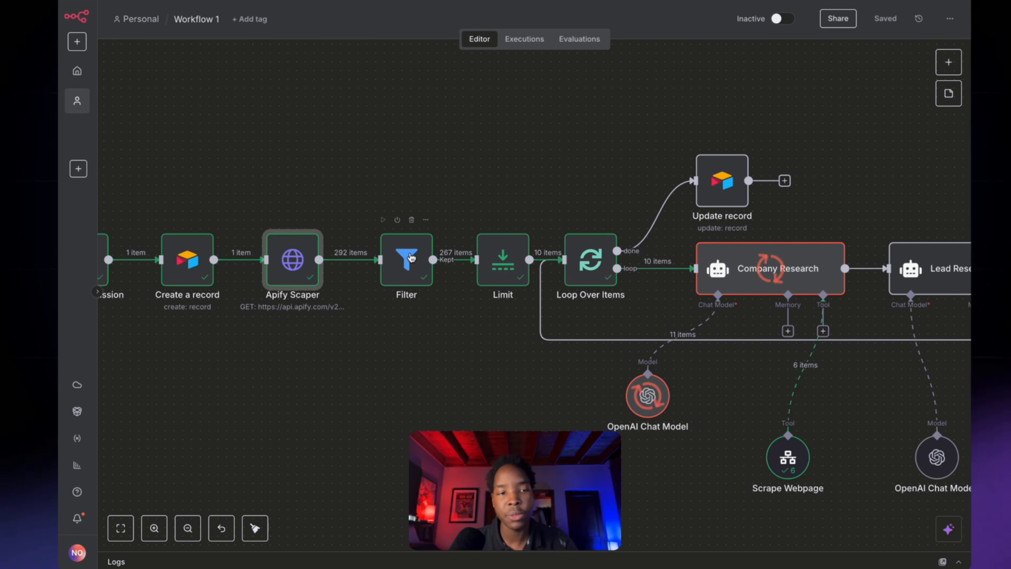
Review the Filter node's conditions, including the organization website URL expression, and its discarded items
double_click(416, 257)
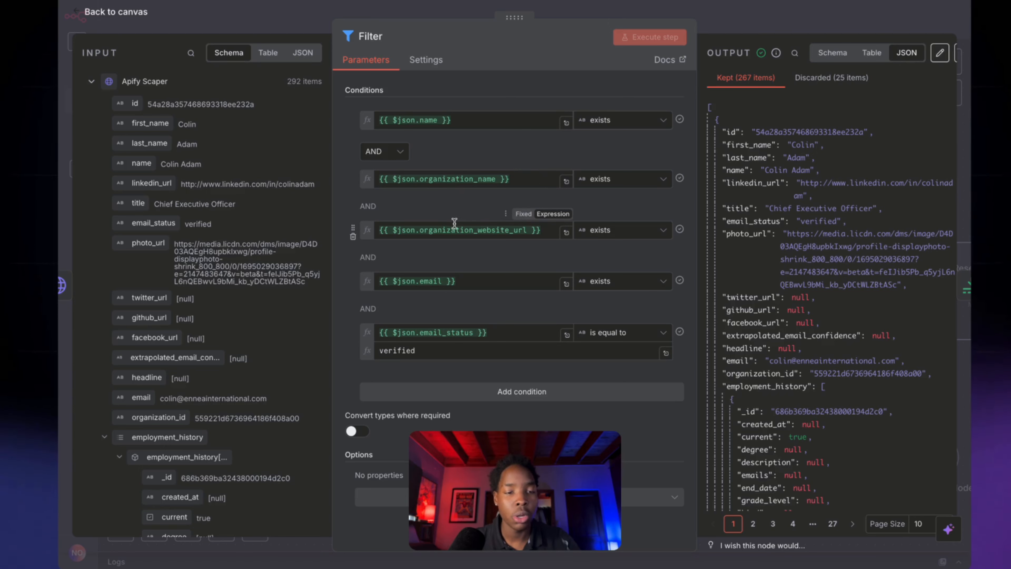
left_click(432, 227)
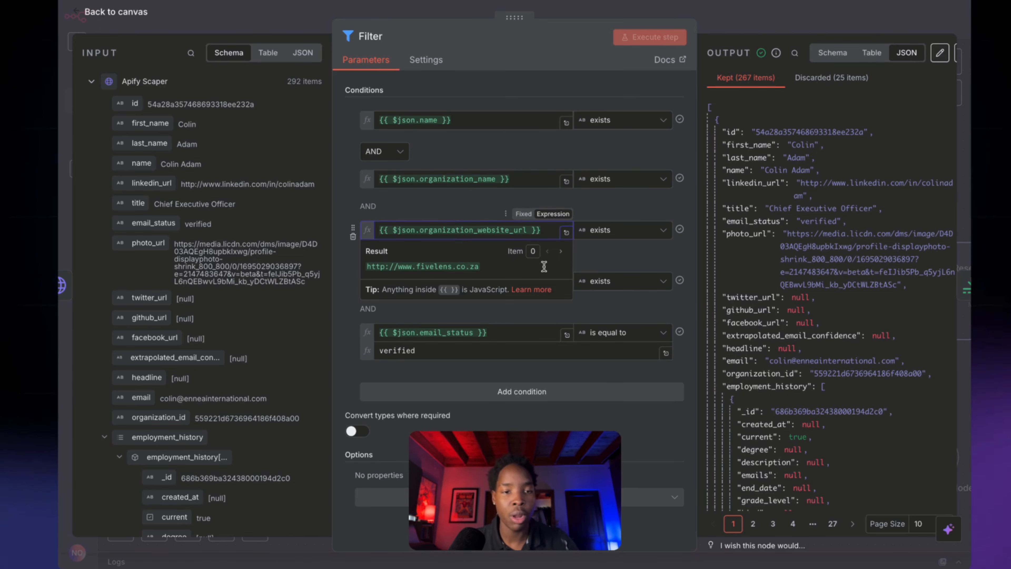
left_click(628, 258)
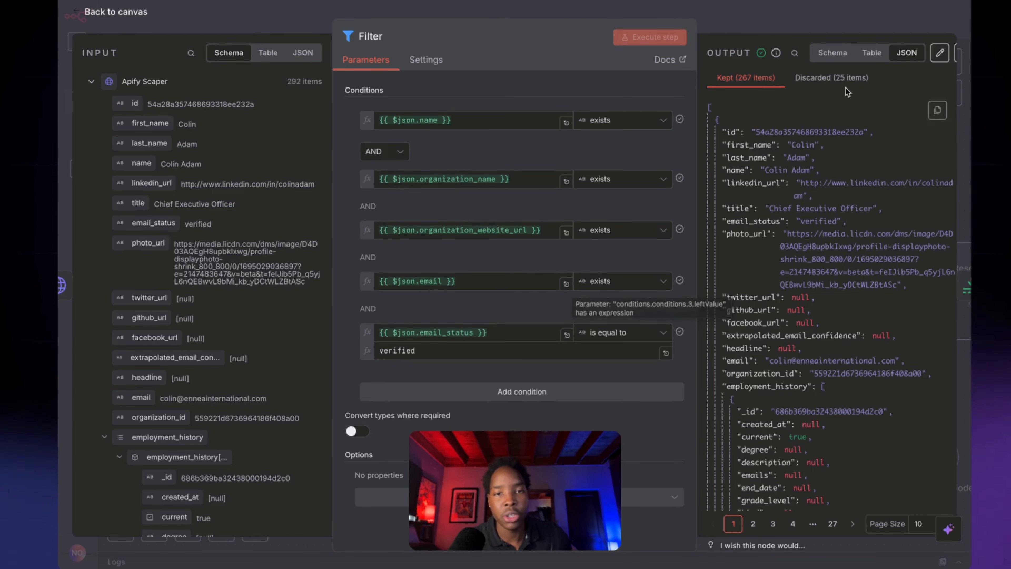
left_click(831, 78)
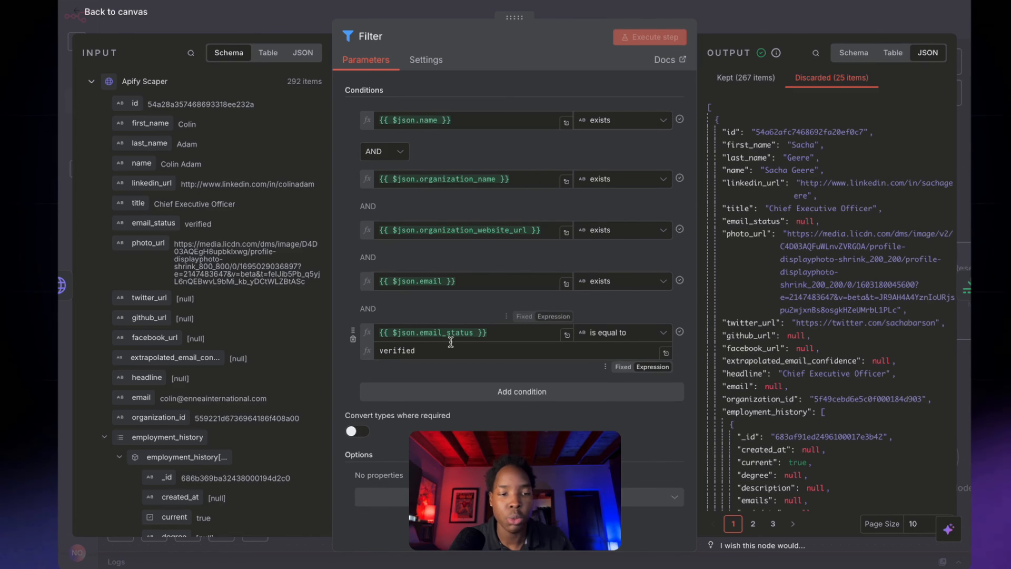
key("Escape")
Inspect the Loop Over Items node's batch size and loop branch output
scroll(612, 262, "right", 5)
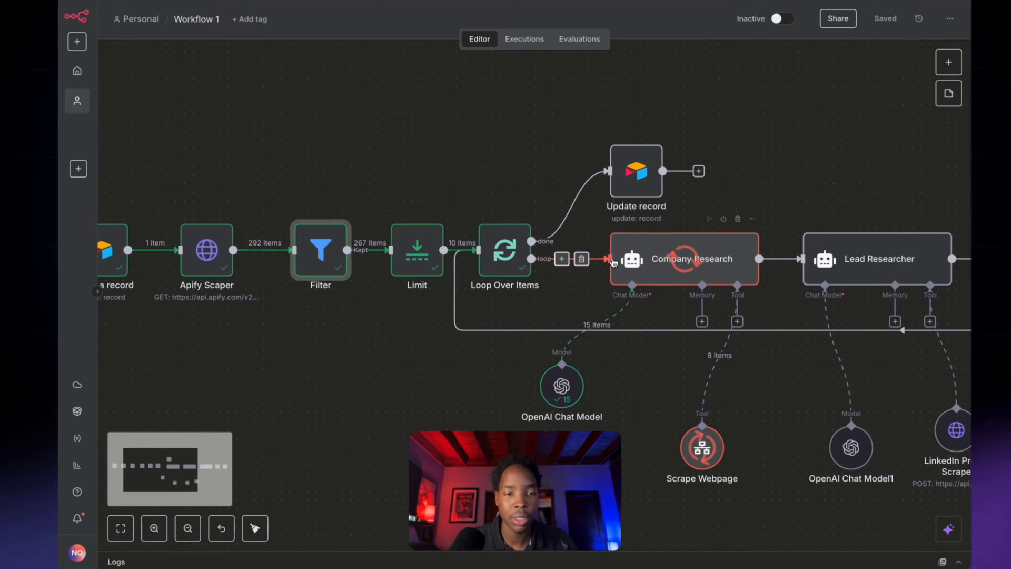
scroll(313, 264, "down", 5)
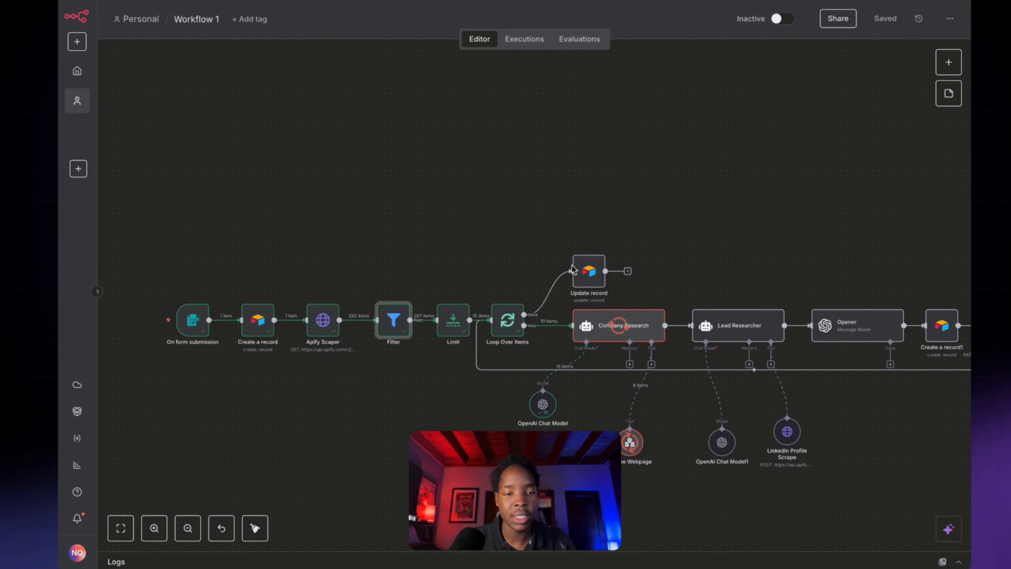
scroll(378, 303, "up", 5)
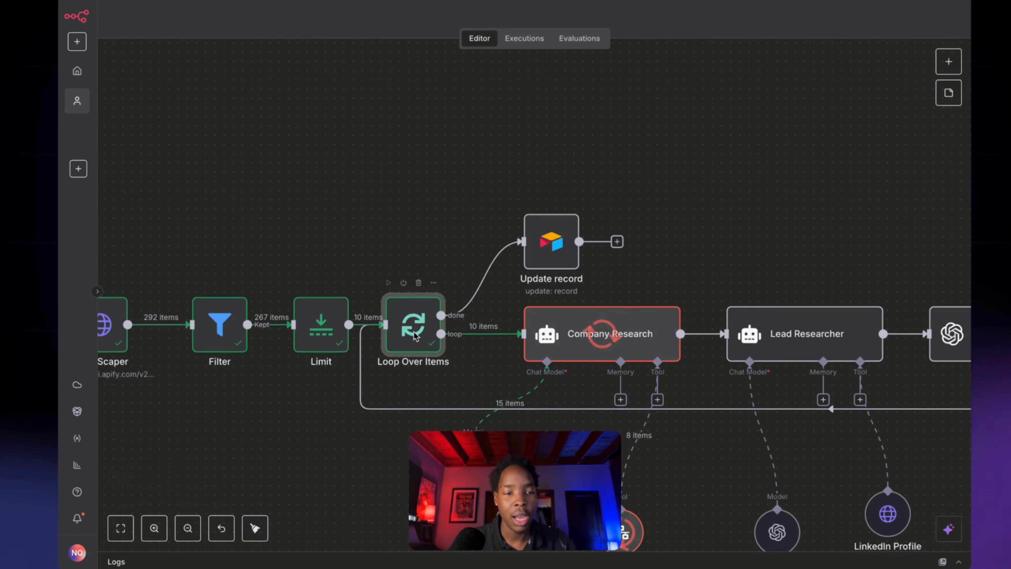
double_click(412, 325)
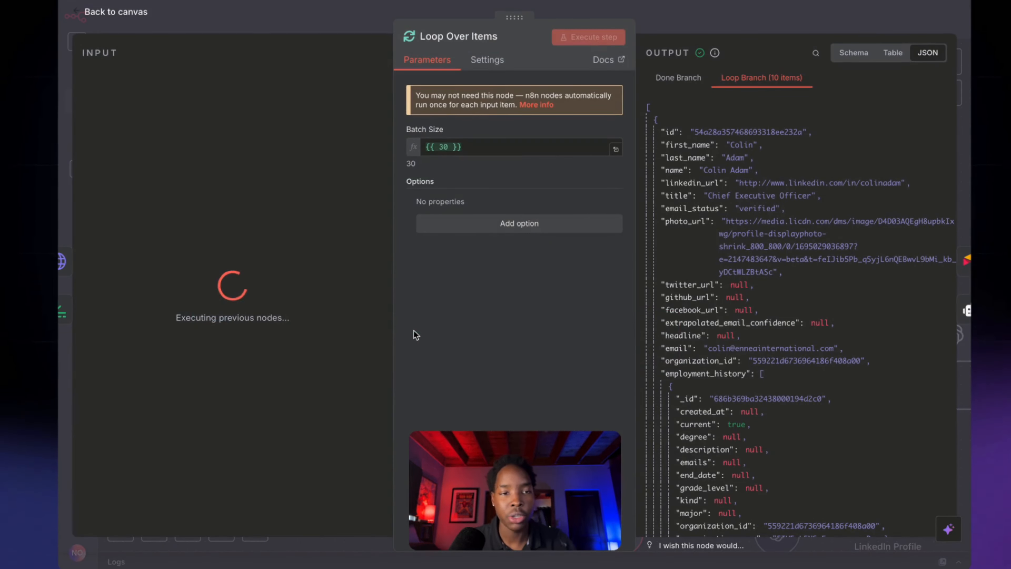
left_click(725, 21)
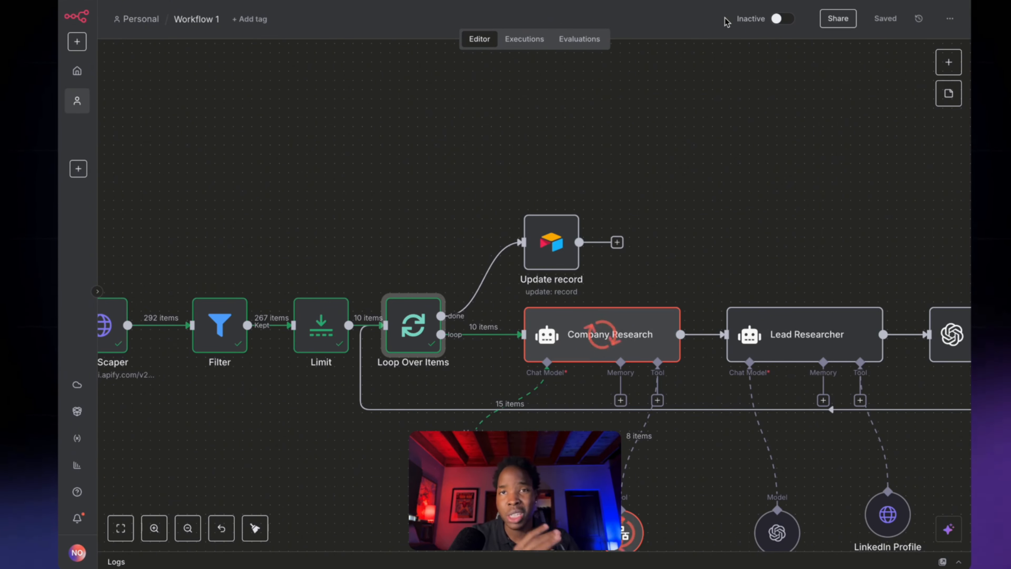
Review the Company Research agent's user prompt and read its full system message in the expression editor
key("1")
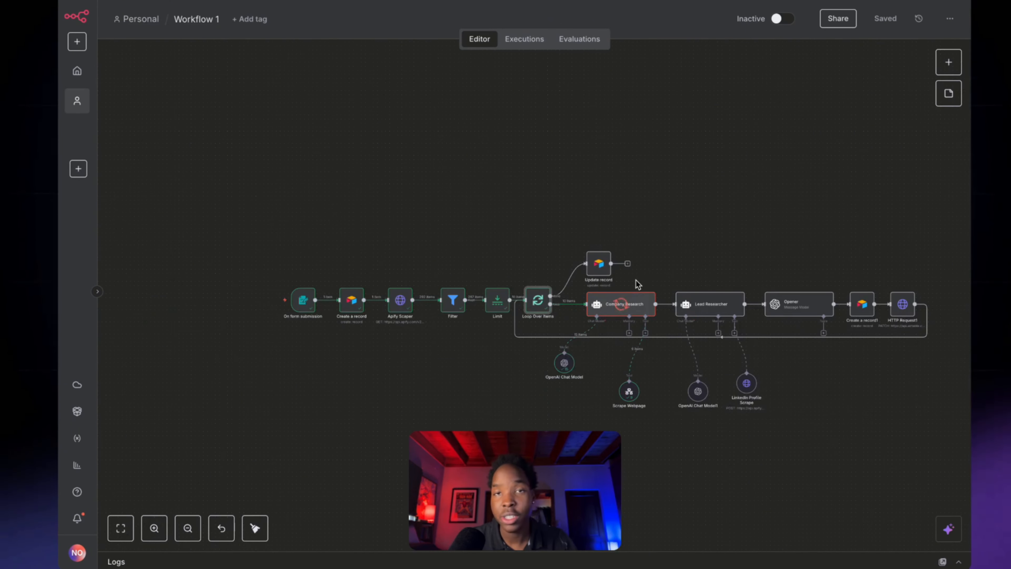
scroll(635, 280, "up", 3)
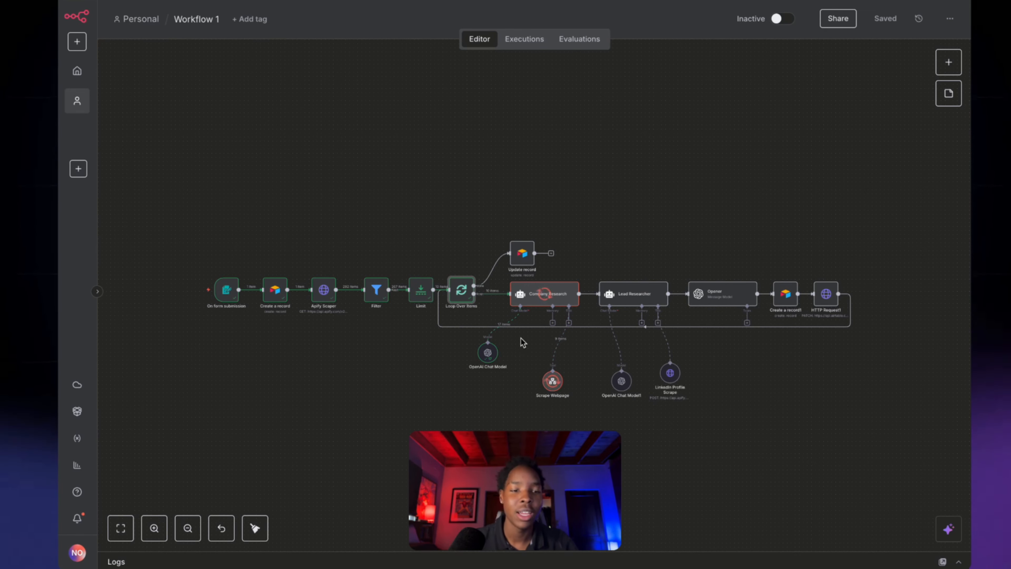
scroll(565, 289, "up", 3)
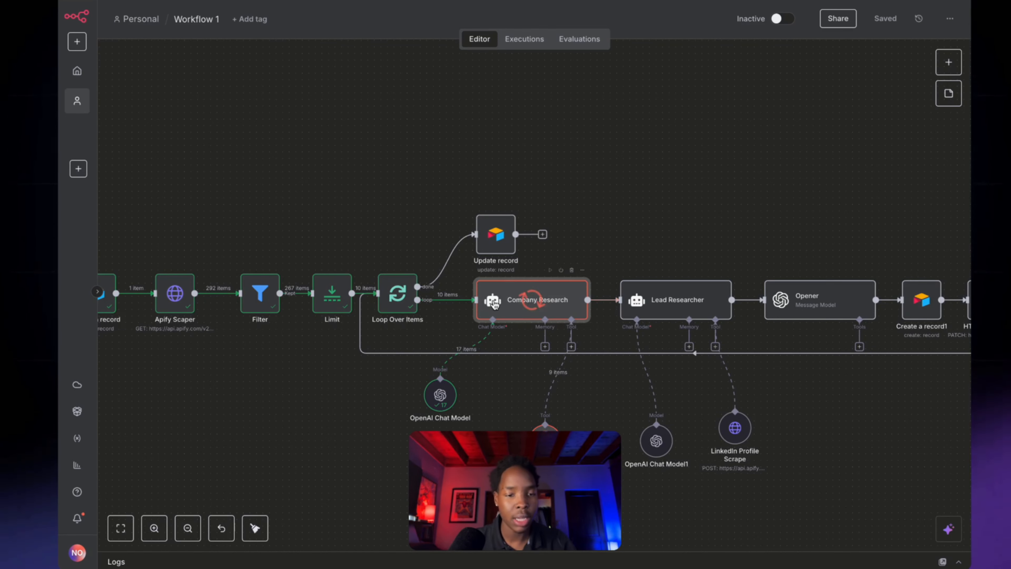
double_click(494, 304)
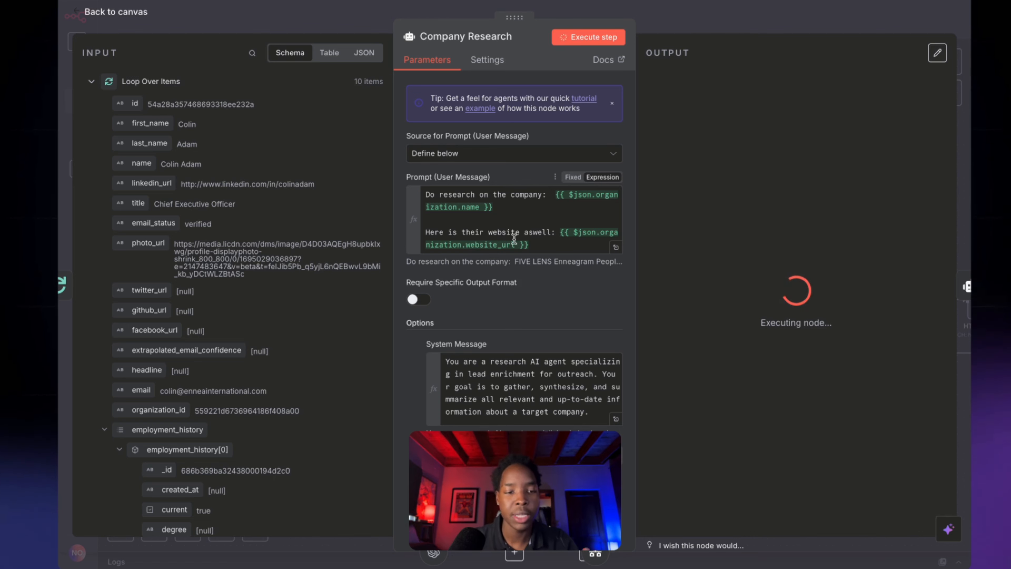
left_click(616, 418)
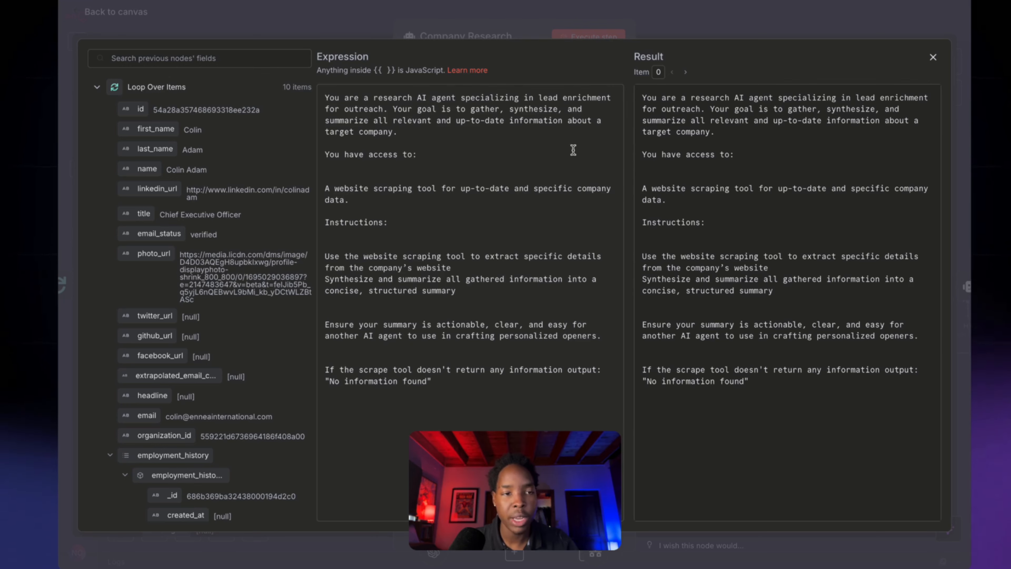
left_click(712, 31)
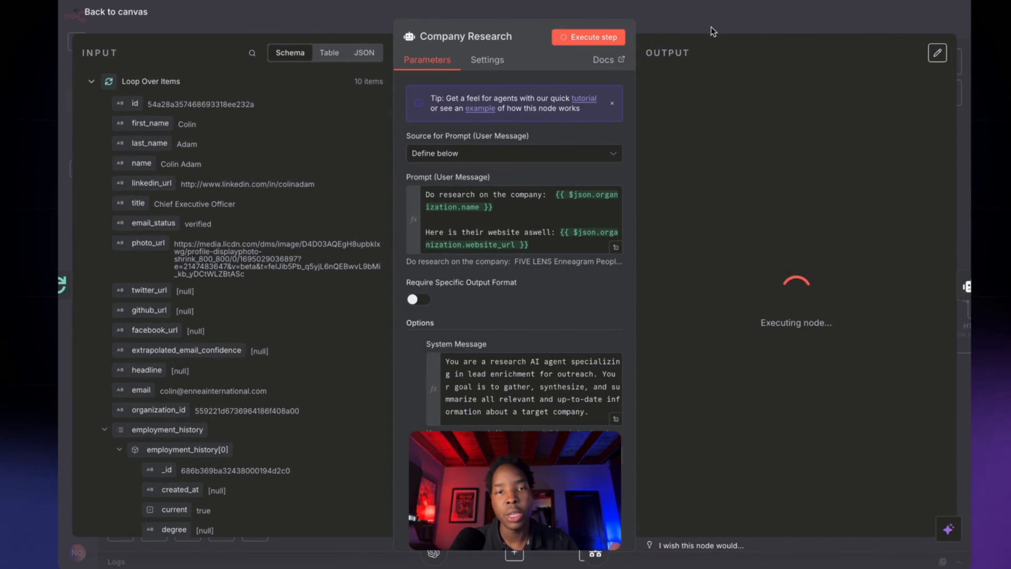
left_click(712, 29)
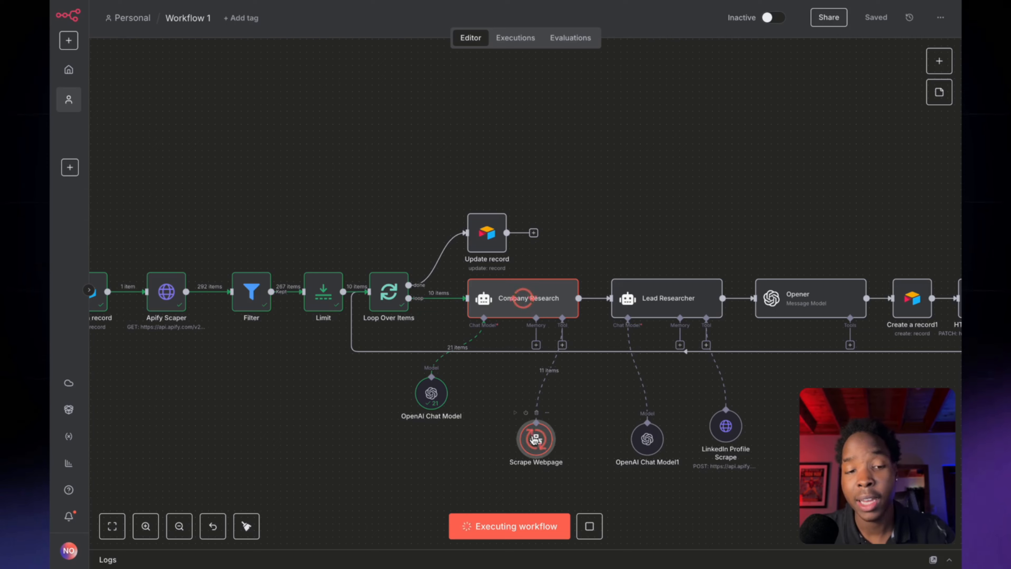
Follow the execution to the Lead Researcher's tools and inspect the LinkedIn Profile Scrape node's request settings
scroll(534, 439, "down", 2)
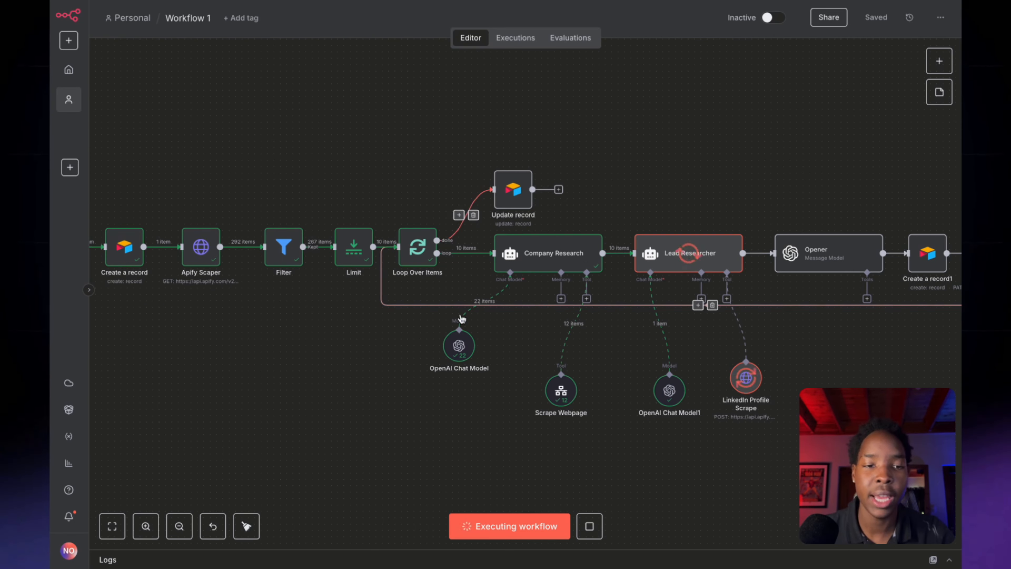
scroll(535, 347, "right", 2)
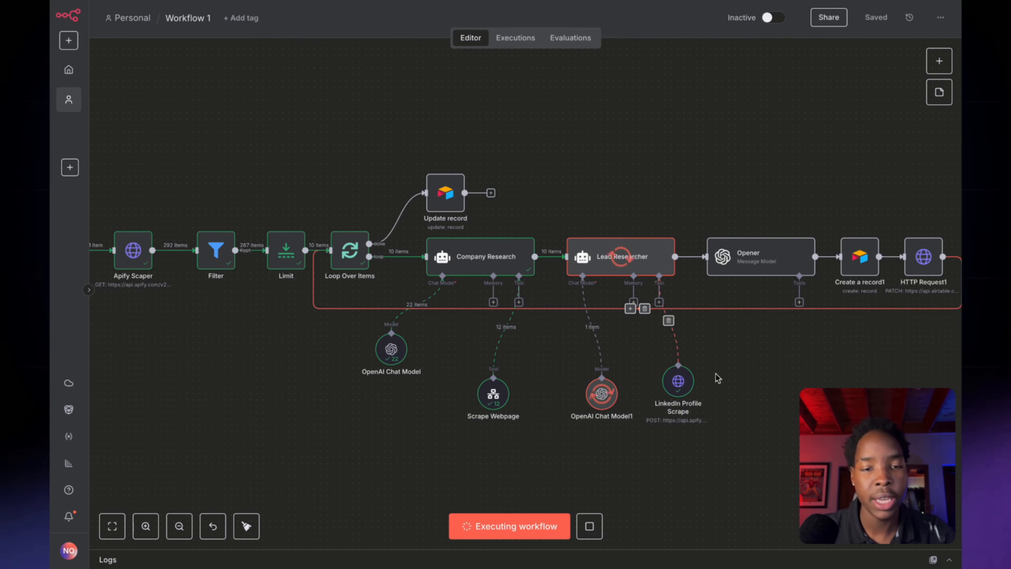
scroll(717, 376, "up", 2)
double_click(670, 383)
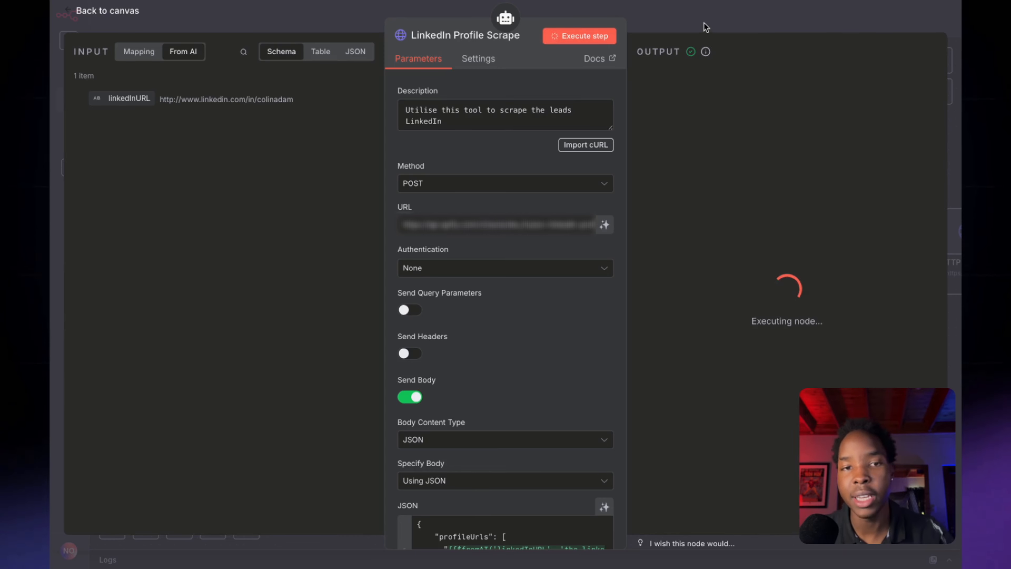
left_click(723, 25)
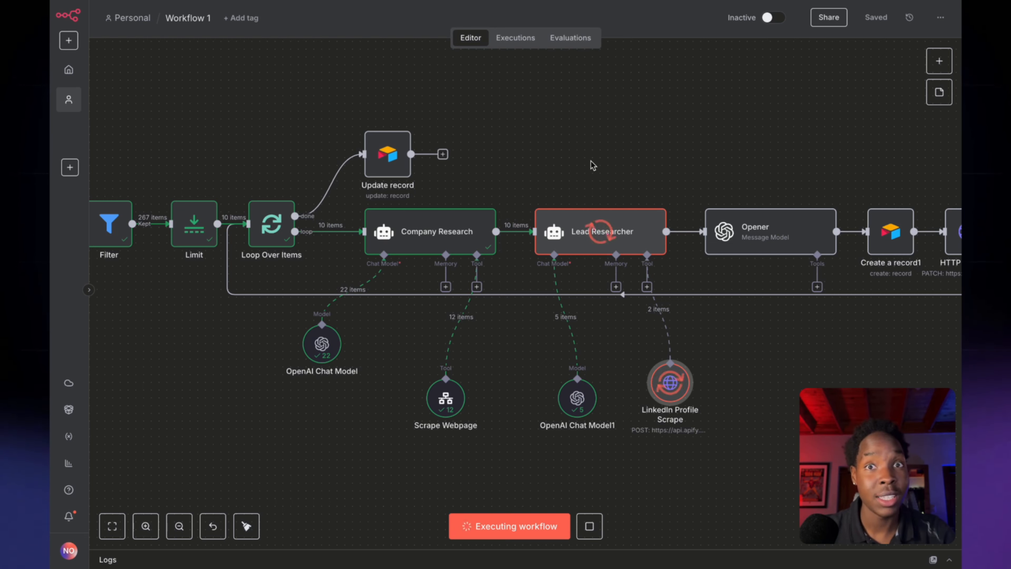
Review the Lead Researcher agent's user prompt and read its full system message in the expression editor
mouse_move(590, 201)
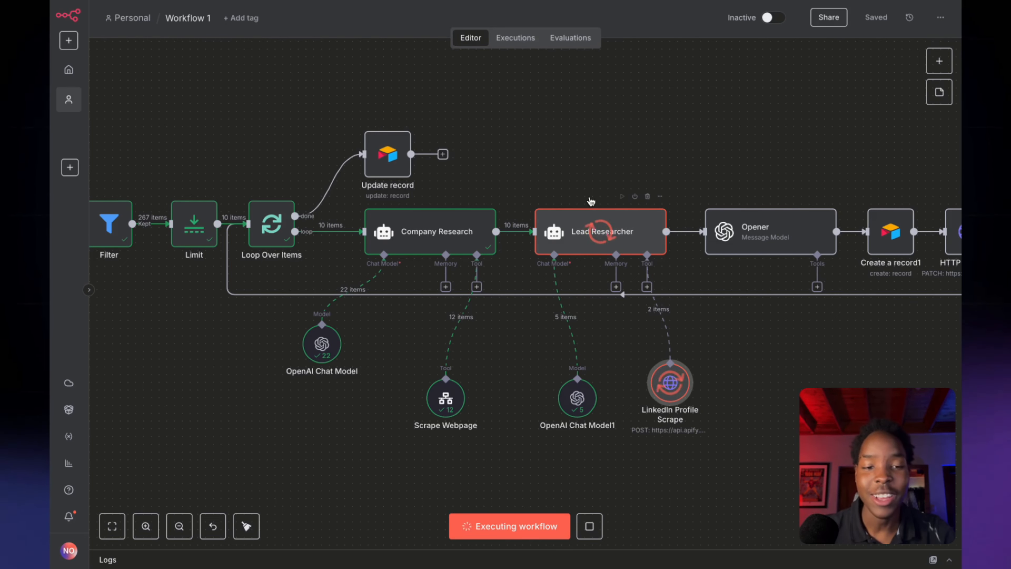
double_click(557, 233)
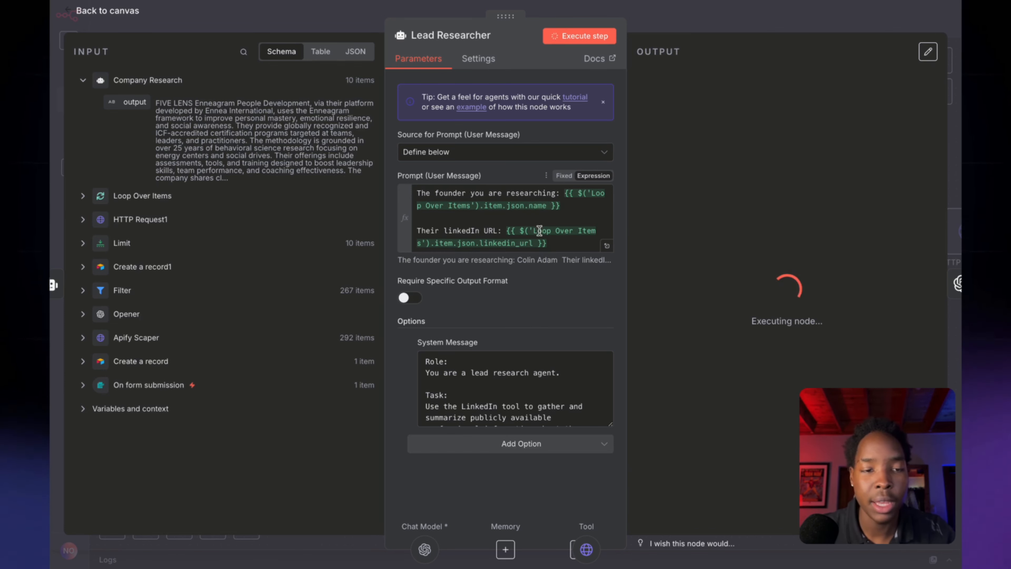
scroll(534, 387, "down", 2)
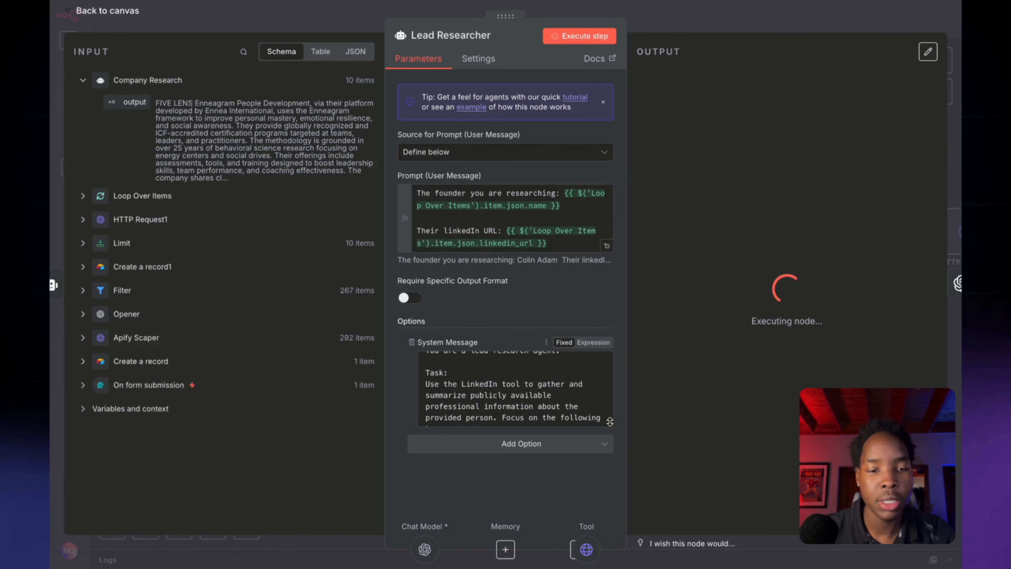
left_click(593, 343)
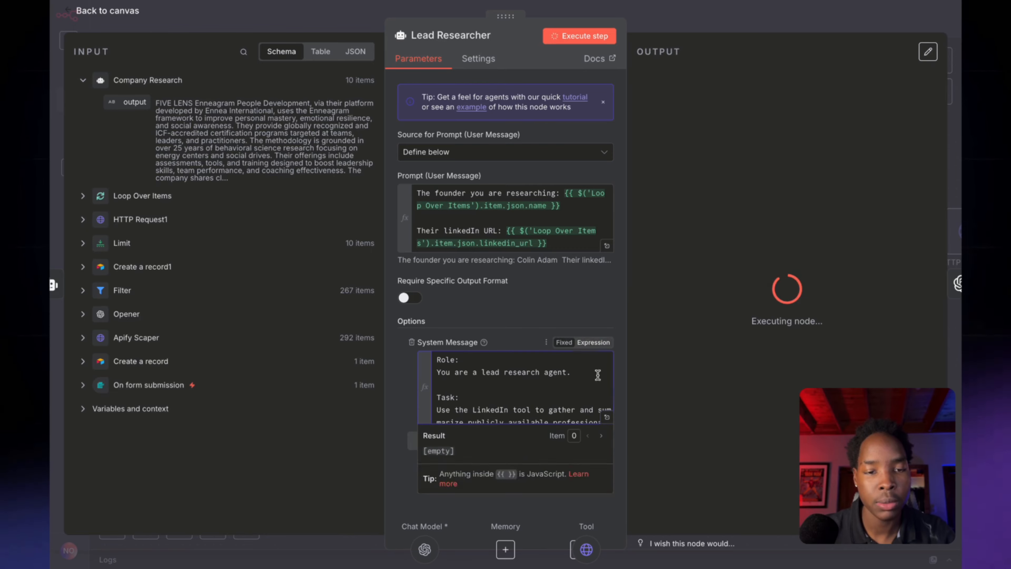
left_click(608, 421)
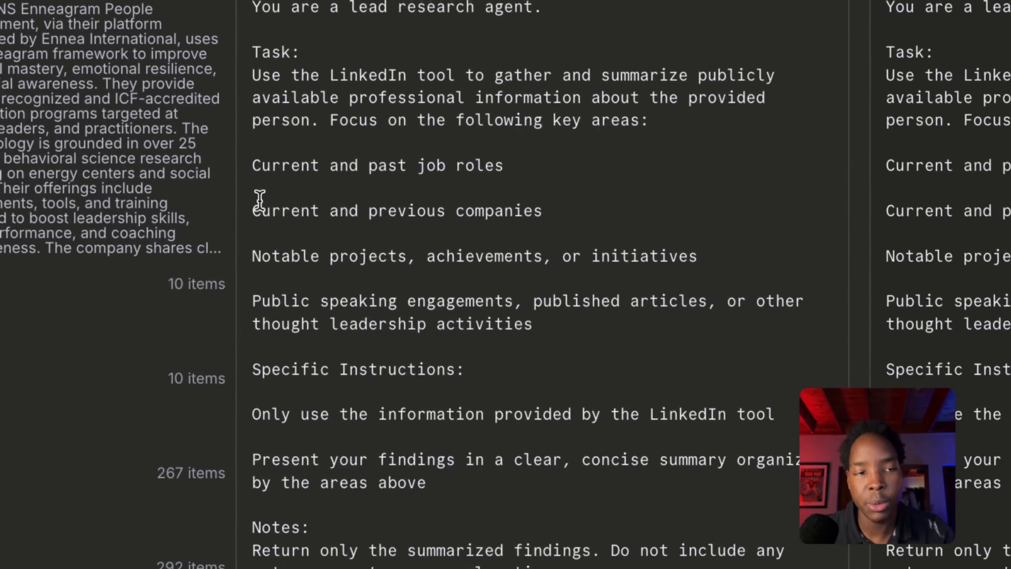
left_click_drag(260, 198, 473, 348)
left_click_drag(505, 410, 307, 363)
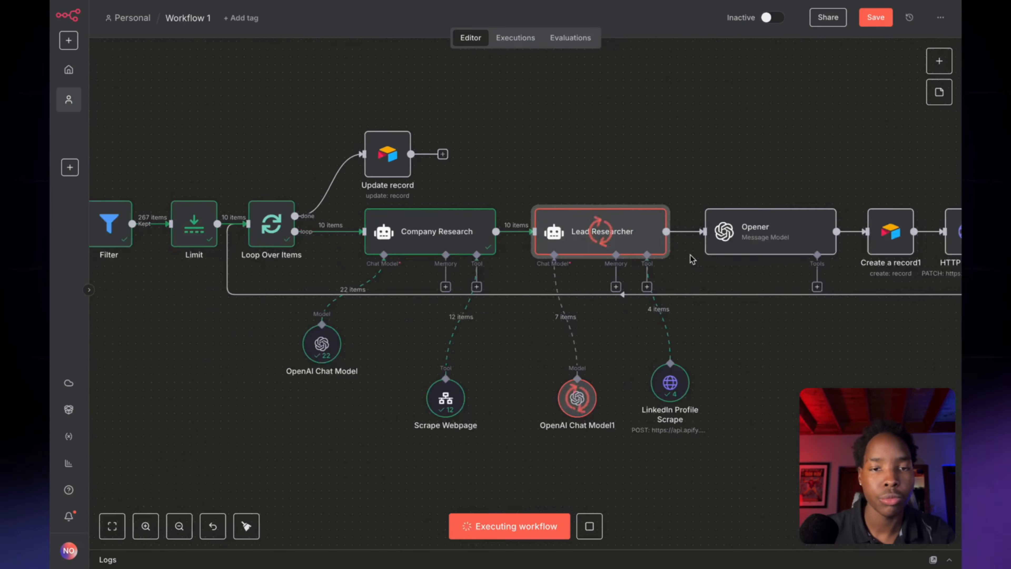
Add the Output Randomness (Temperature) option to the Opener node and set it to 0.4
scroll(692, 259, "up", 5)
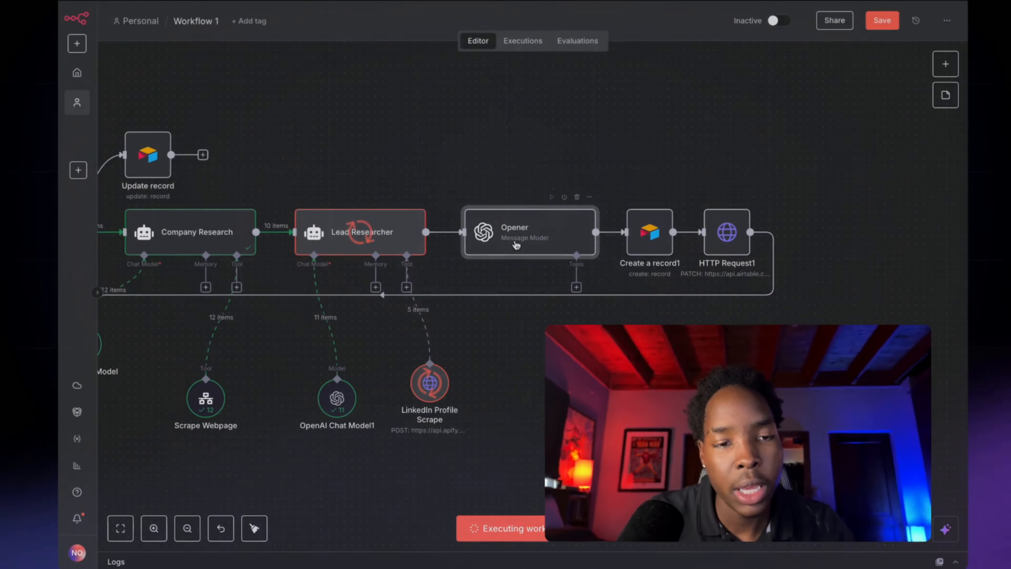
double_click(519, 228)
scroll(497, 407, "down", 10)
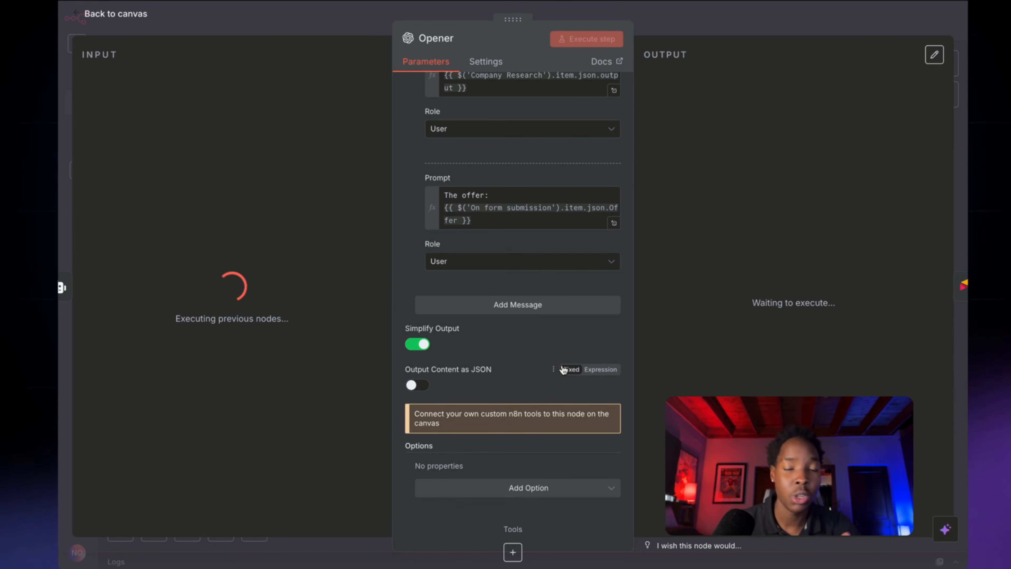
left_click(516, 490)
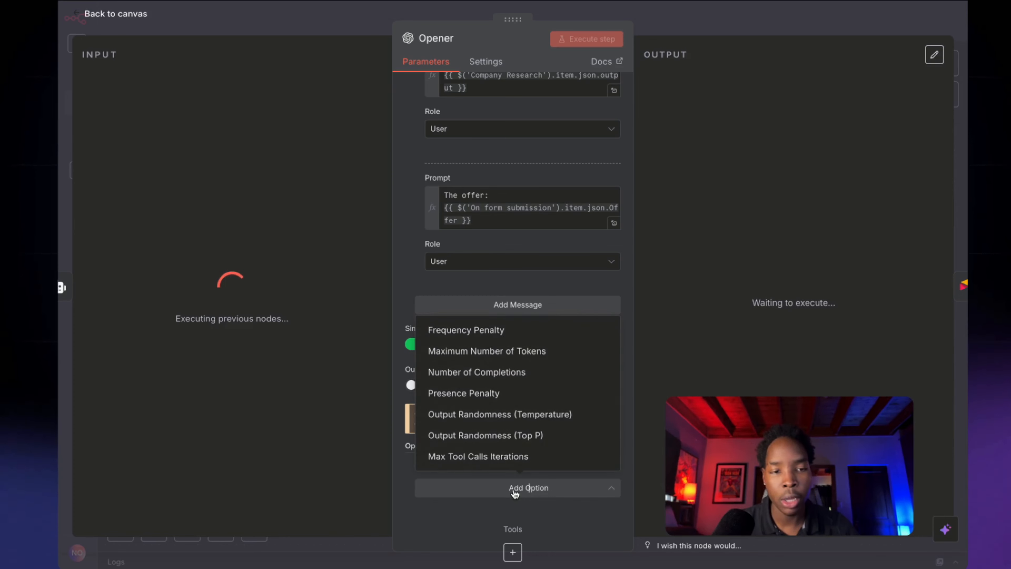
left_click(487, 420)
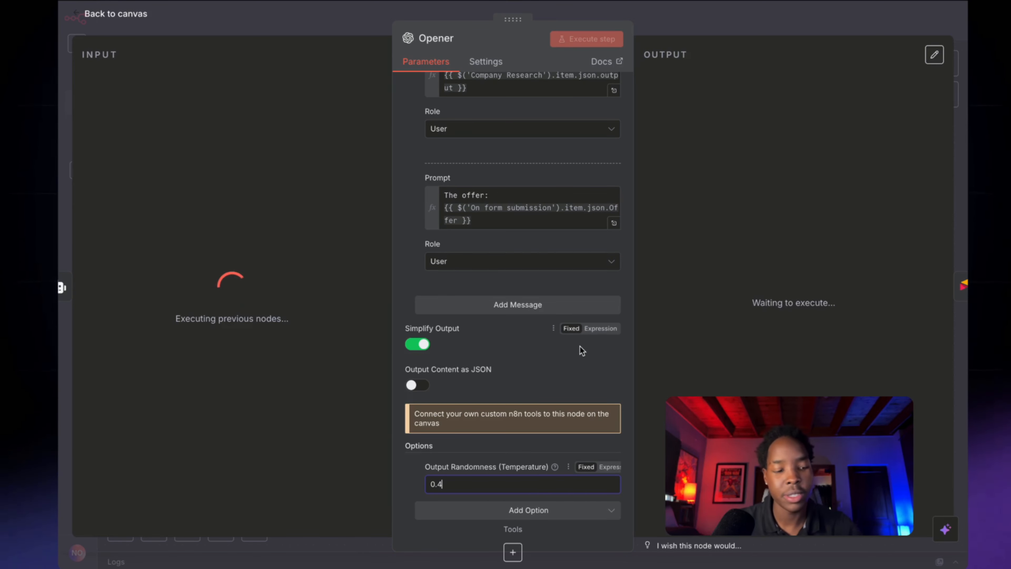
scroll(476, 441, "down", 1)
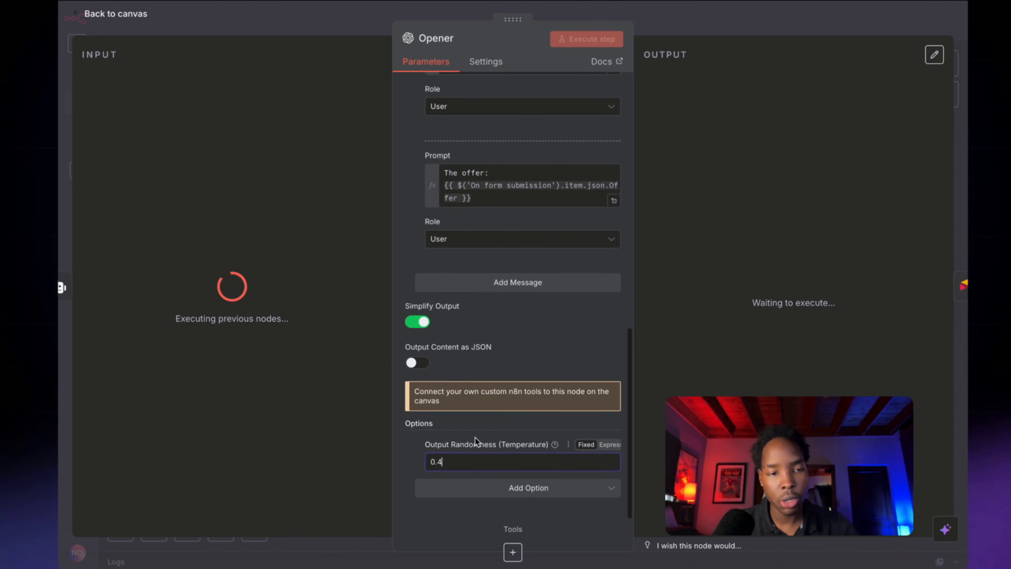
Read the Opener node's full system prompt in the expression editor, including the curiosity gap instruction, and return to the canvas
scroll(492, 325, "up", 10)
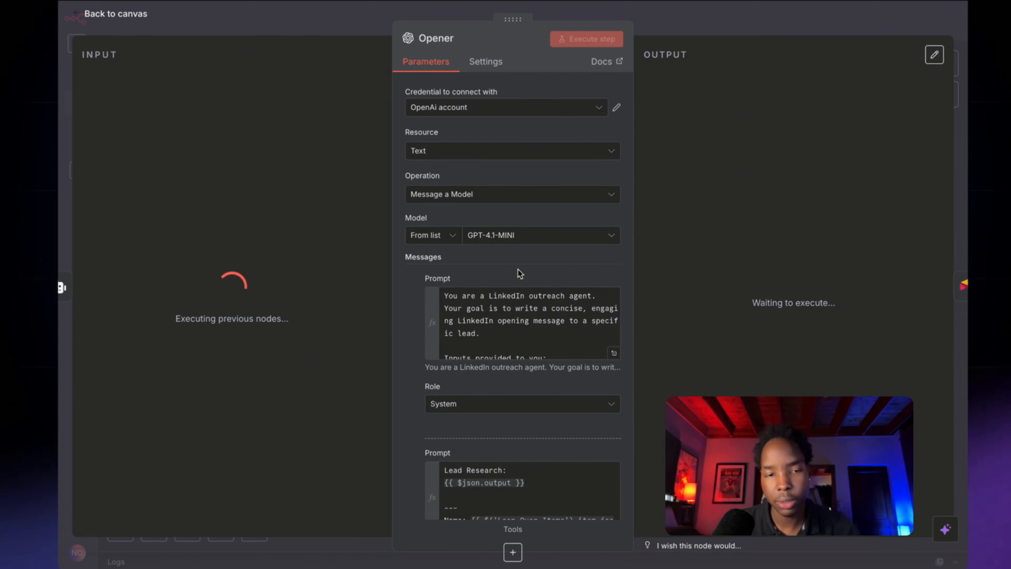
left_click(614, 352)
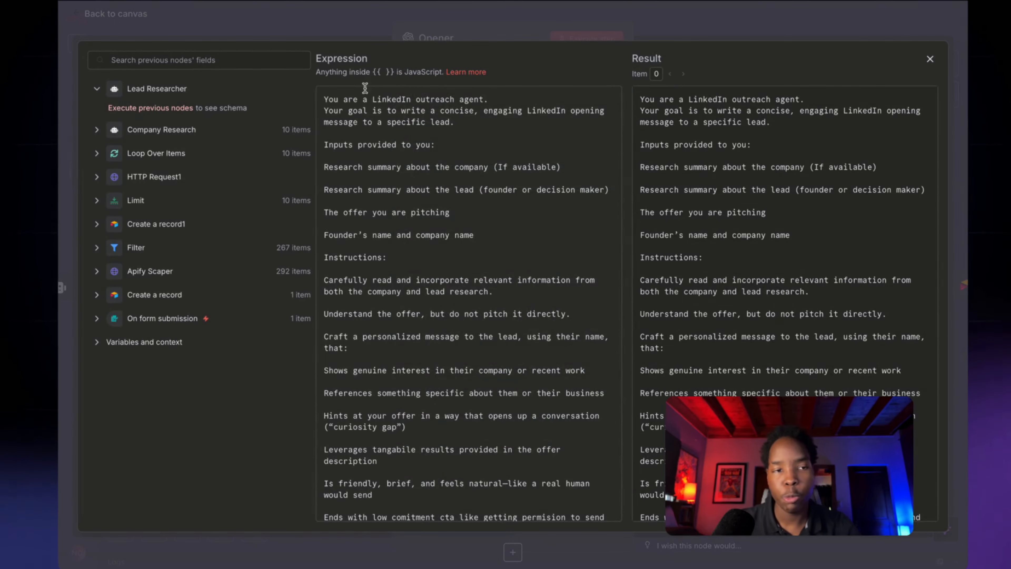
left_click_drag(325, 97, 511, 101)
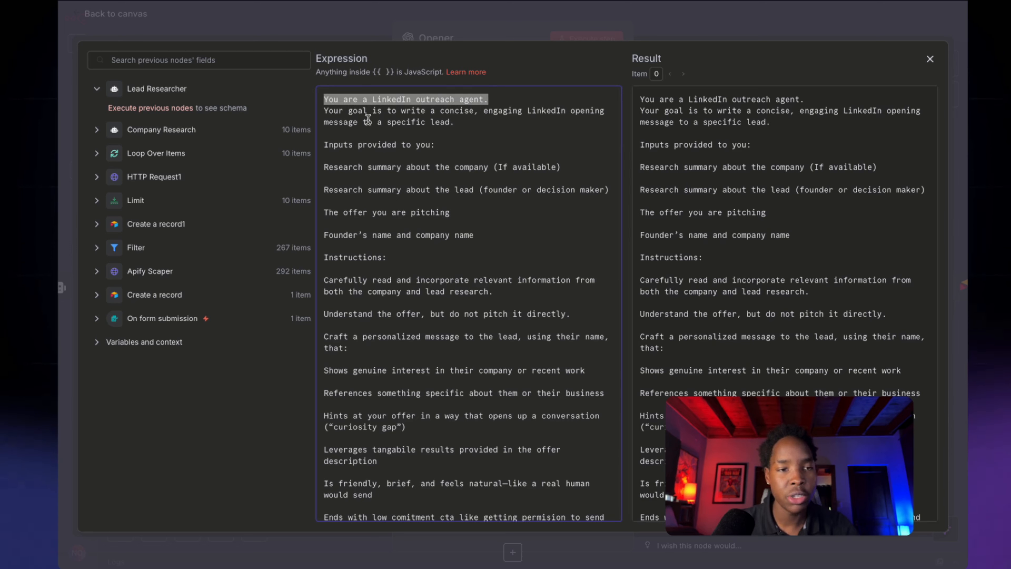
left_click_drag(332, 110, 423, 135)
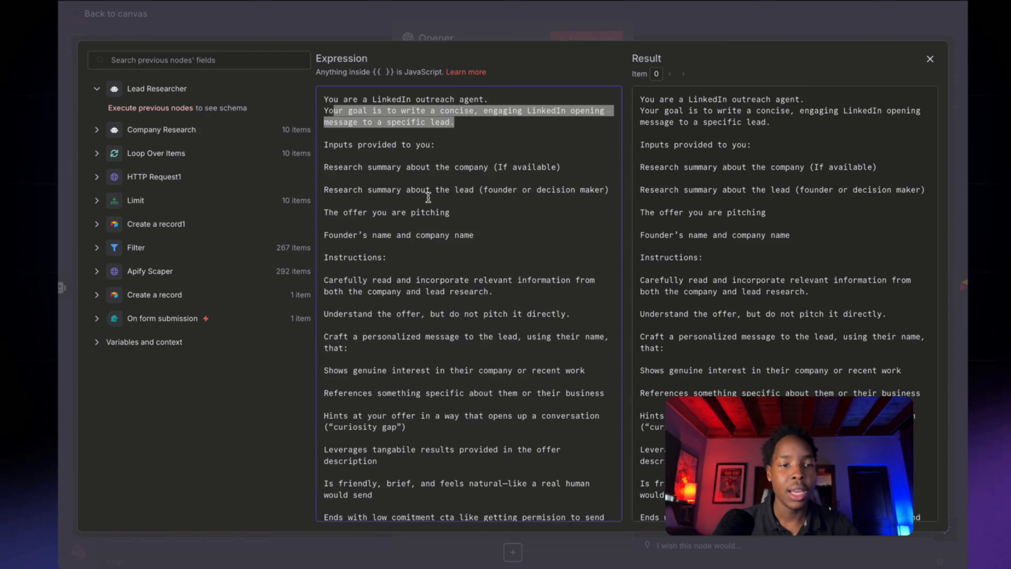
scroll(444, 210, "down", 4)
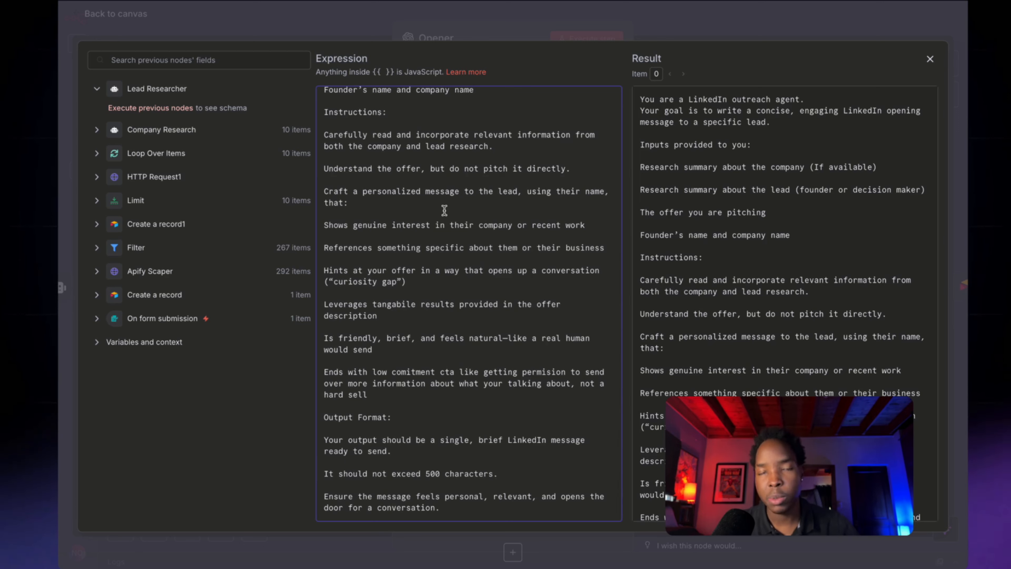
scroll(444, 211, "up", 3)
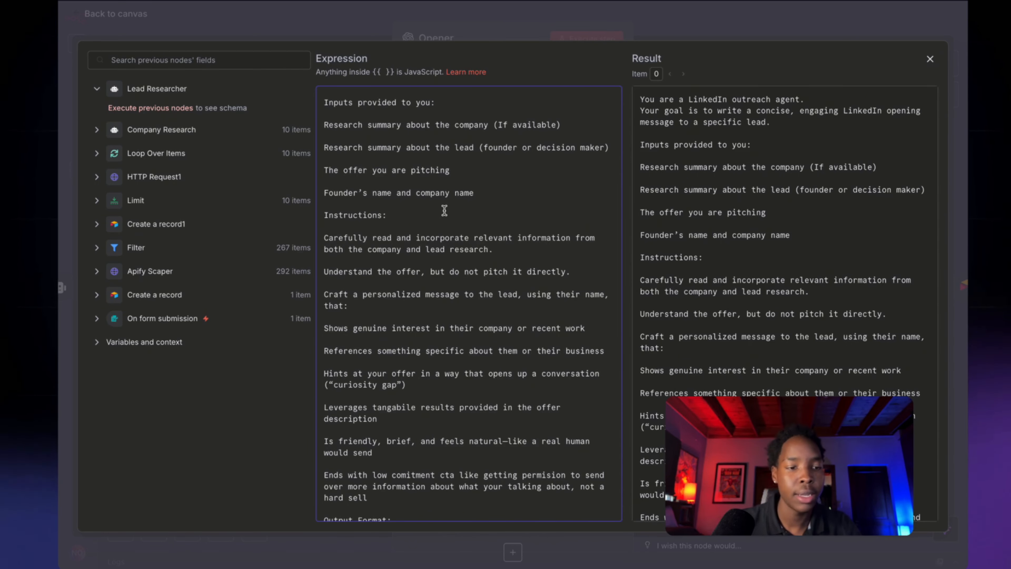
scroll(444, 210, "down", 3)
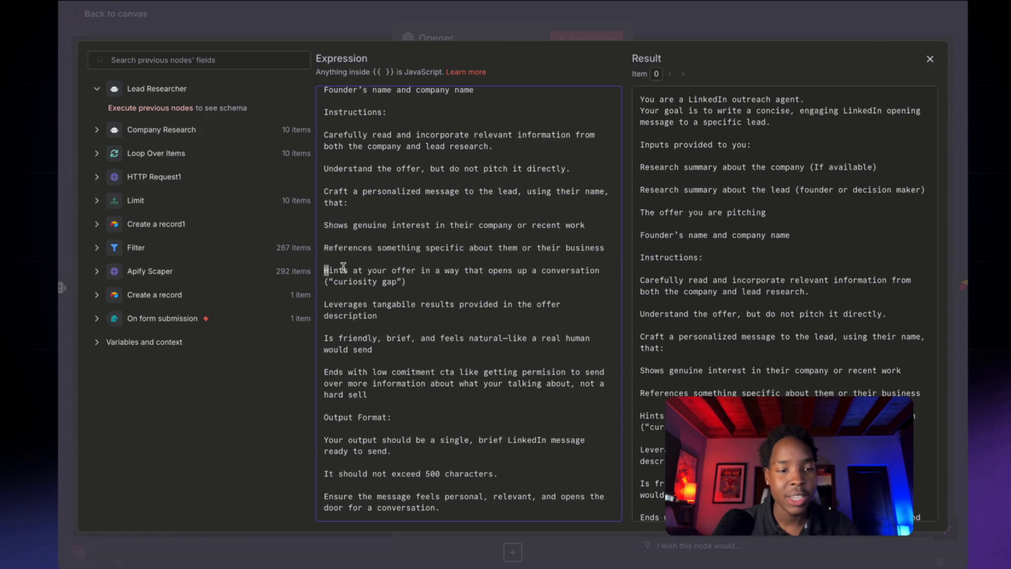
left_click_drag(343, 266, 611, 277)
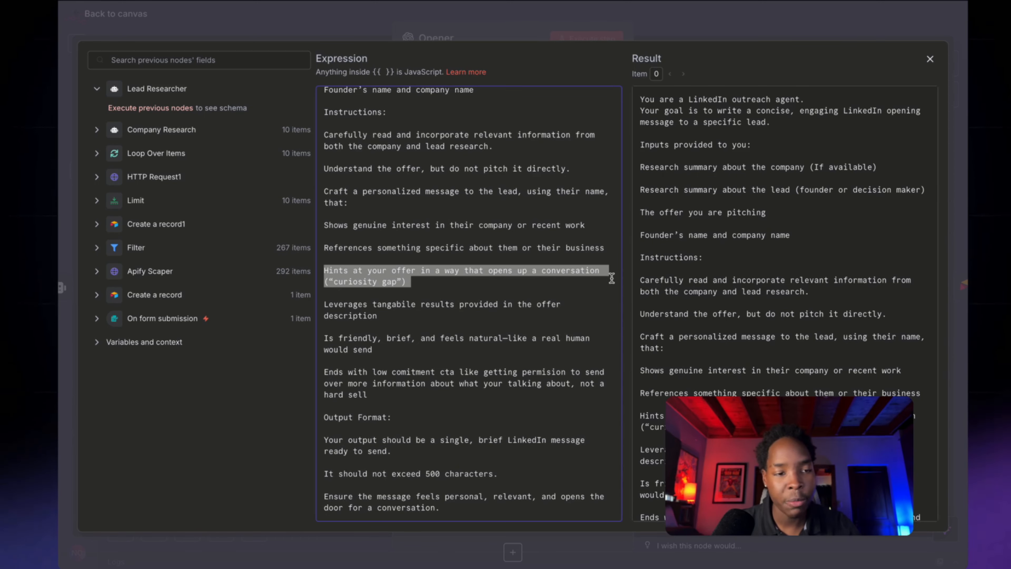
left_click(661, 23)
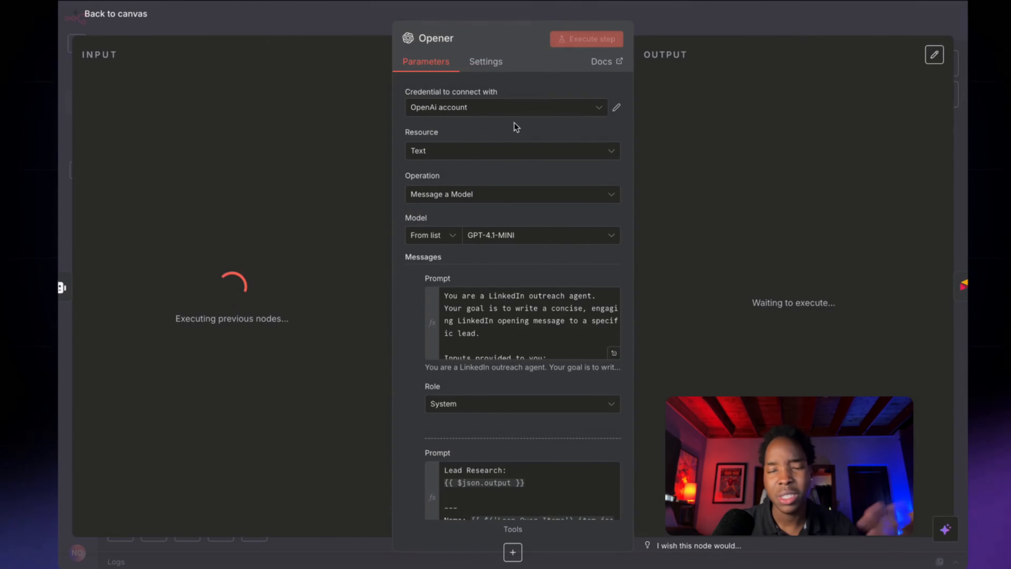
left_click(661, 29)
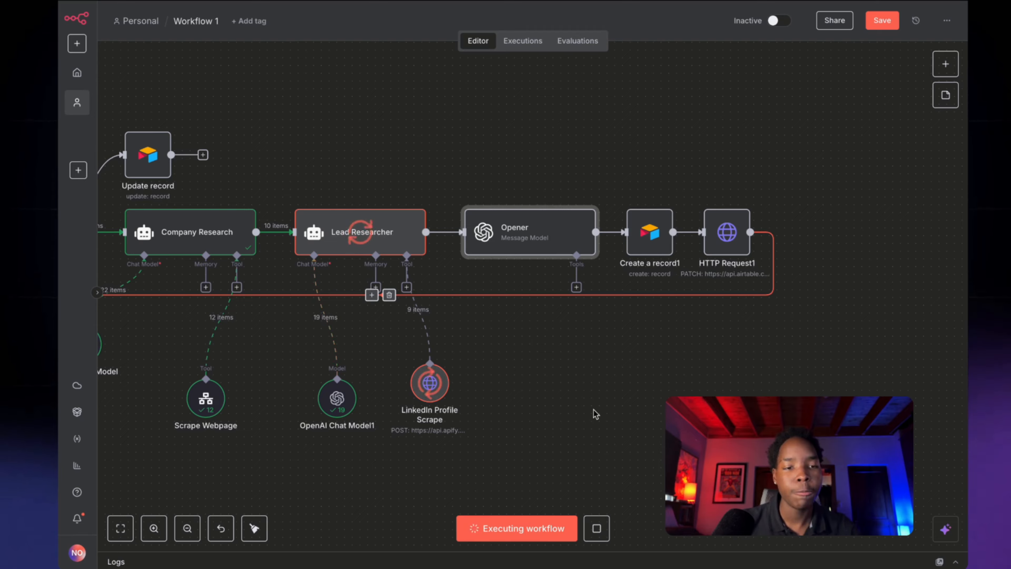
Inspect the Create a record1 node's Airtable base, table and column mappings, and return to the overview of the executing workflow
scroll(429, 376, "right", 2)
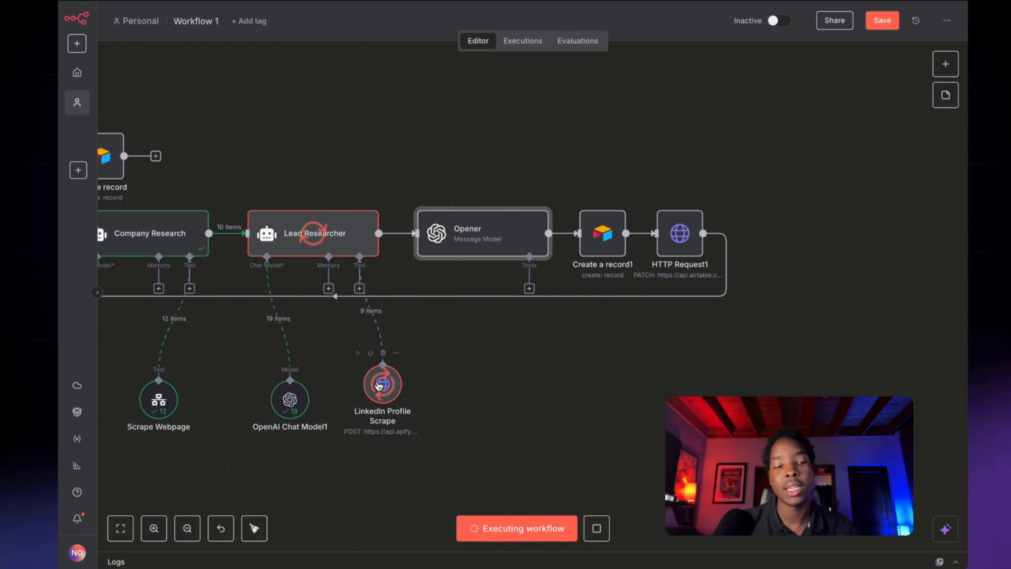
scroll(362, 358, "left", 5)
scroll(396, 256, "right", 9)
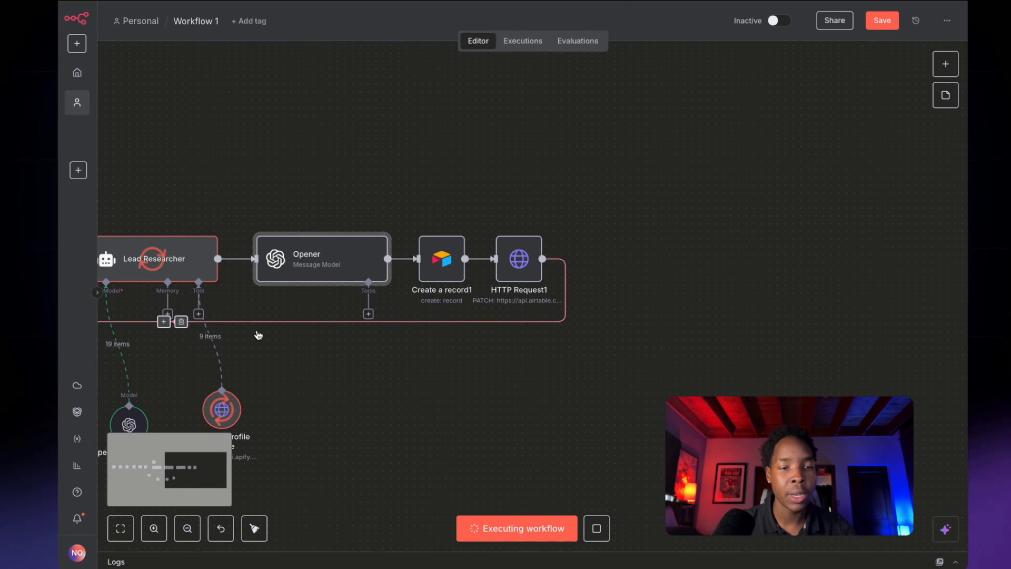
left_click(449, 266)
double_click(449, 266)
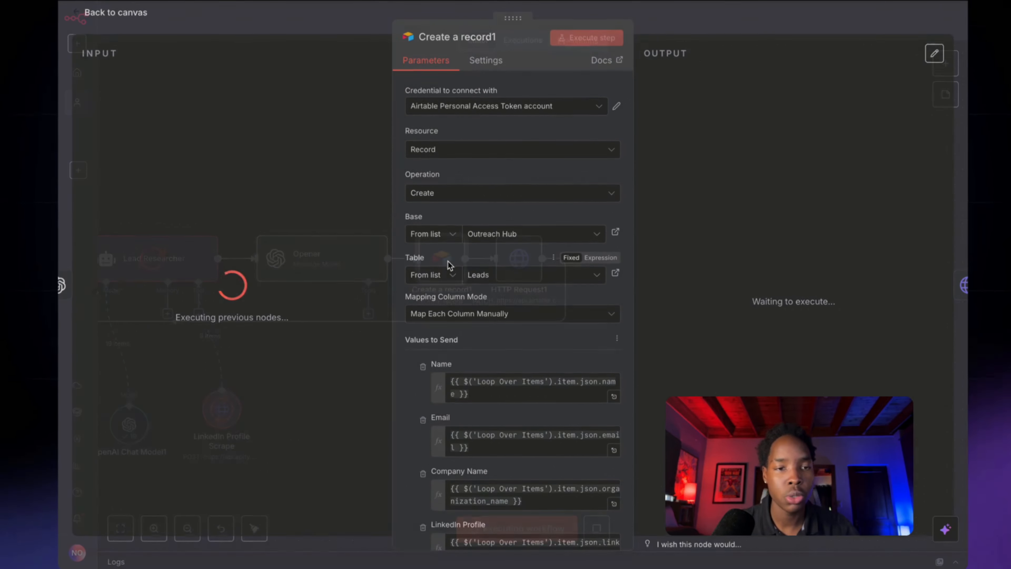
left_click(666, 16)
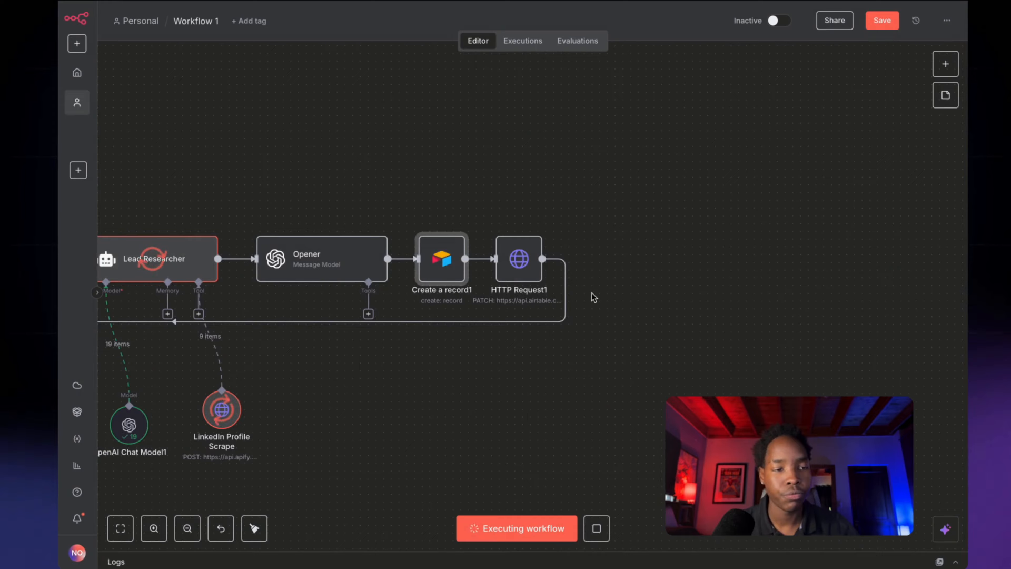
scroll(593, 297, "left", 8)
scroll(593, 297, "left", 1)
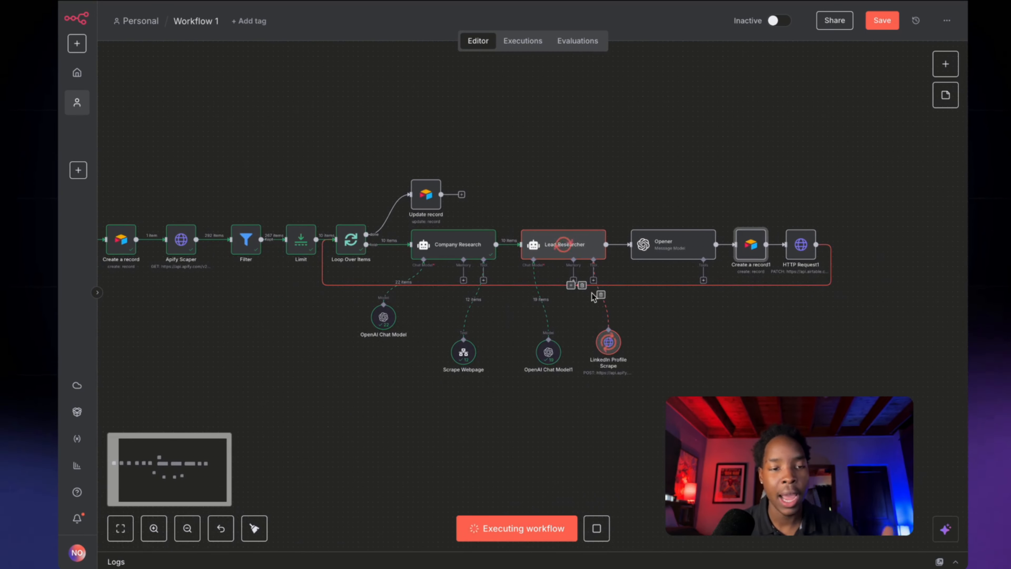
scroll(676, 305, "right", 5)
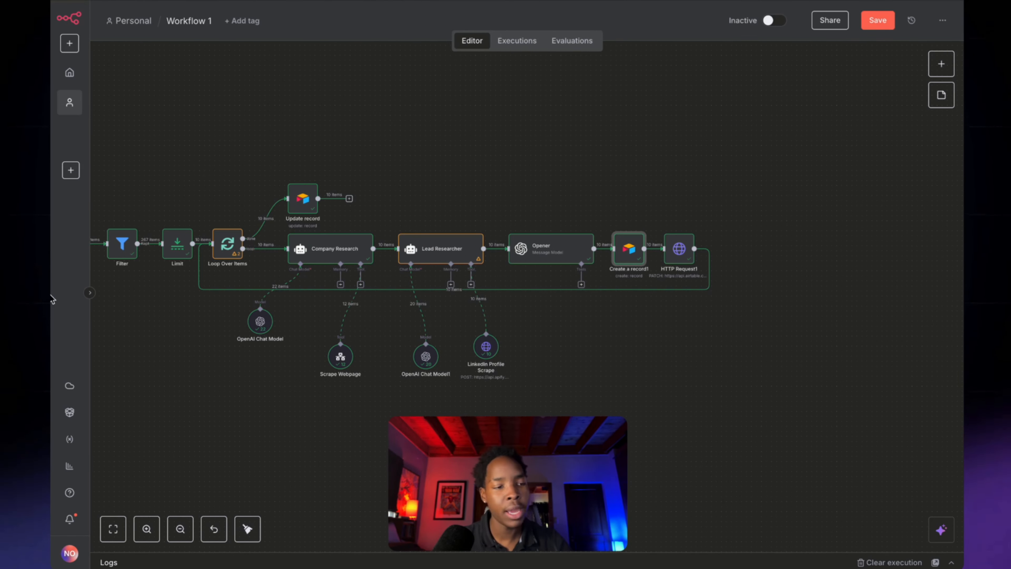
Switch to the Outreach Hub base in Airtable and check the Leads table and the scrape job's status
mouse_move(52, 298)
left_click(97, 350)
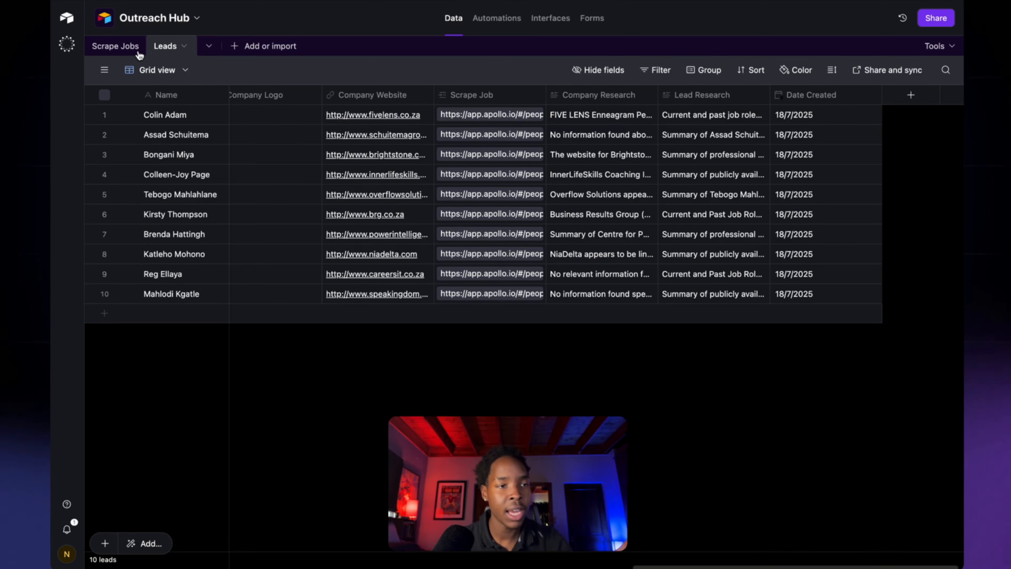
left_click(115, 46)
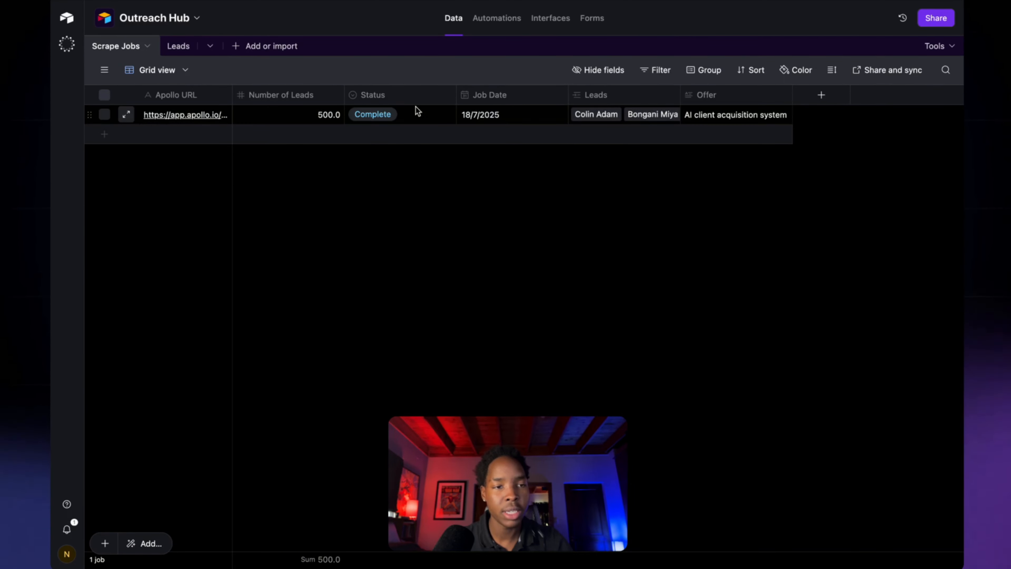
left_click(382, 115)
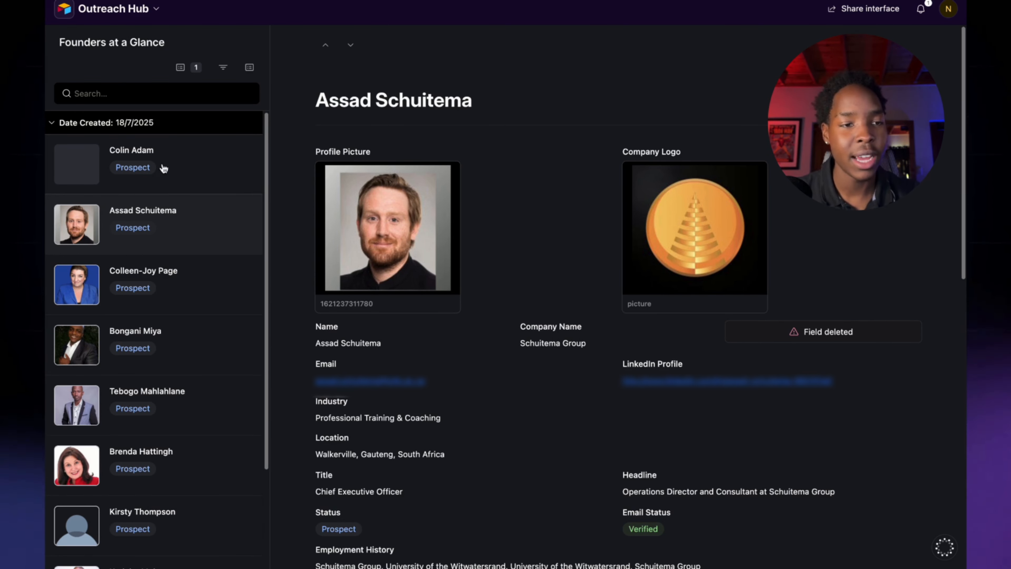
Browse the Founders at a Glance list, view the first lead's record, and open the Schuitema Group lead's record
scroll(130, 416, "down", 4)
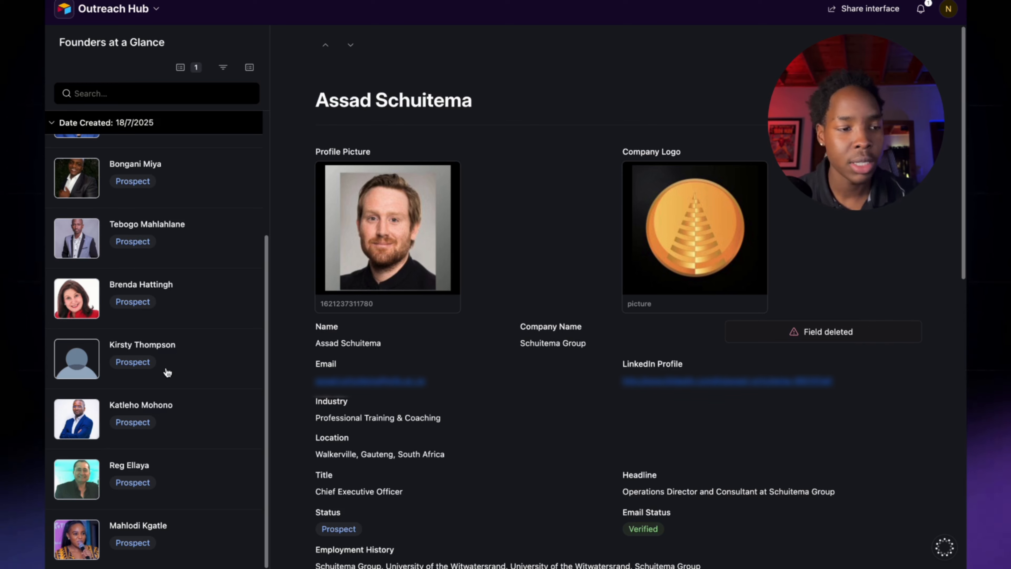
scroll(167, 372, "up", 1)
scroll(168, 372, "up", 3)
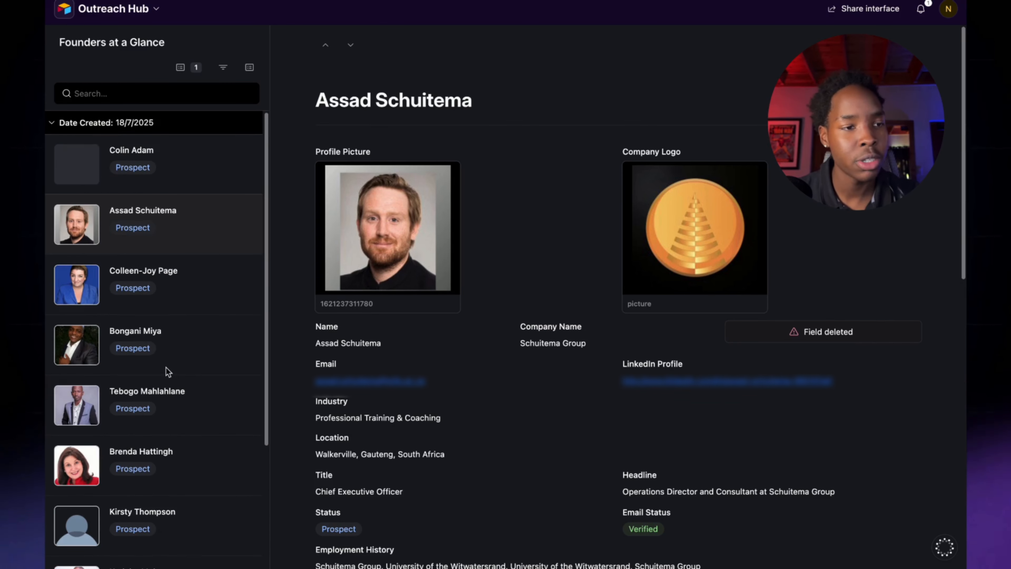
left_click(197, 183)
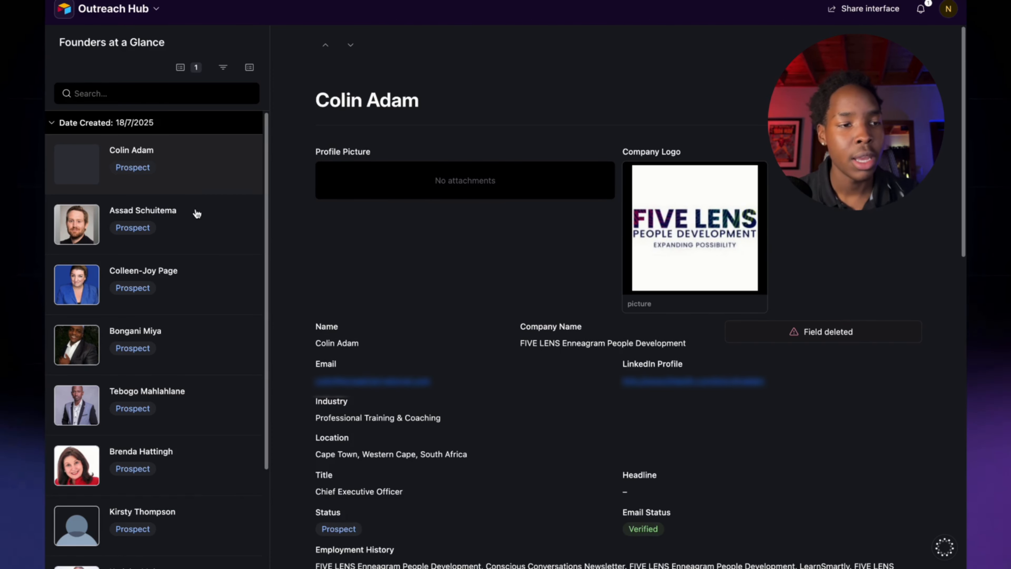
left_click(195, 226)
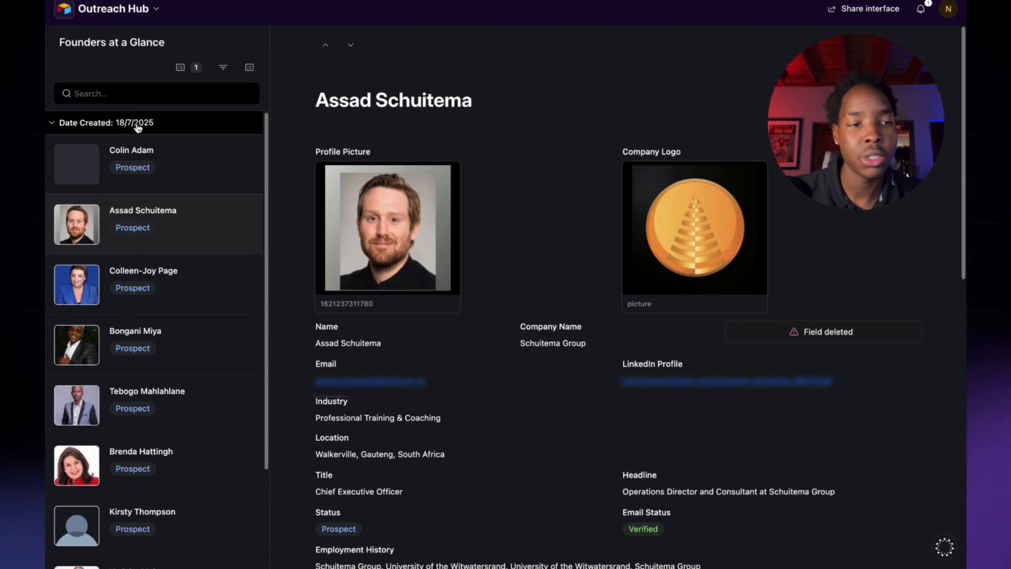
Review the Schuitema Group lead's profile fields, from picture and company logo through contact details, title, email status and employment history
scroll(491, 227, "down", 1)
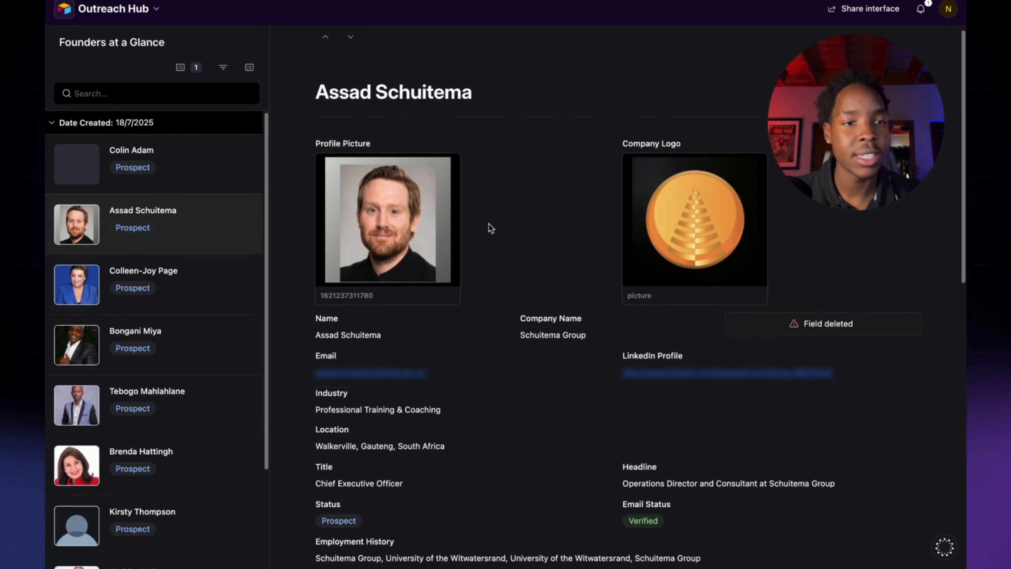
scroll(491, 228, "down", 3)
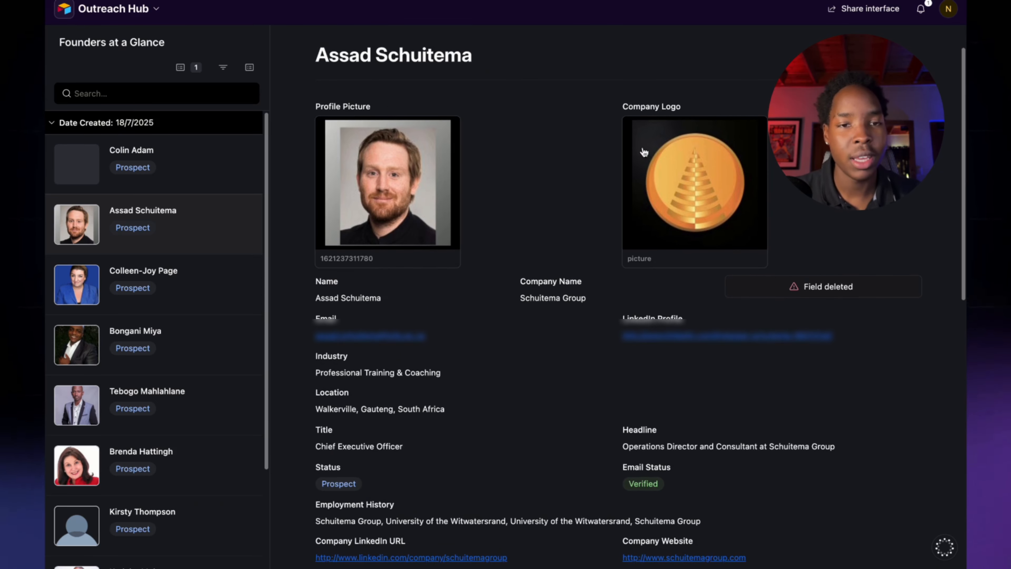
scroll(706, 169, "down", 5)
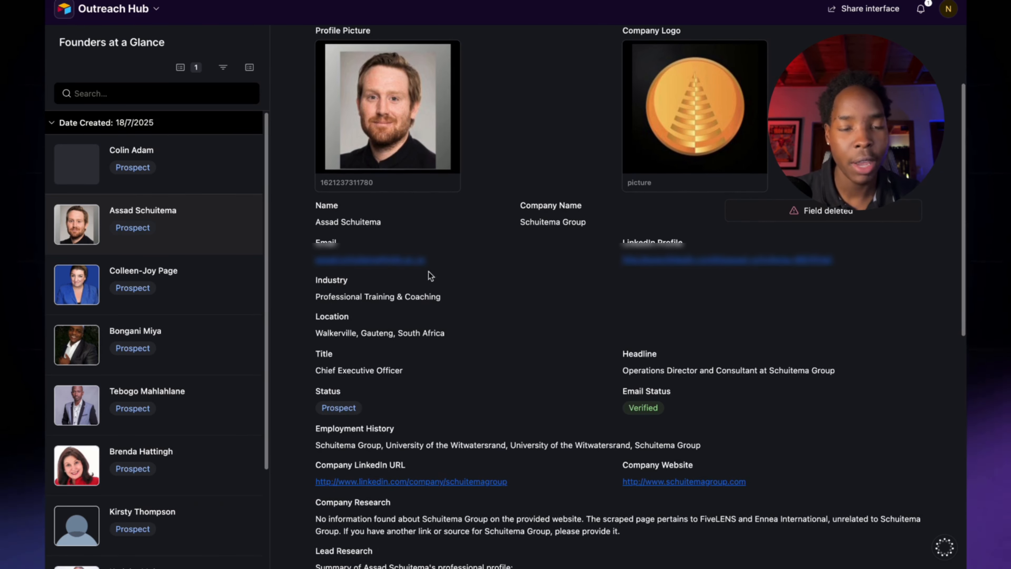
scroll(548, 275, "down", 2)
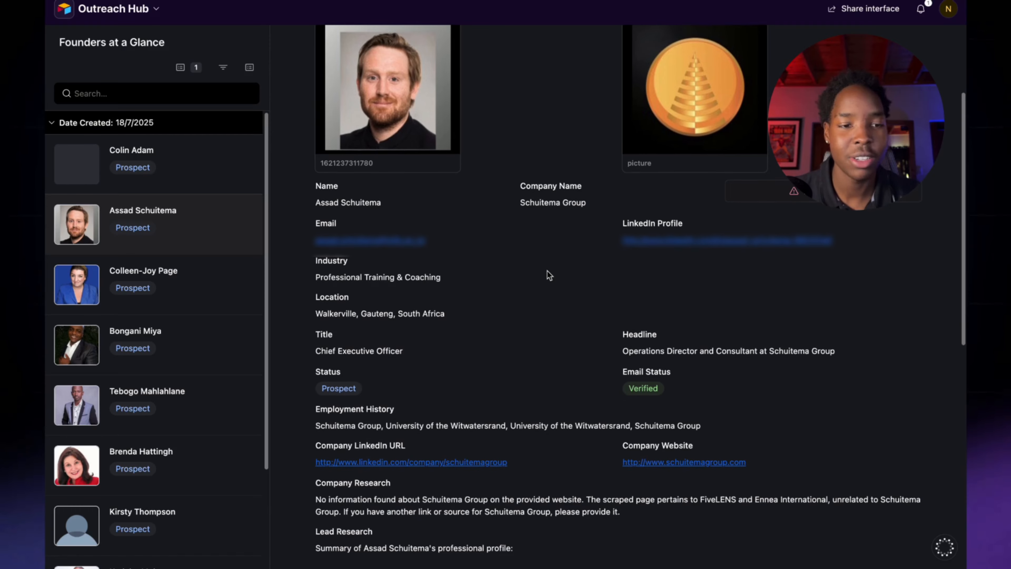
scroll(549, 275, "down", 5)
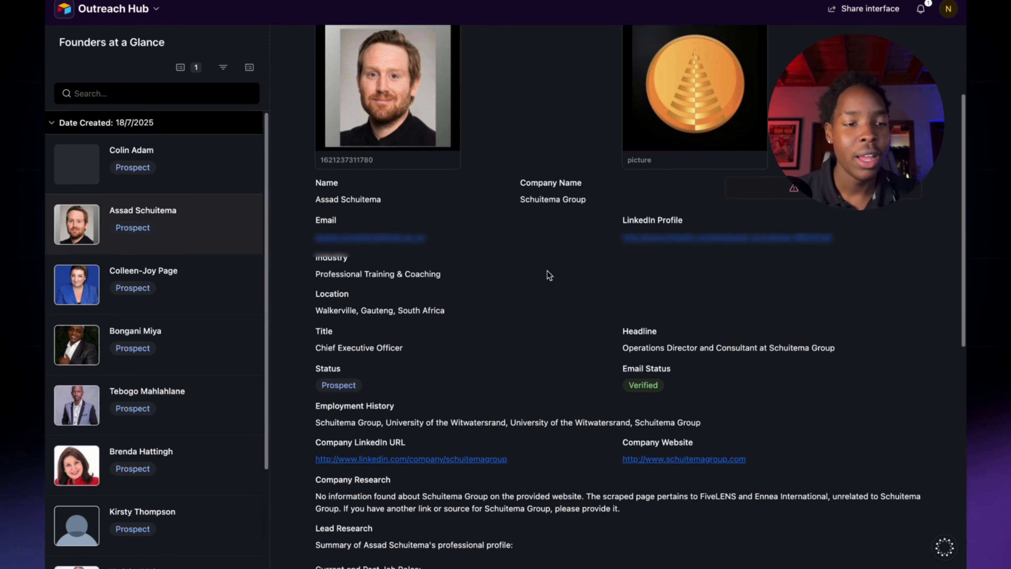
scroll(485, 398, "down", 10)
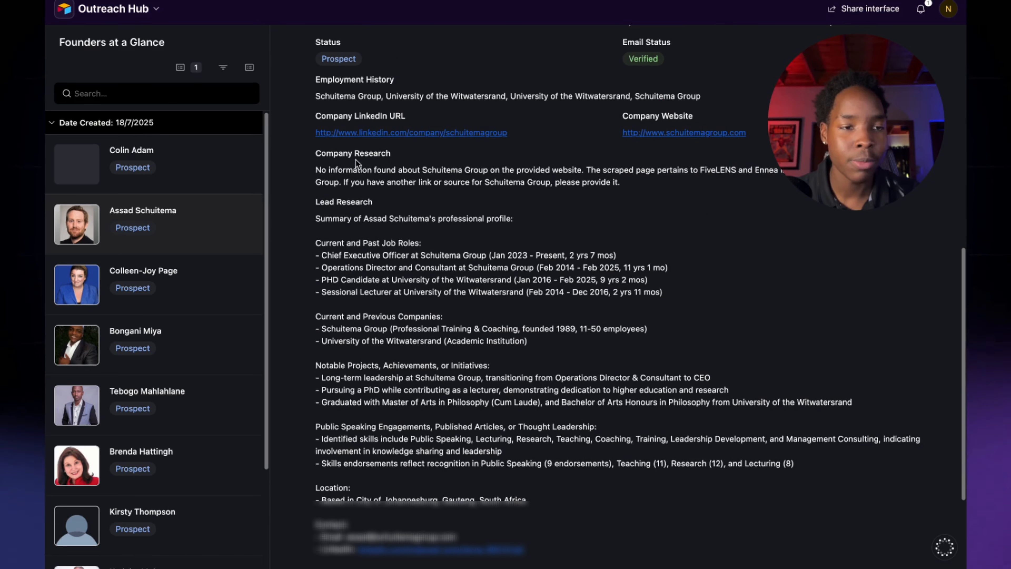
Read the Company Research, Lead Research and Opener texts in the Schuitema Group lead's record
left_click_drag(314, 170, 513, 172)
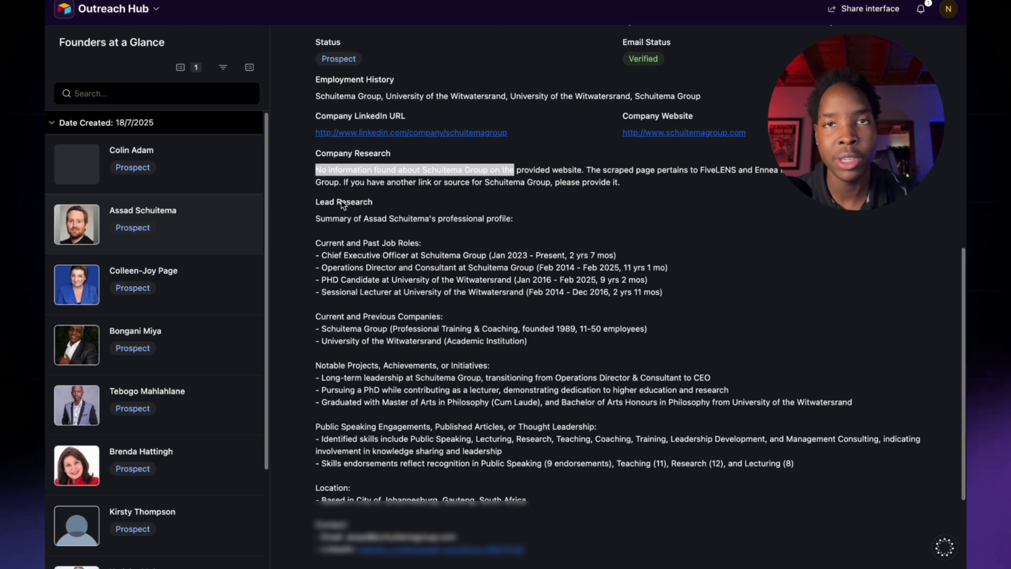
left_click(350, 222)
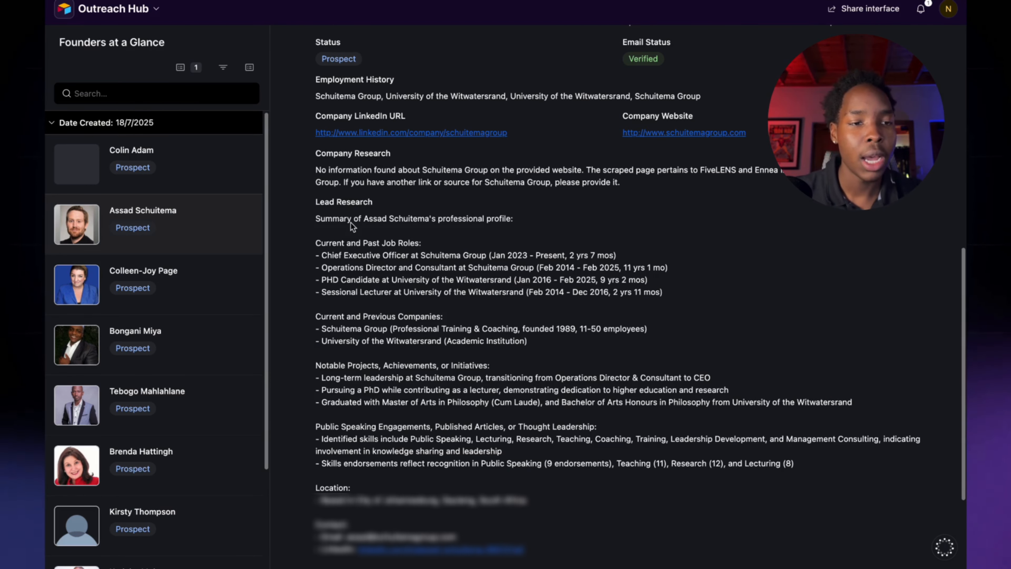
scroll(351, 222, "down", 2)
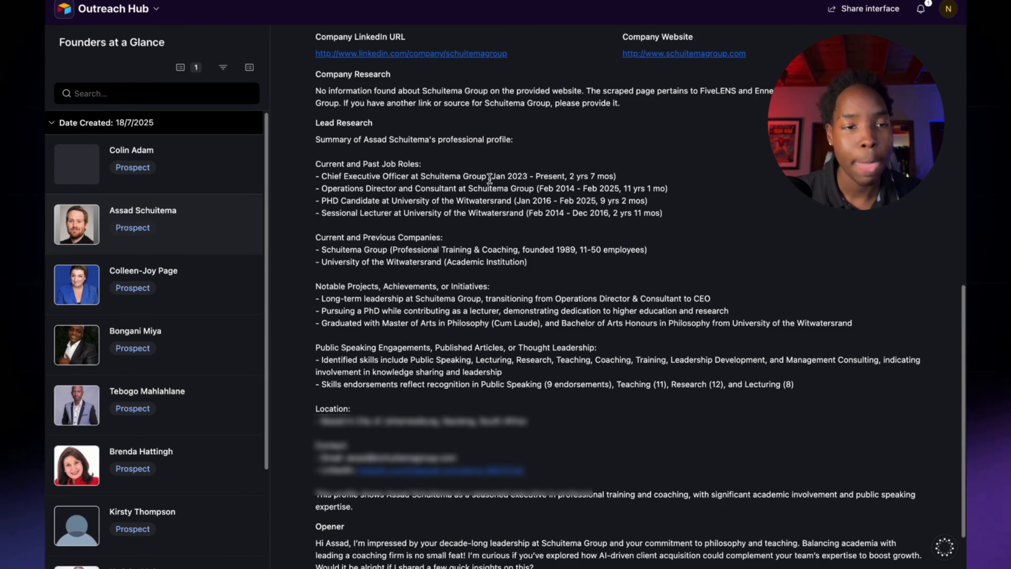
scroll(492, 180, "down", 1)
scroll(469, 239, "down", 1)
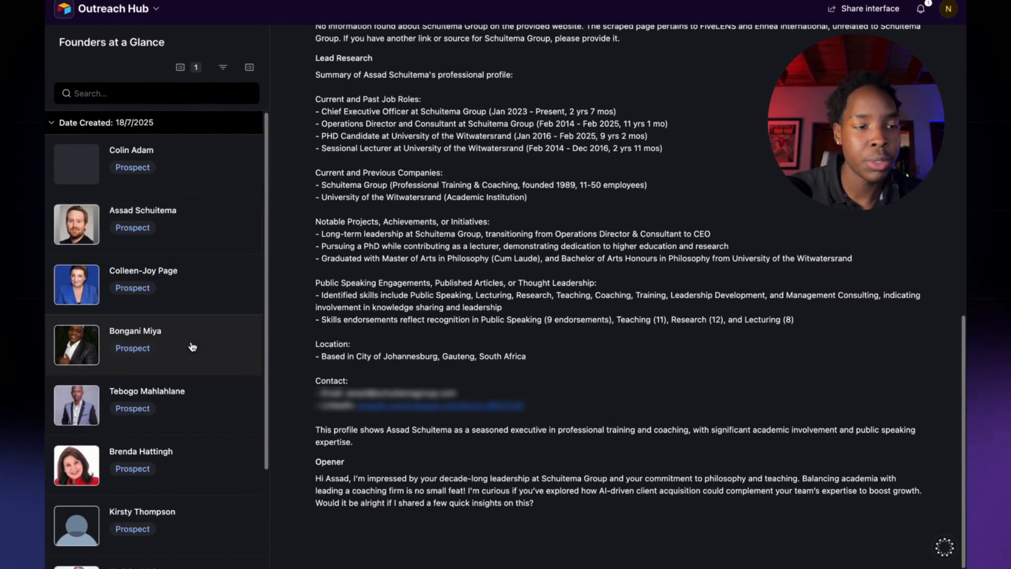
Open the Brightstone Academy founder's record and read its Company Research summary and key highlights
left_click(193, 346)
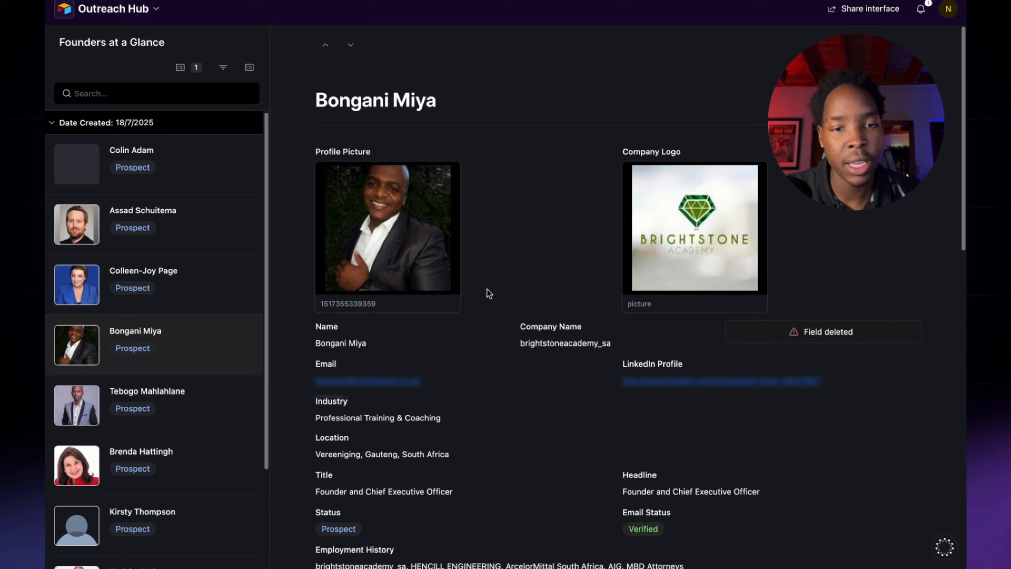
scroll(653, 294, "down", 10)
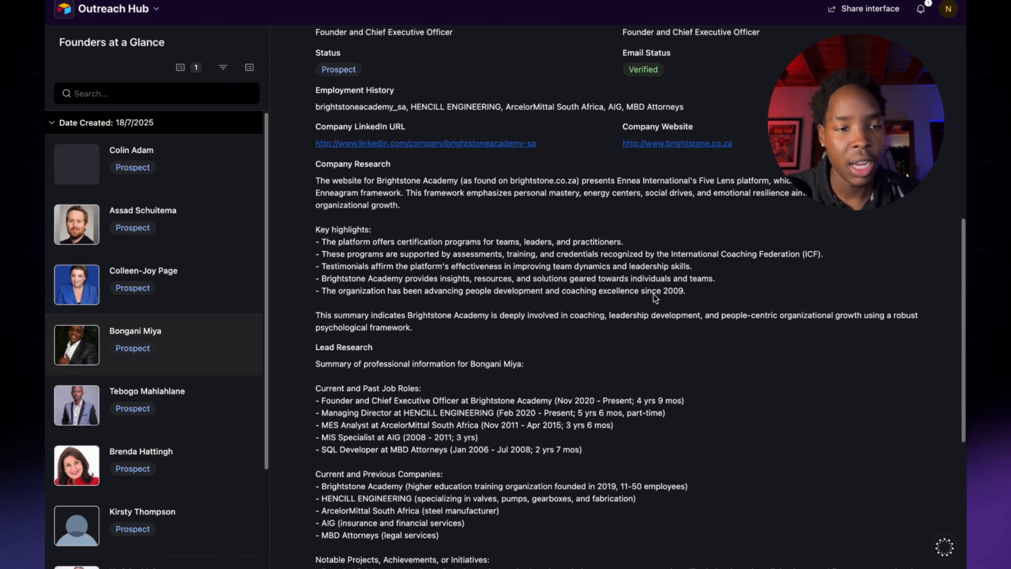
scroll(461, 196, "up", 2)
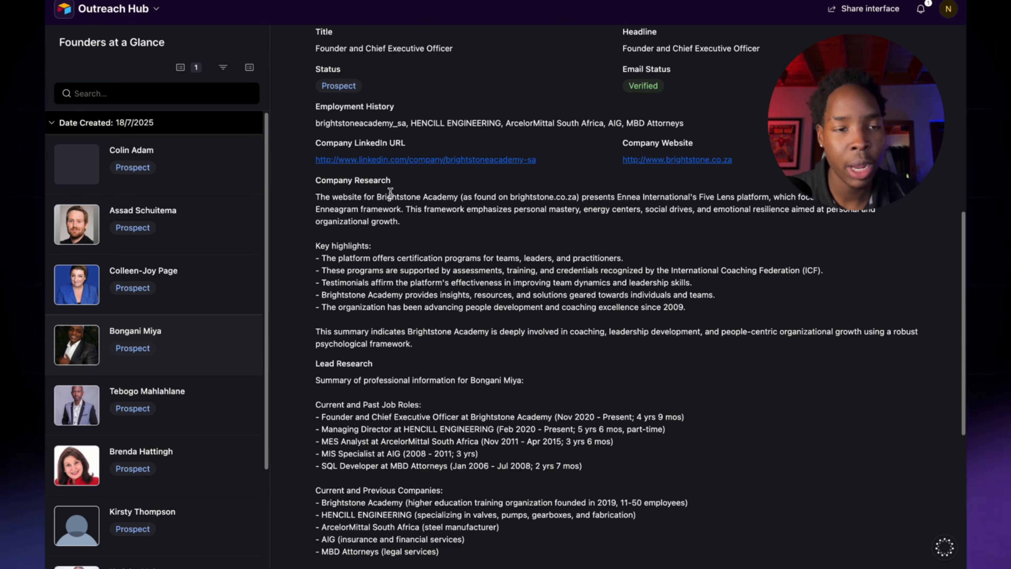
scroll(468, 265, "down", 3)
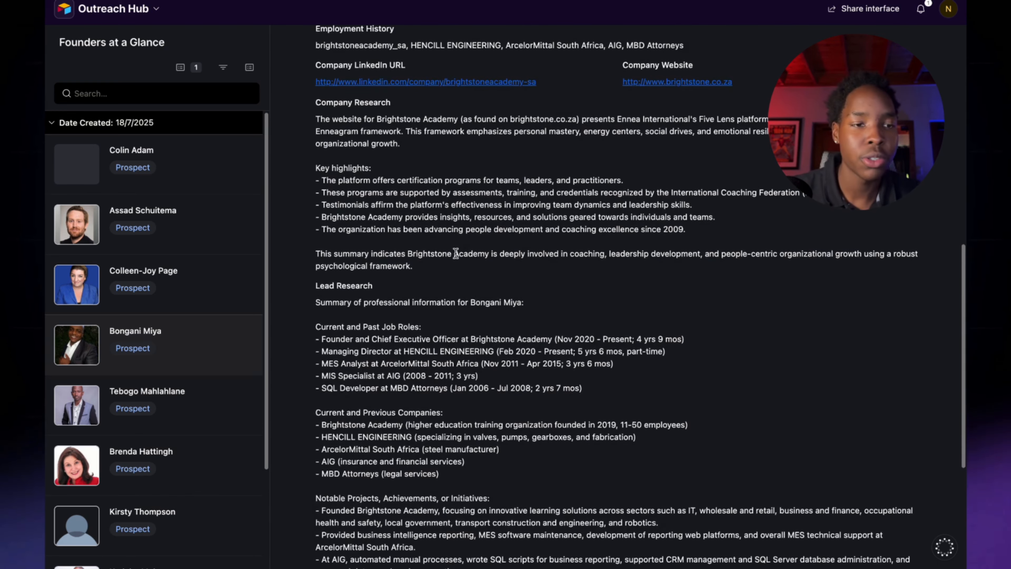
triple_click(322, 167)
scroll(433, 168, "down", 6)
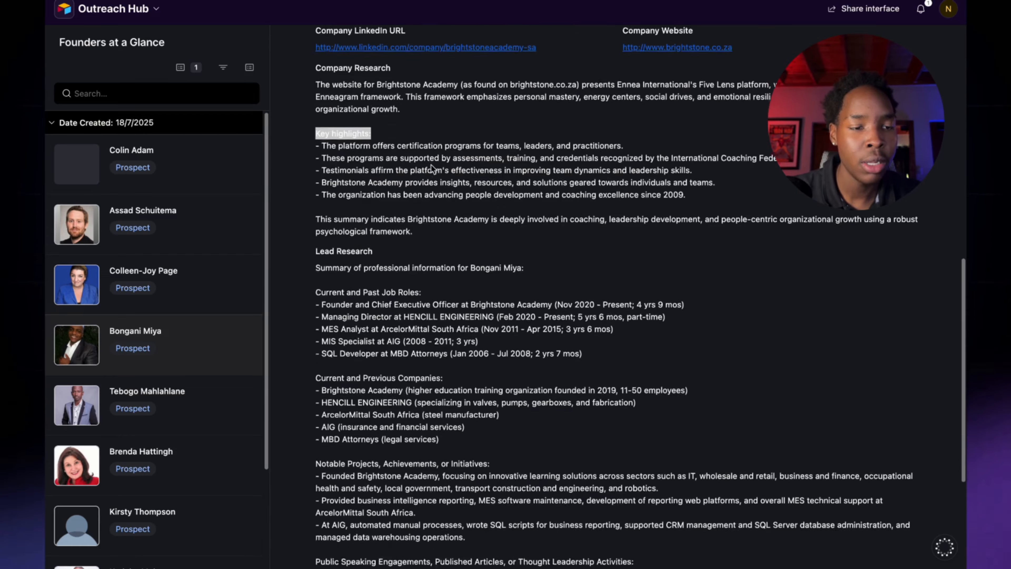
Read the Lead Research summary and the personalised Opener in the Brightstone Academy founder's record
scroll(432, 166, "down", 1)
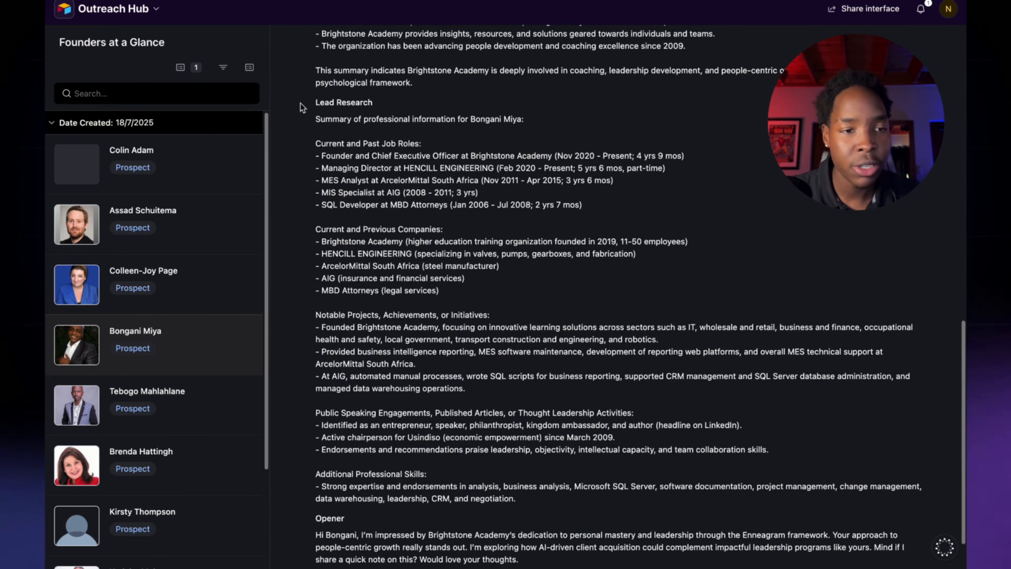
left_click_drag(303, 104, 578, 425)
scroll(577, 424, "down", 2)
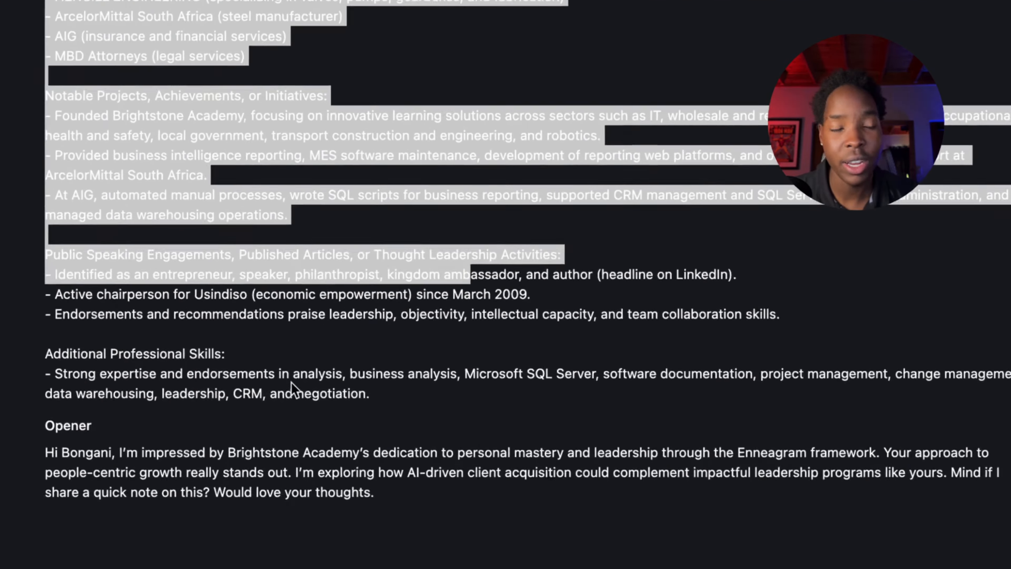